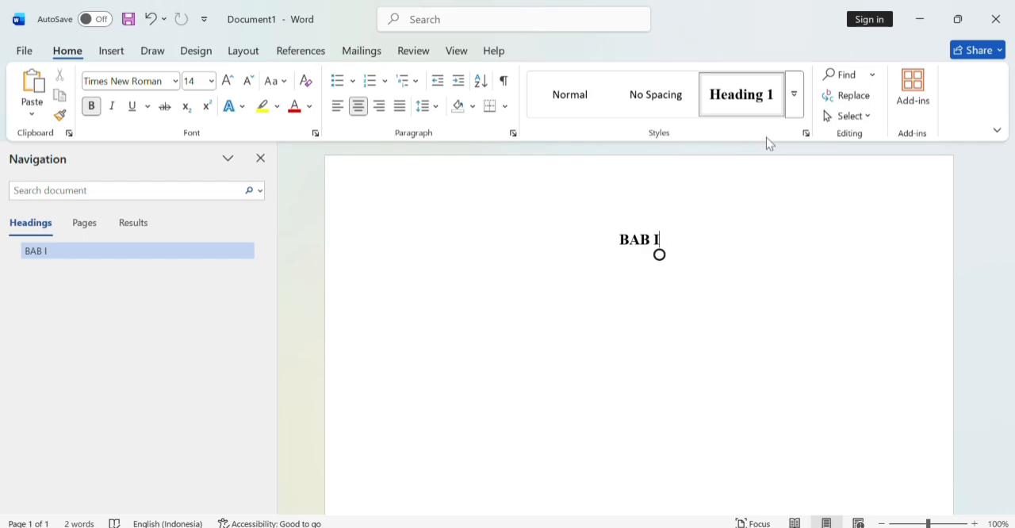
click(792, 99)
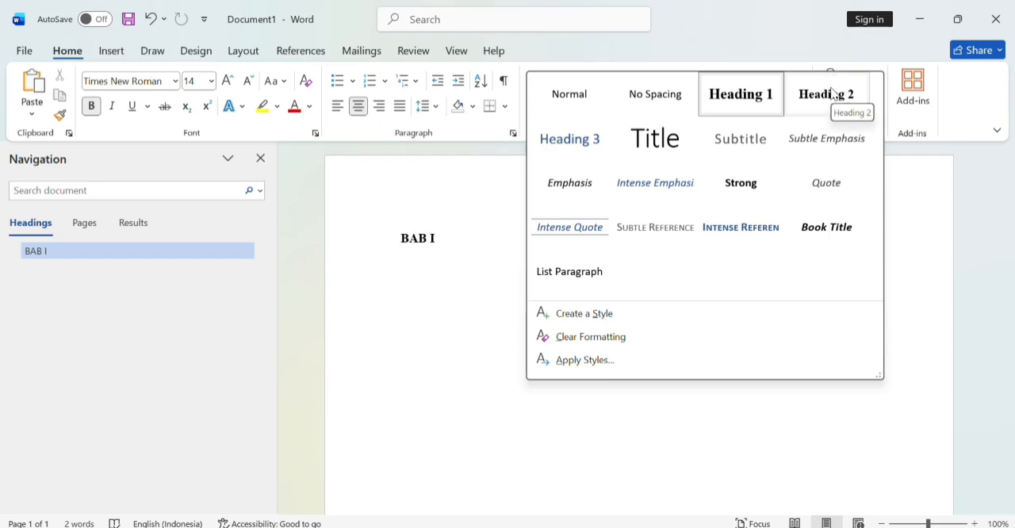
click(966, 284)
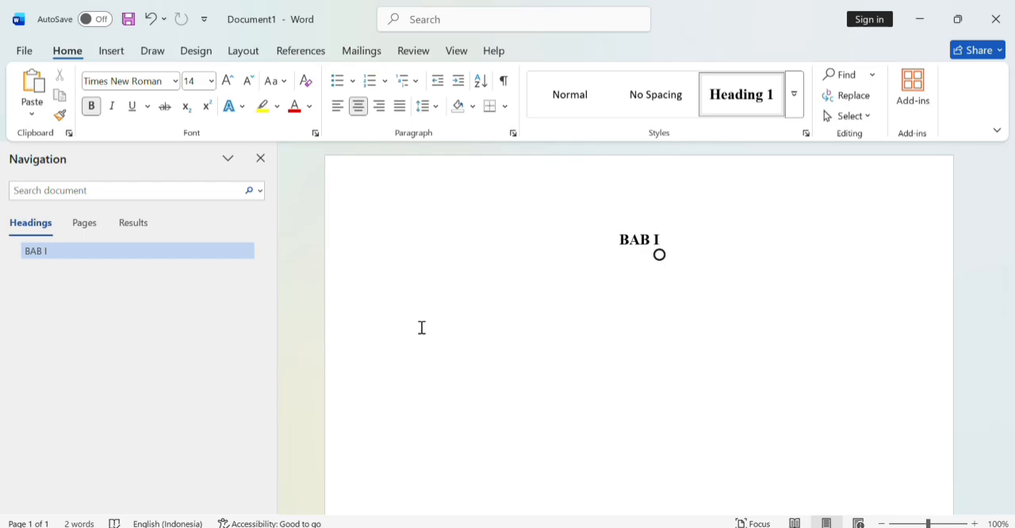
Step: Add PENDAHULUAN on a second line within the BAB I chapter heading
key(Return)
text(PENDAHULUAN)
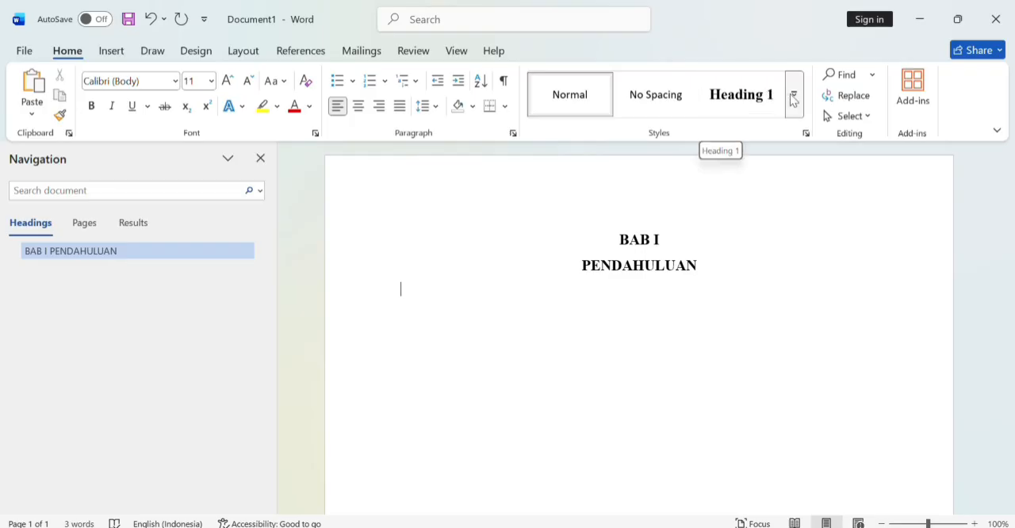
Step: Add the sub-heading "A. Latar belakang" in the Heading 2 style below the BAB I PENDAHULUAN title
click(793, 95)
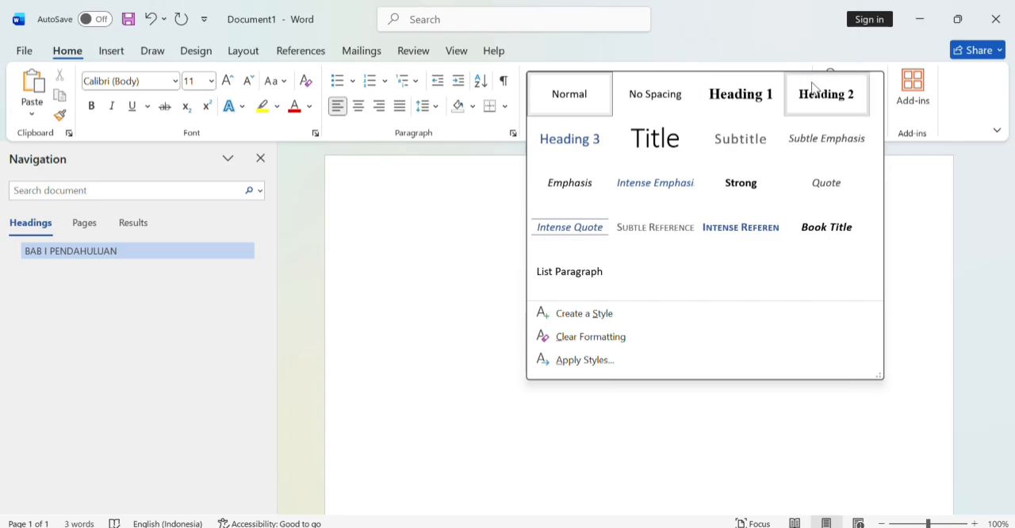
click(816, 93)
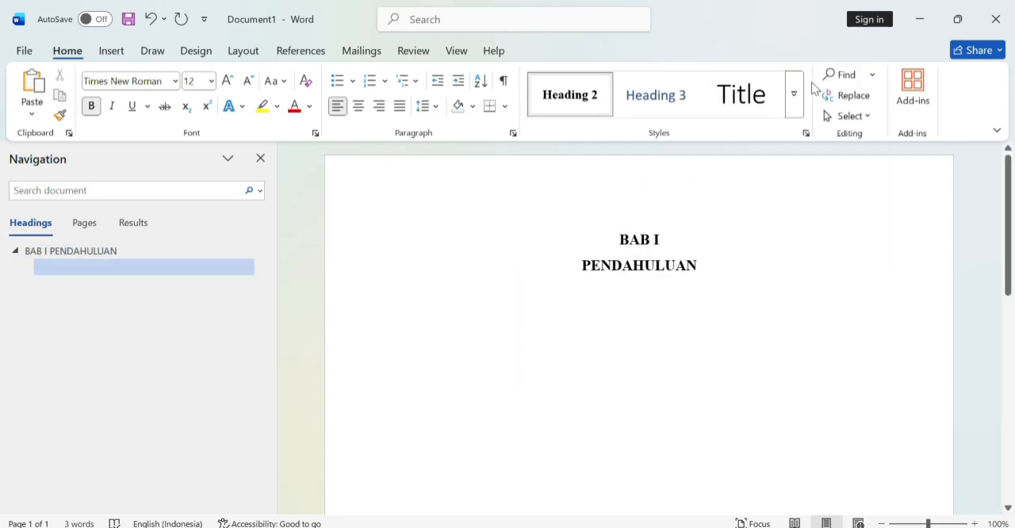
text(A. )
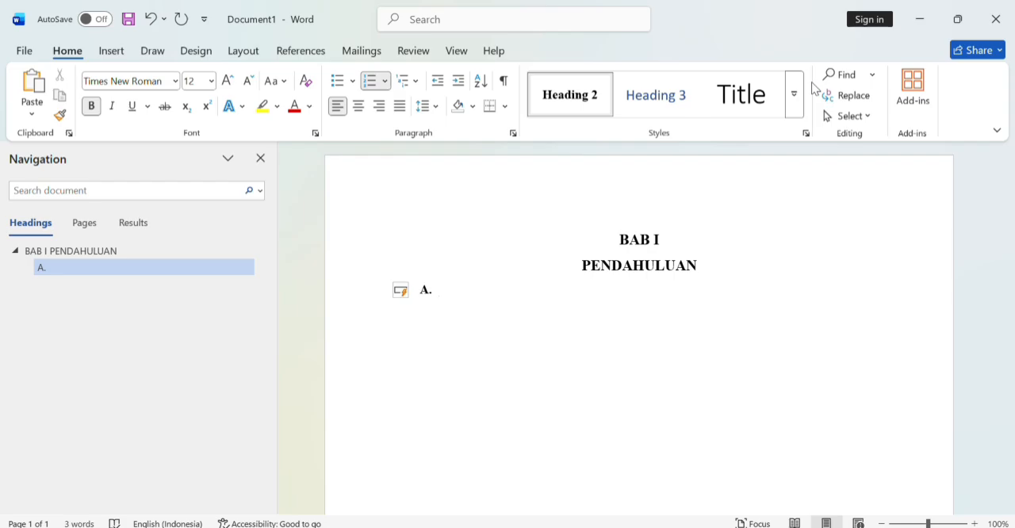
text(LATAR)
key(BackSpace)
key(BackSpace)
key(BackSpace)
key(BackSpace)
text(atar belakang)
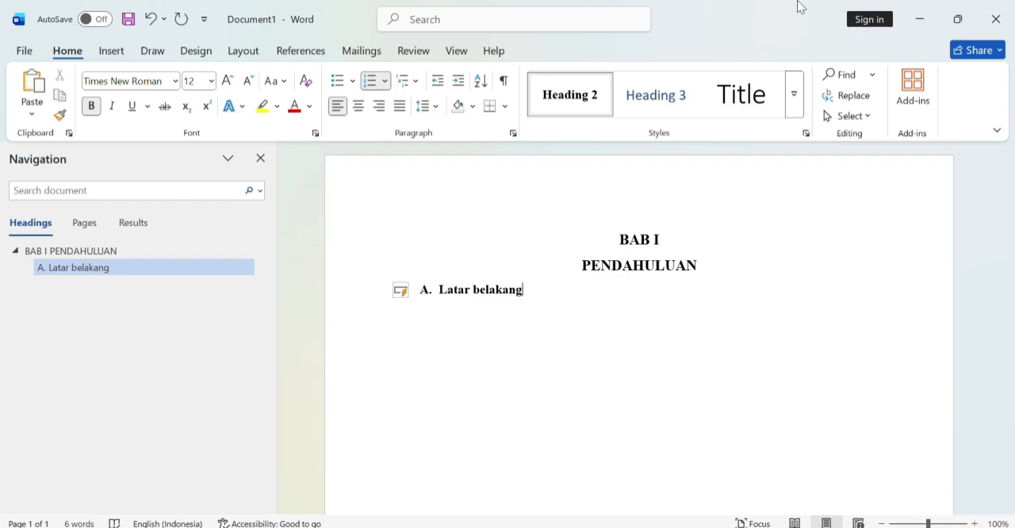
Step: Review the Heading 2 style's definition and its additional formatting options, keeping the settings as they are
right_click(569, 97)
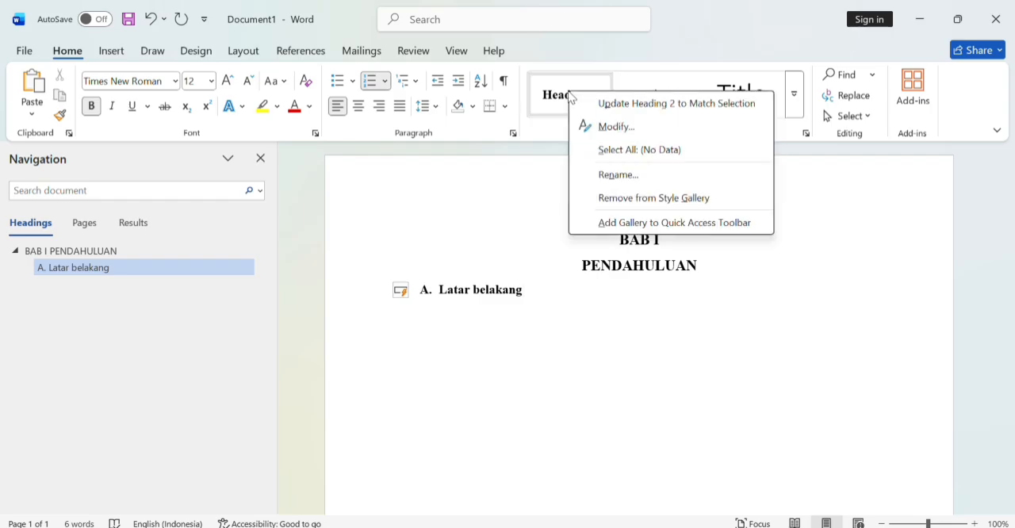
click(641, 125)
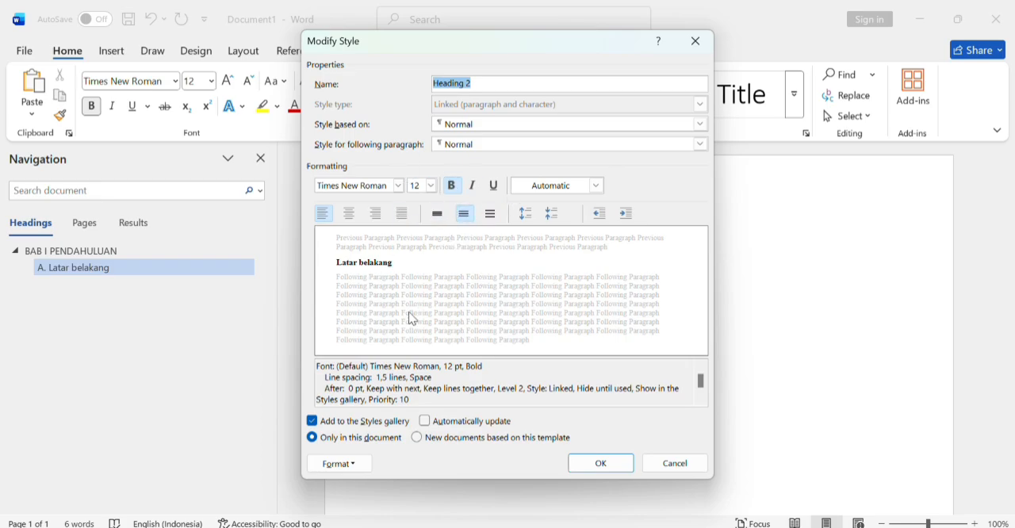
click(340, 465)
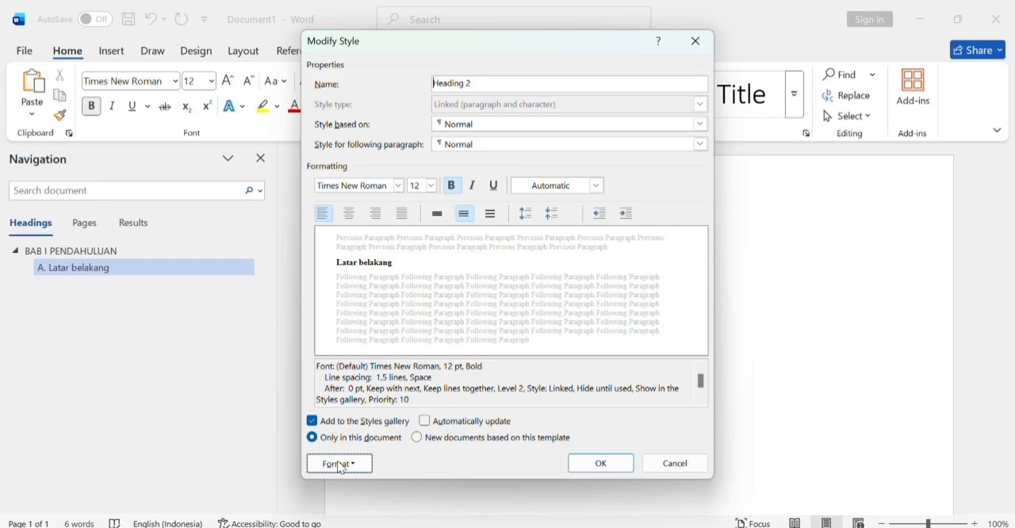
click(796, 374)
click(601, 463)
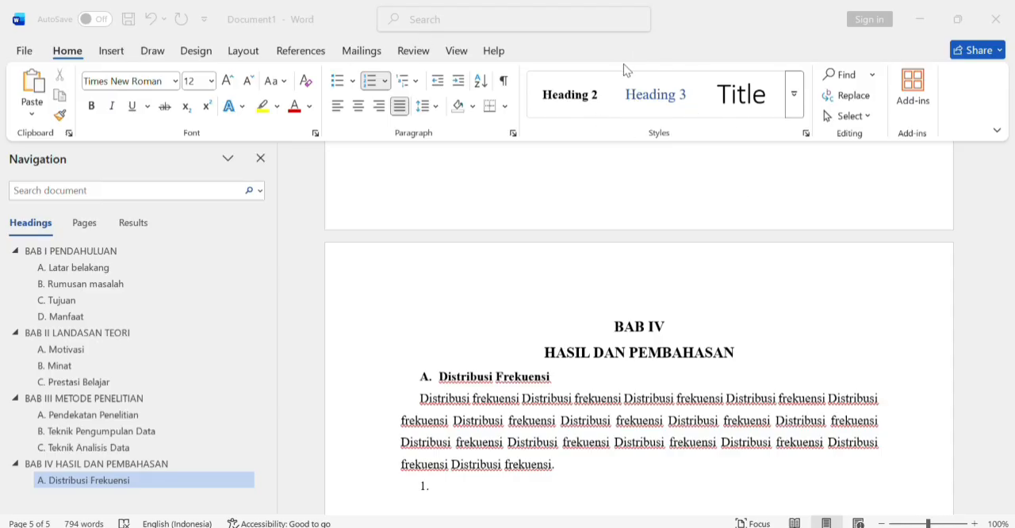
Step: Modify the Heading 3 style to use Automatic font color, size 12 and left alignment
right_click(677, 100)
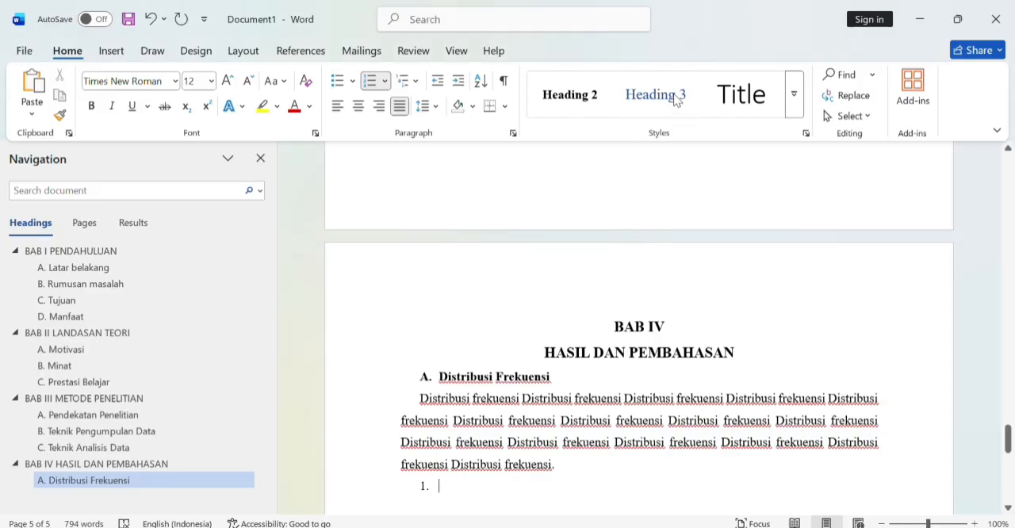
right_click(677, 99)
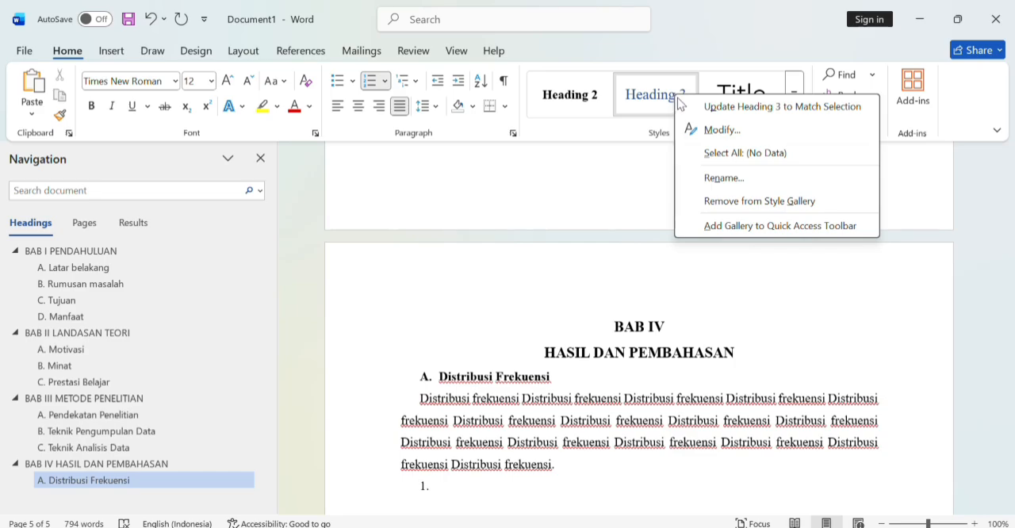
click(712, 135)
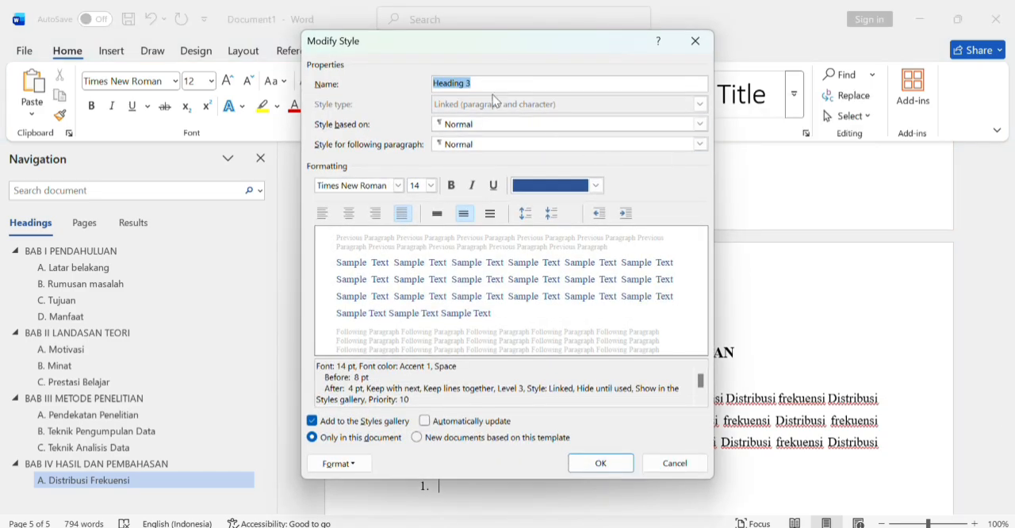
click(596, 185)
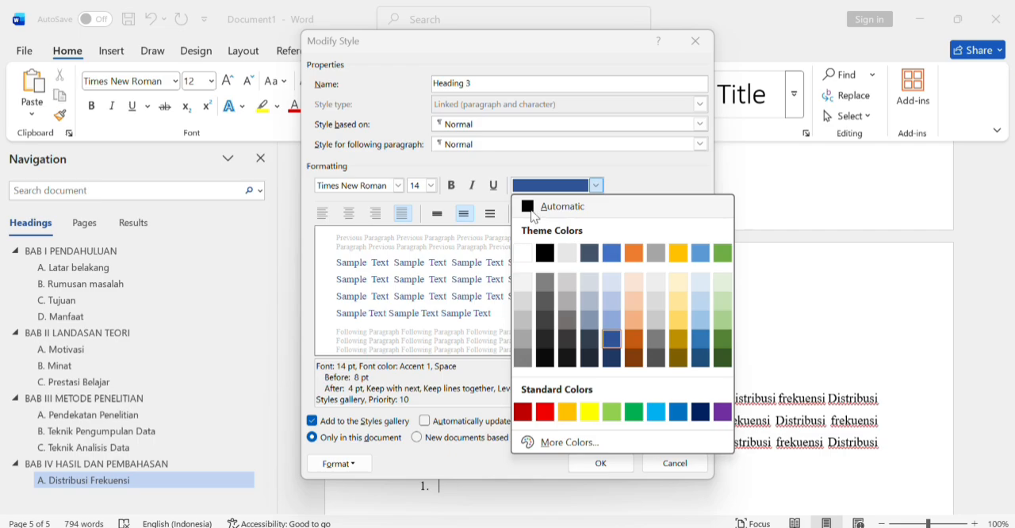
click(543, 208)
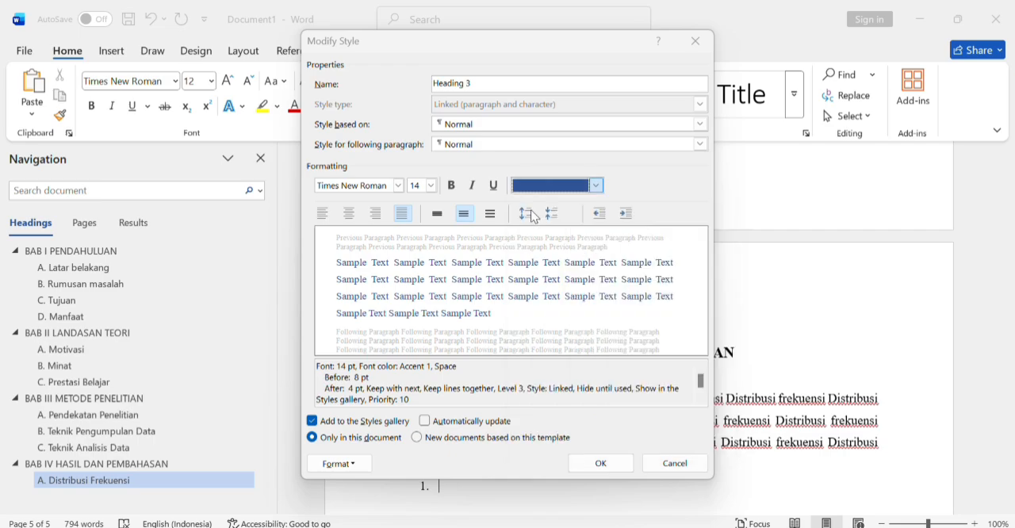
click(430, 187)
click(431, 188)
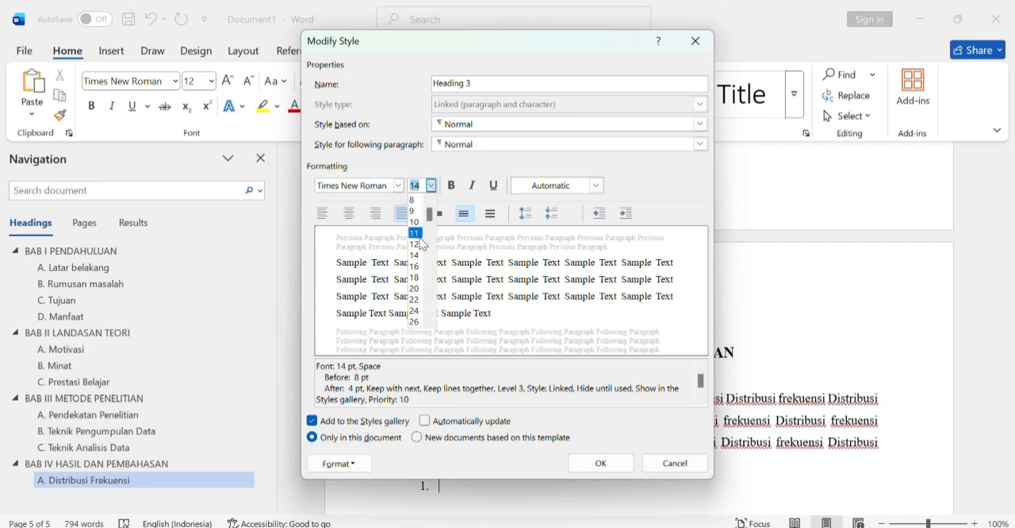
click(413, 244)
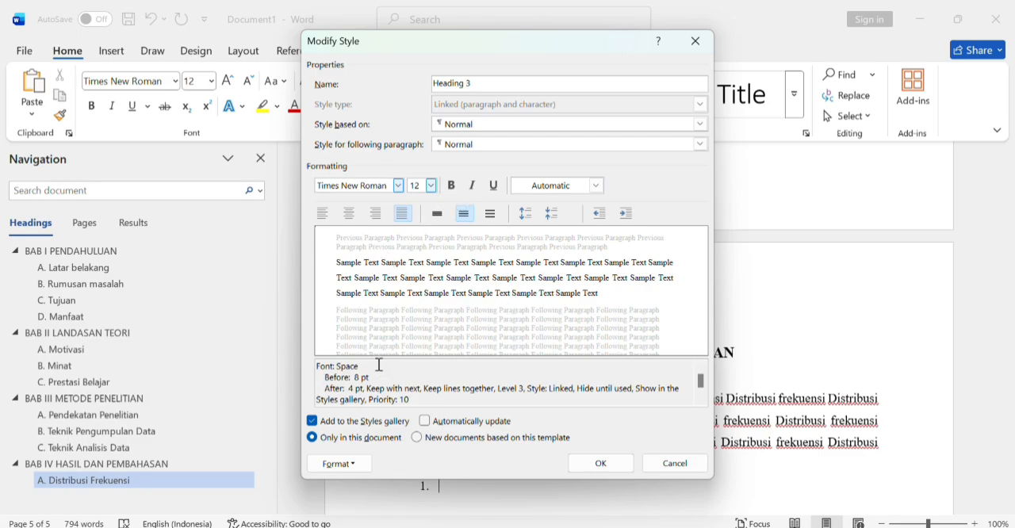
click(318, 214)
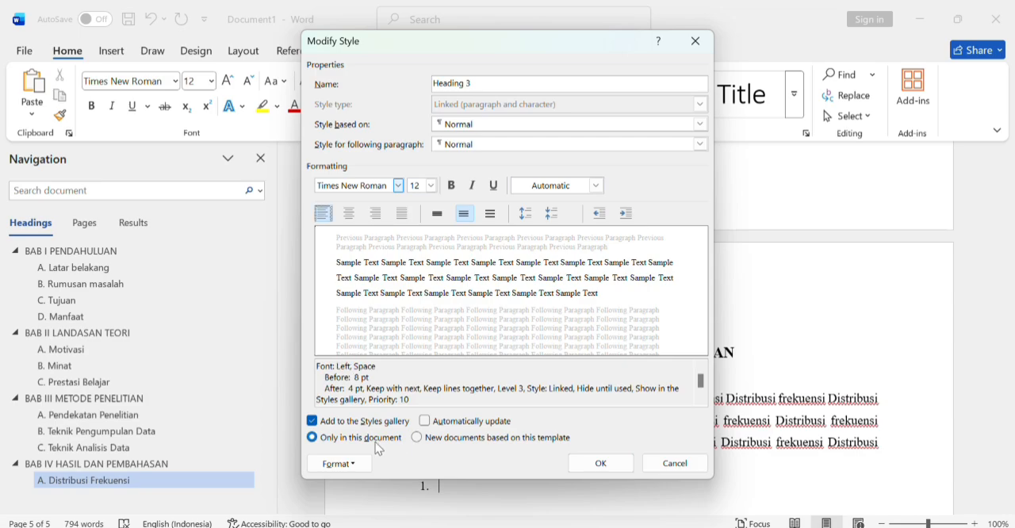
Step: Set the Heading 3 style's paragraph spacing to 0 pt before and 0 pt after, and save the style
click(339, 464)
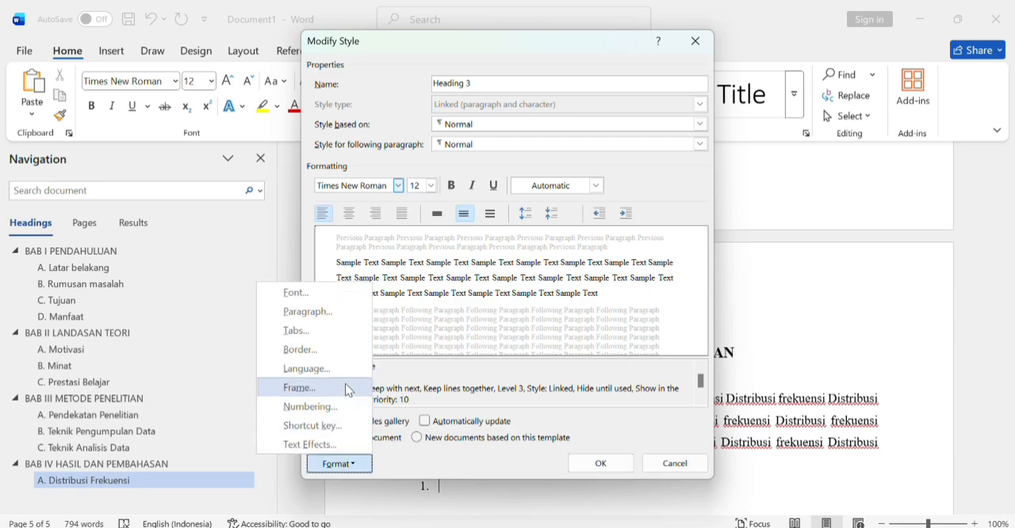
click(309, 310)
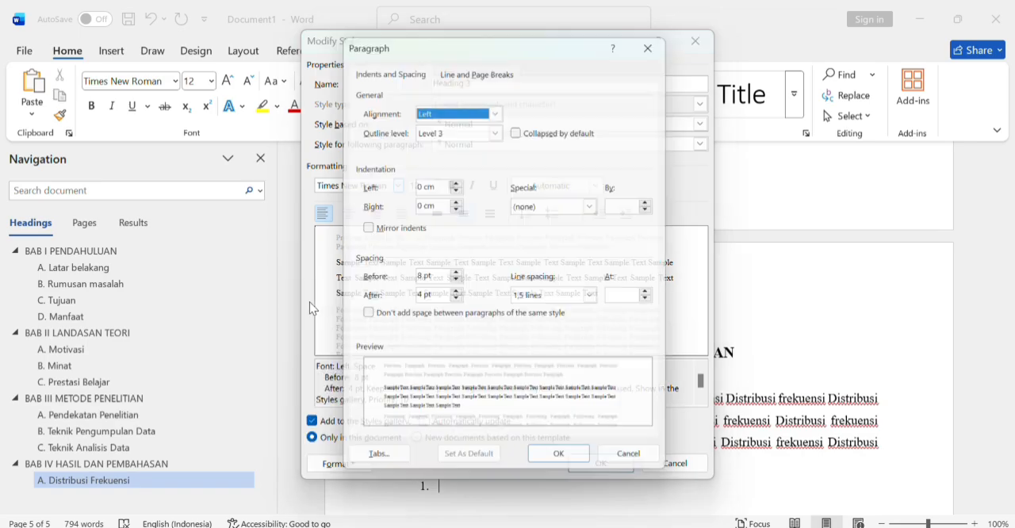
click(456, 283)
click(456, 283)
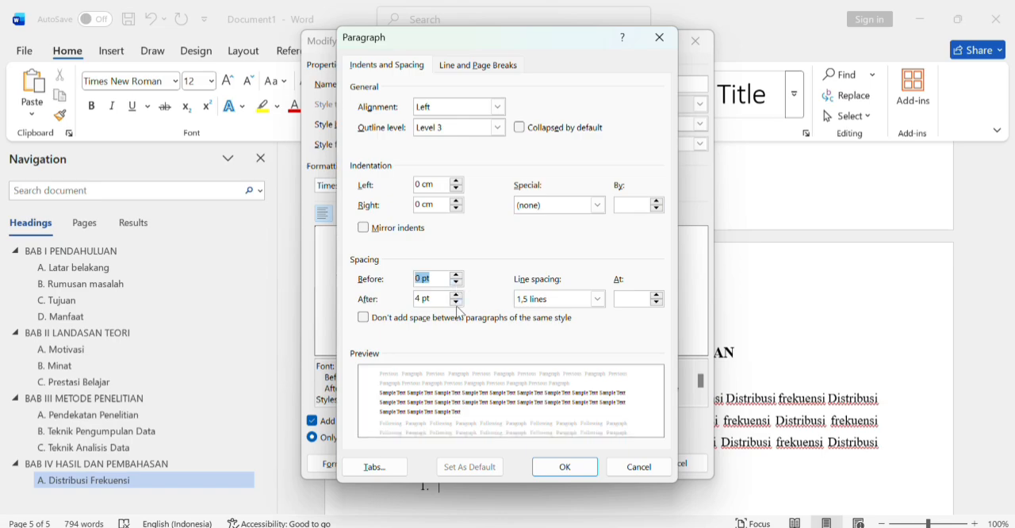
click(456, 302)
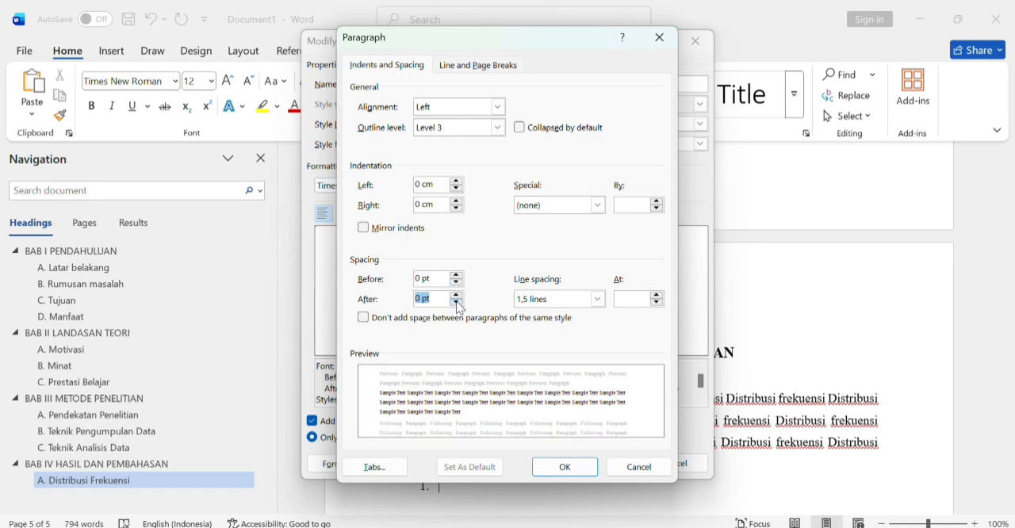
click(565, 467)
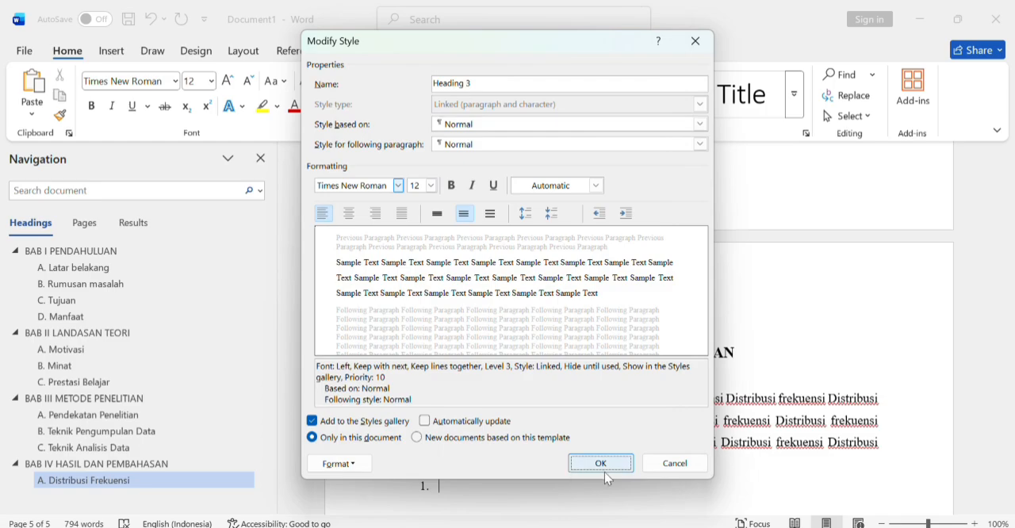
click(600, 465)
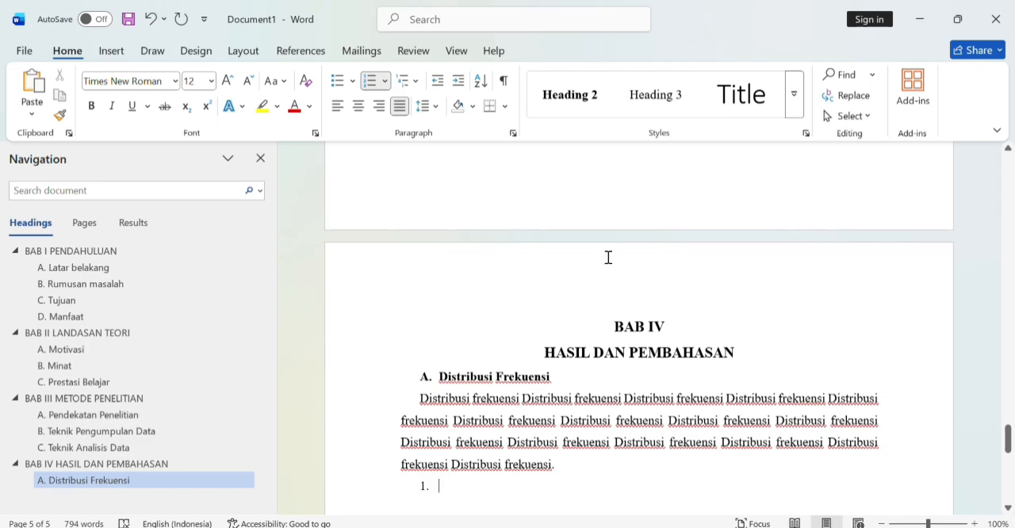
Step: Add the numbered Heading 3 sub-heading "1. Motivasi" under A. Distribusi Frekuensi in BAB IV and start a new line
click(659, 110)
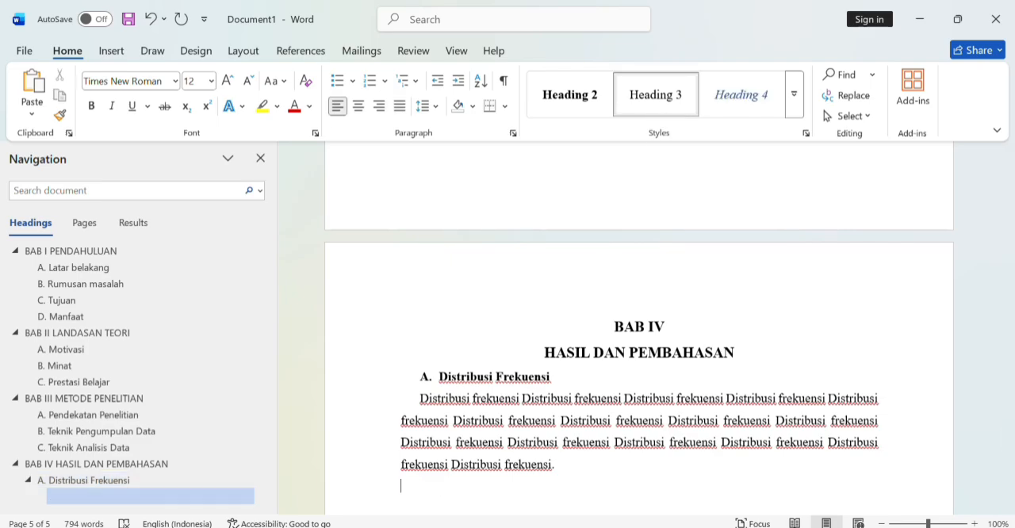
text(1.)
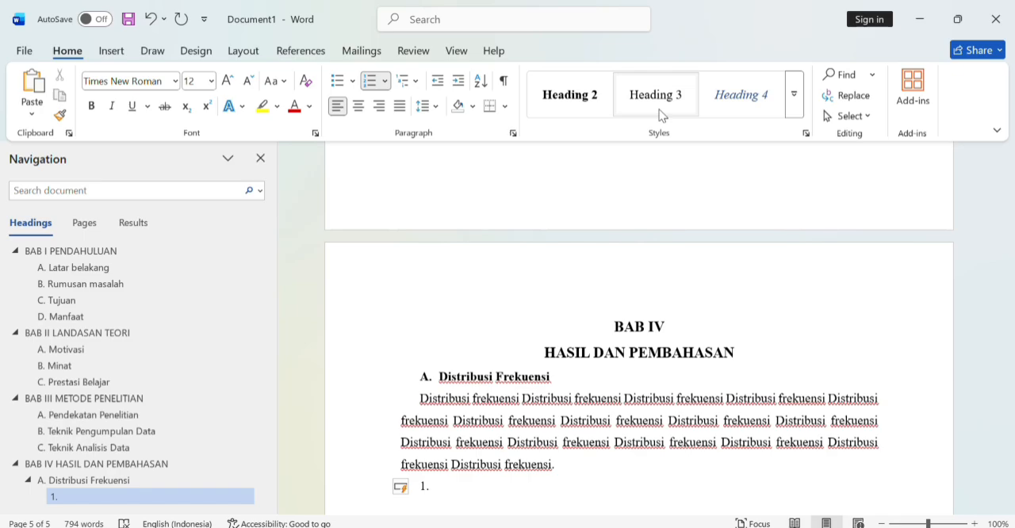
text(mo)
key(BackSpace)
key(BackSpace)
text(Motivasi)
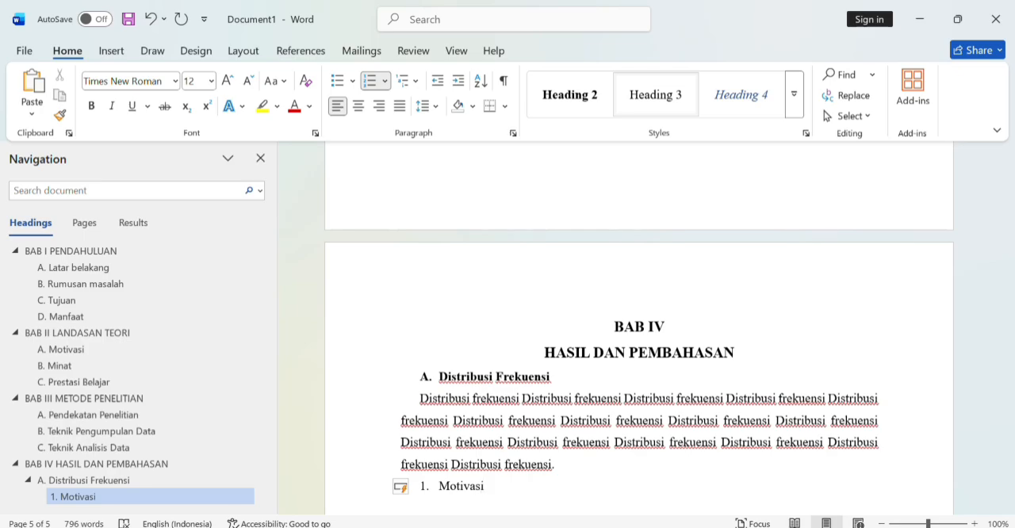
key(Return)
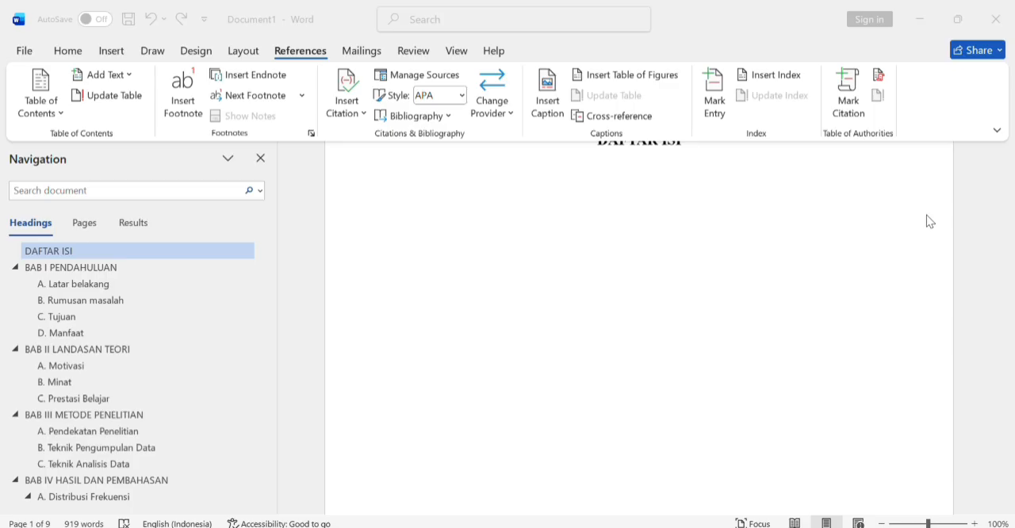
Step: Start a custom table of contents on the blank line below the DAFTAR ISI title
click(1007, 165)
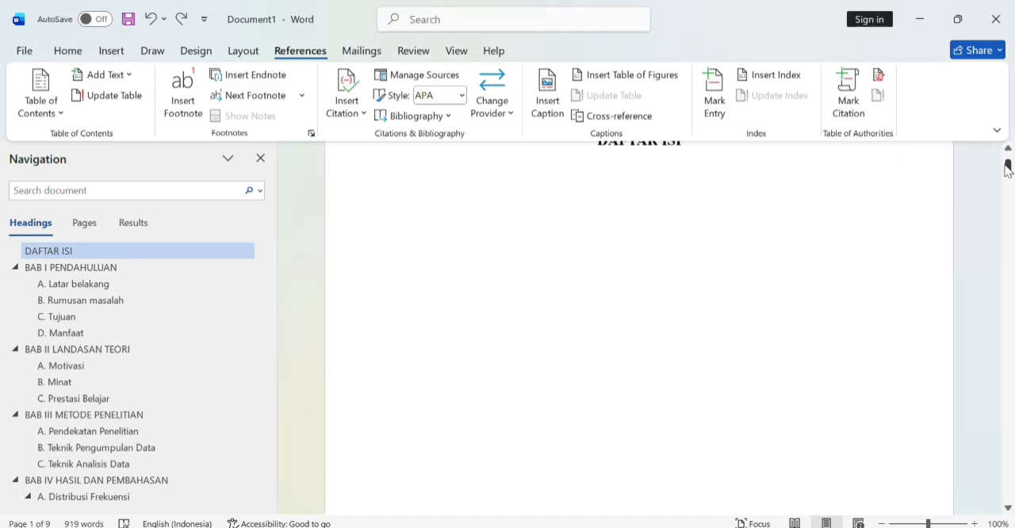
click(1007, 150)
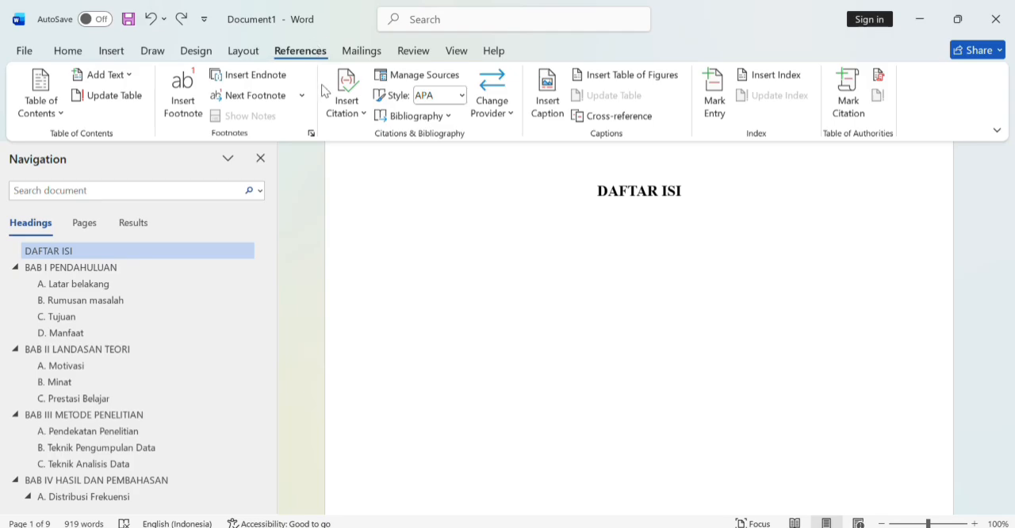
click(33, 113)
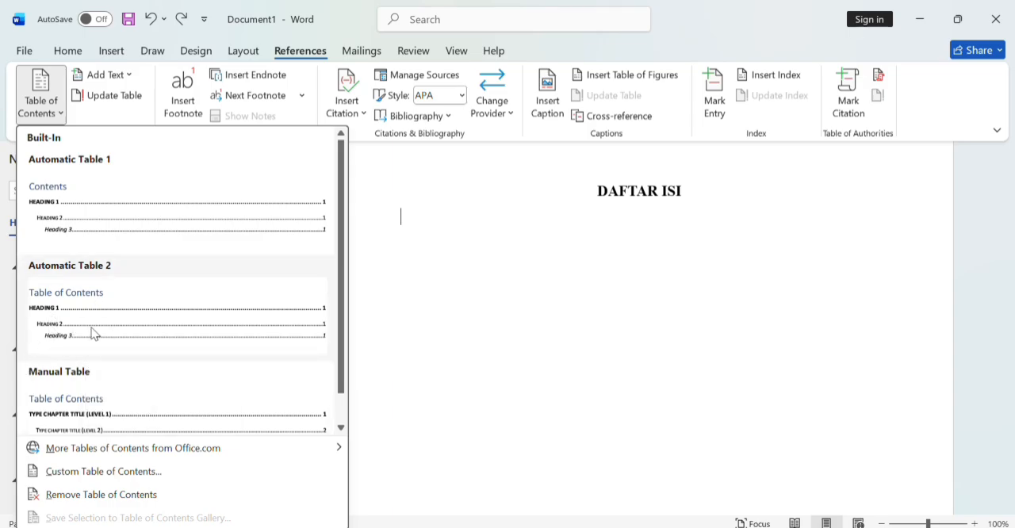
click(85, 472)
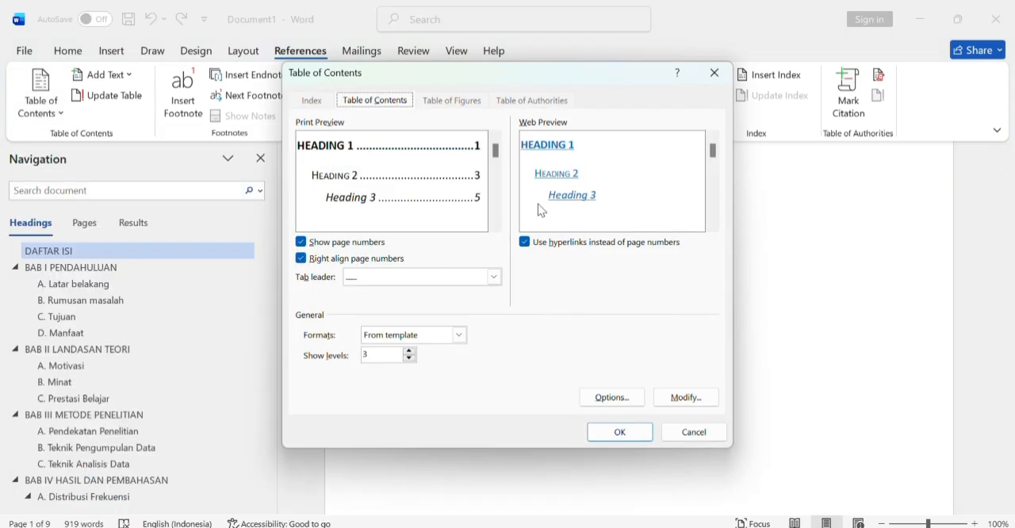
Step: Try the Formal format with the dotted tab leader, and return the table of contents format to From template
click(458, 335)
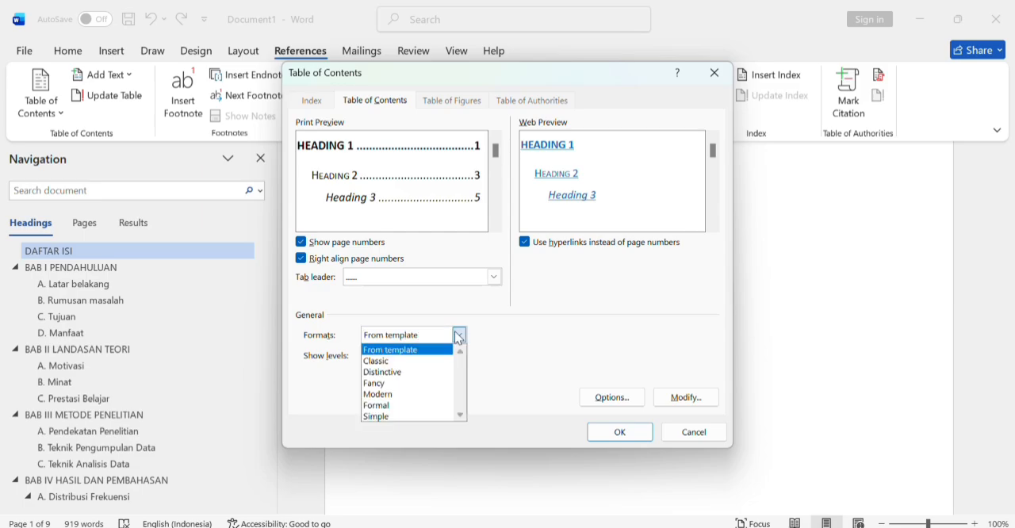
click(381, 406)
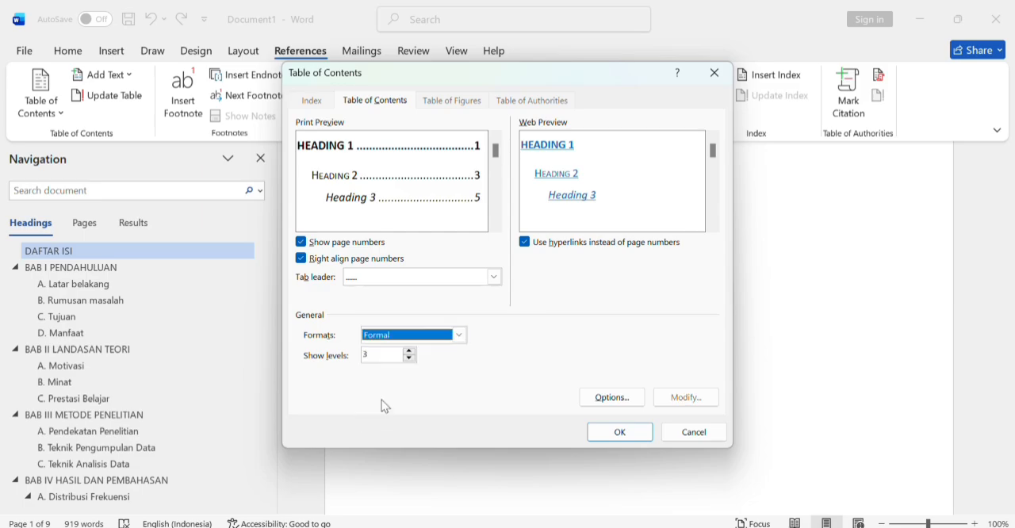
click(491, 278)
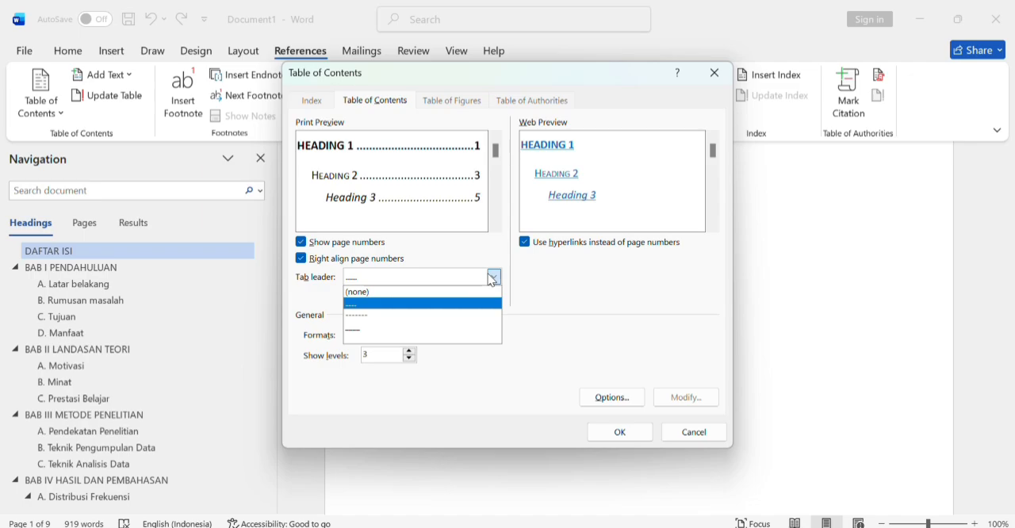
click(444, 303)
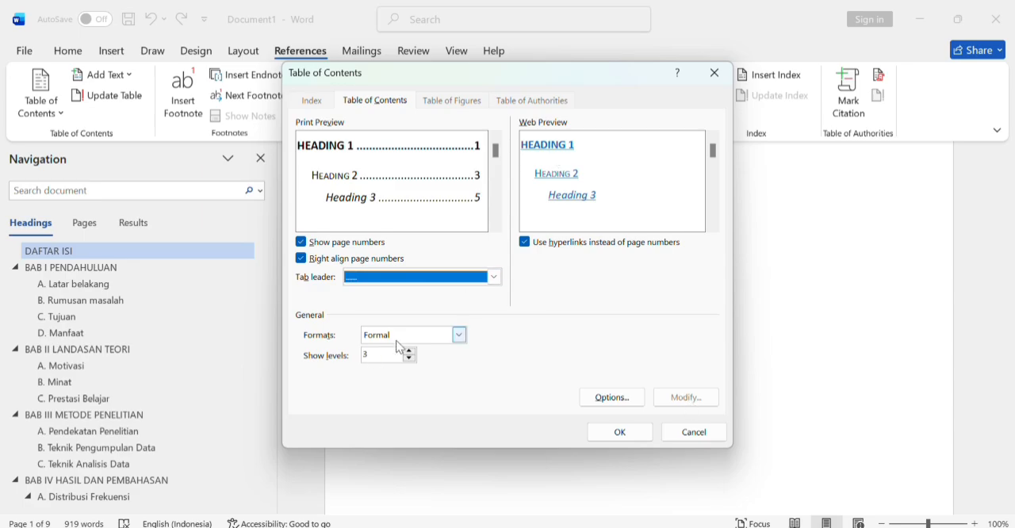
click(457, 340)
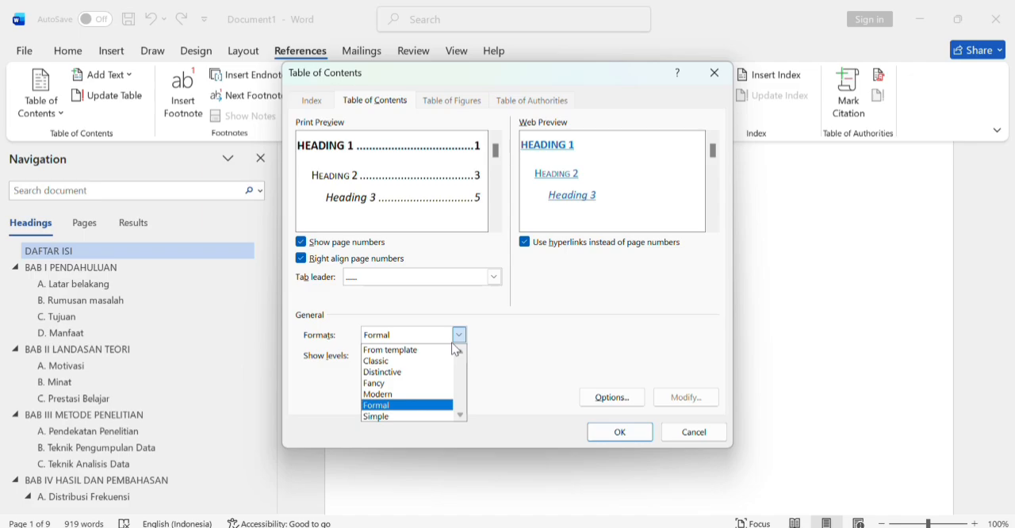
click(432, 357)
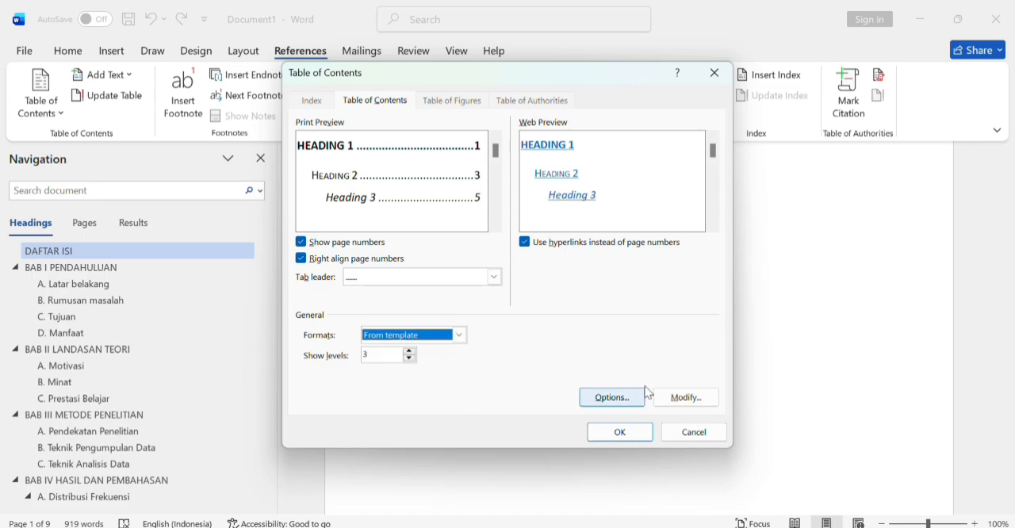
Step: Modify the TOC 1 entry style to use the Times New Roman font and save the style
click(682, 397)
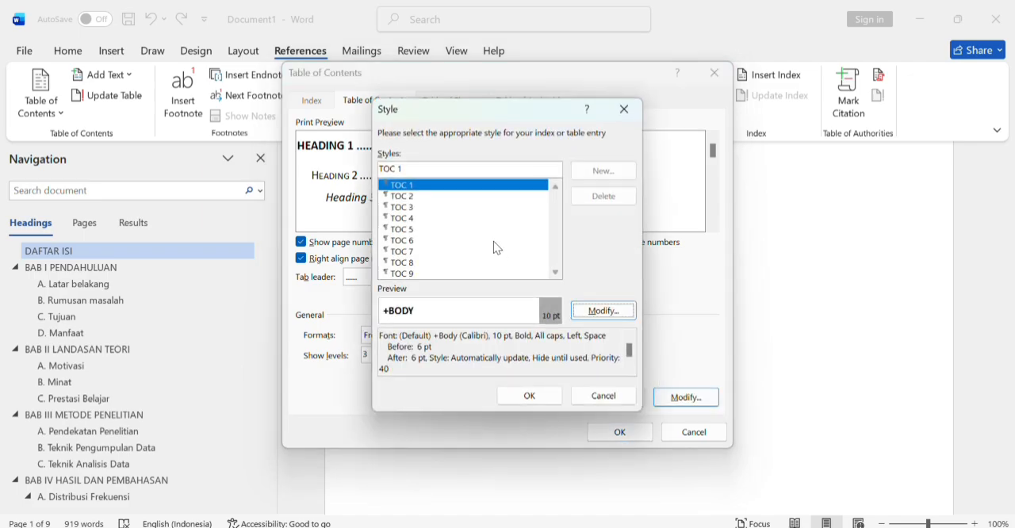
click(587, 319)
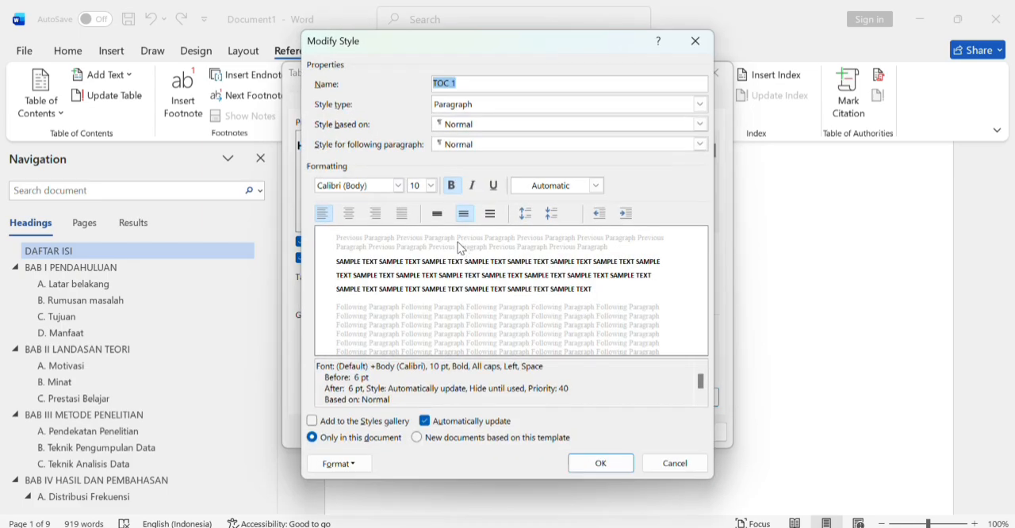
click(399, 186)
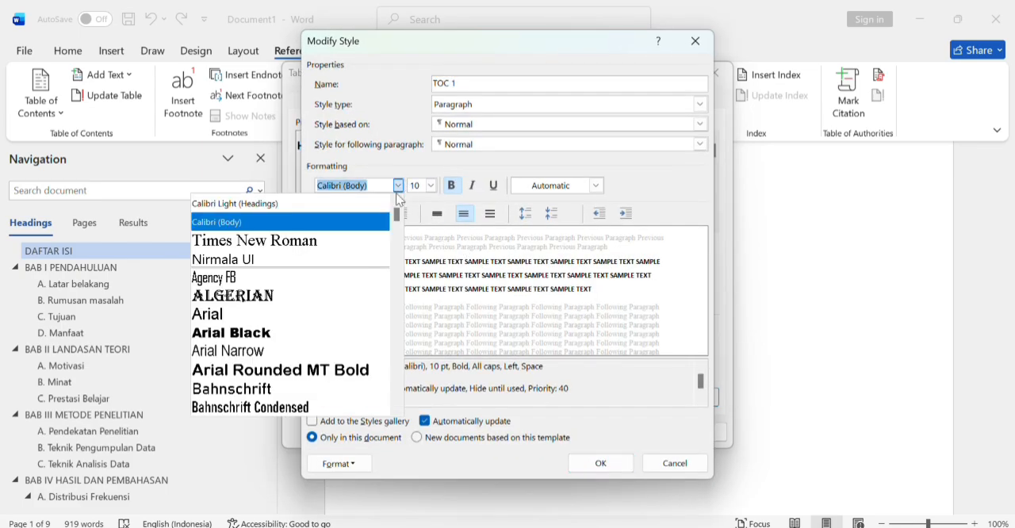
click(306, 242)
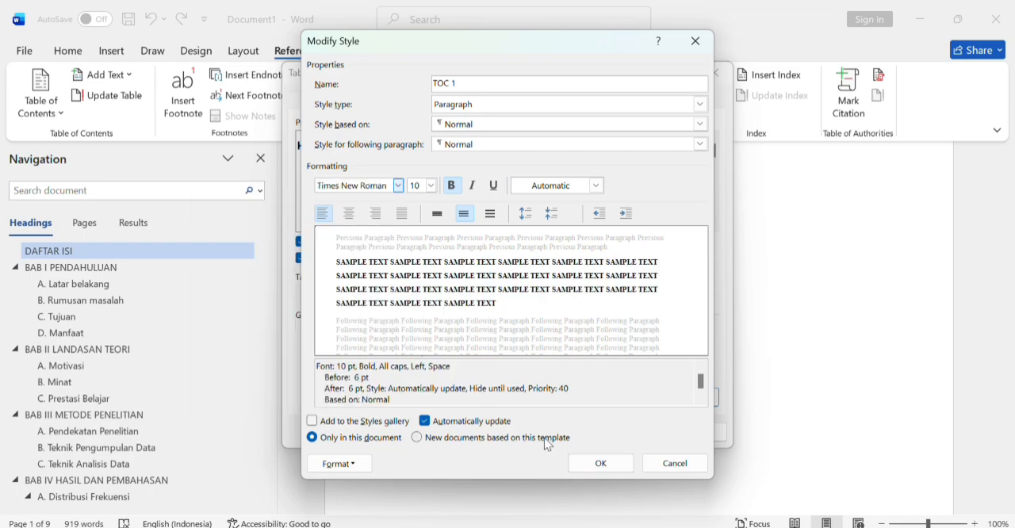
click(575, 468)
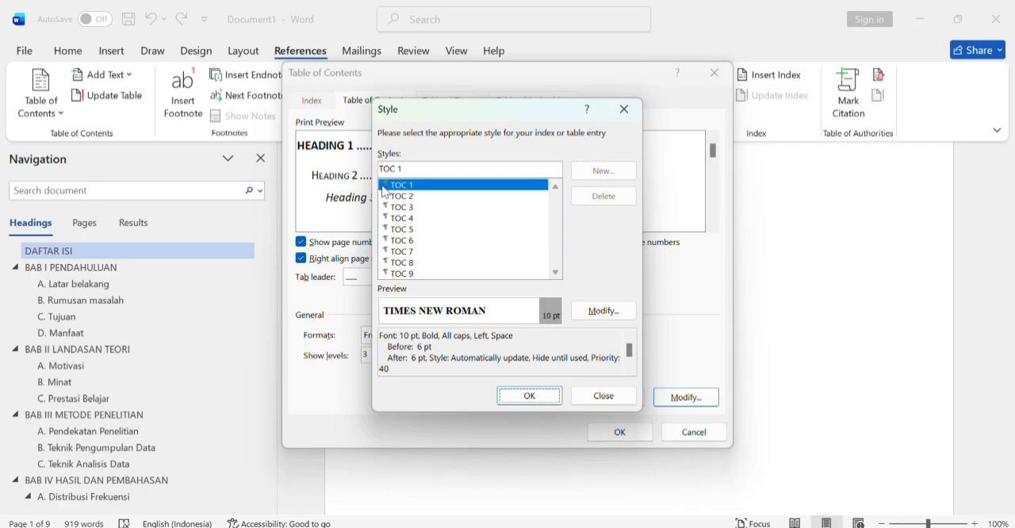
Step: Change the TOC 2 entry style's font to Times New Roman
click(399, 199)
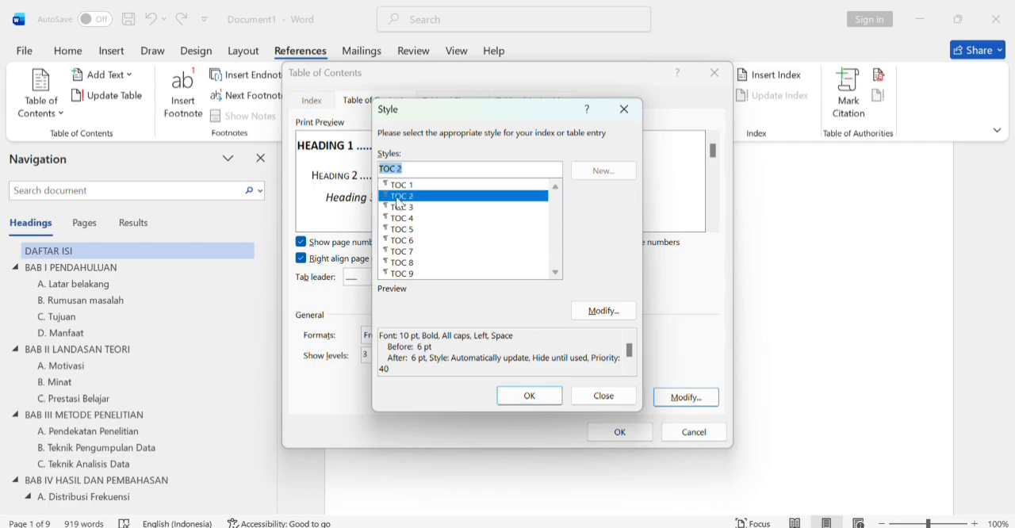
click(598, 312)
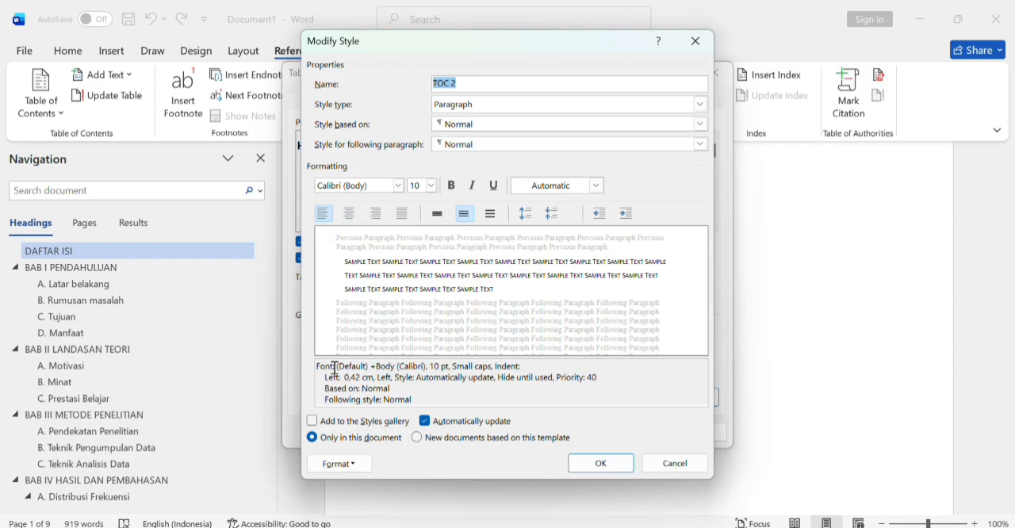
click(401, 184)
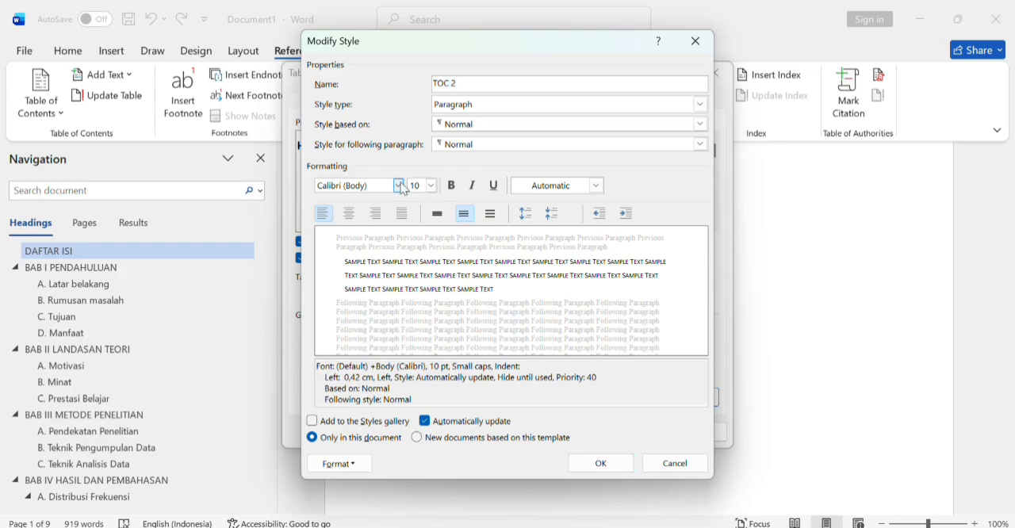
click(337, 248)
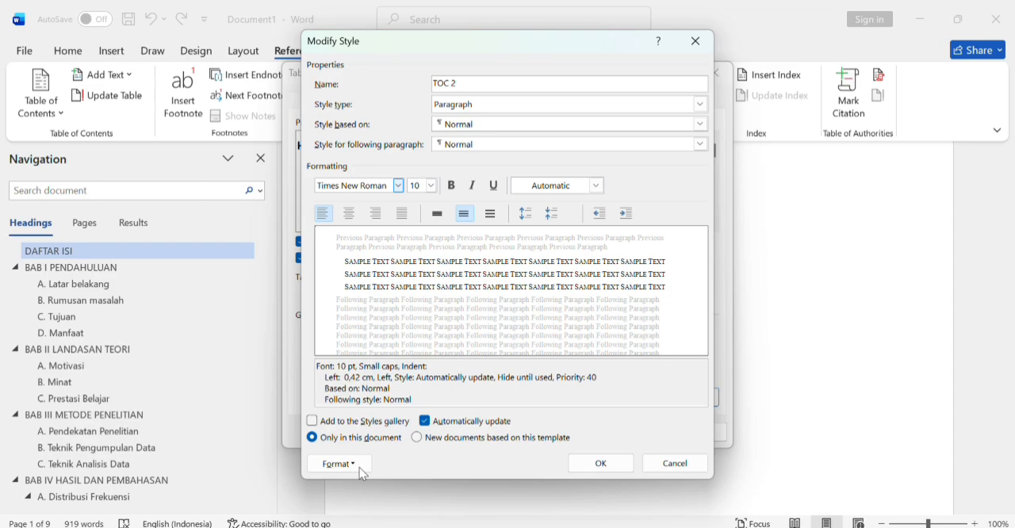
click(313, 424)
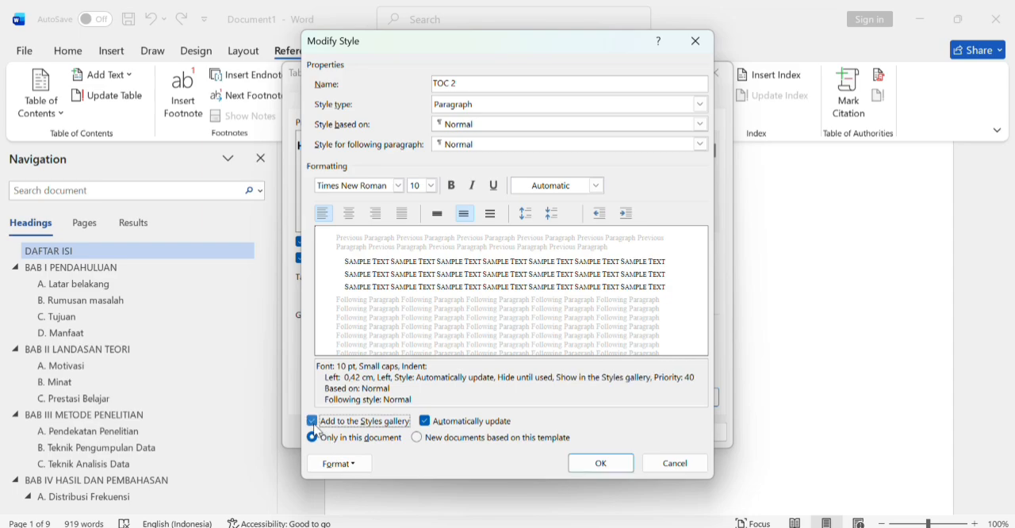
click(314, 425)
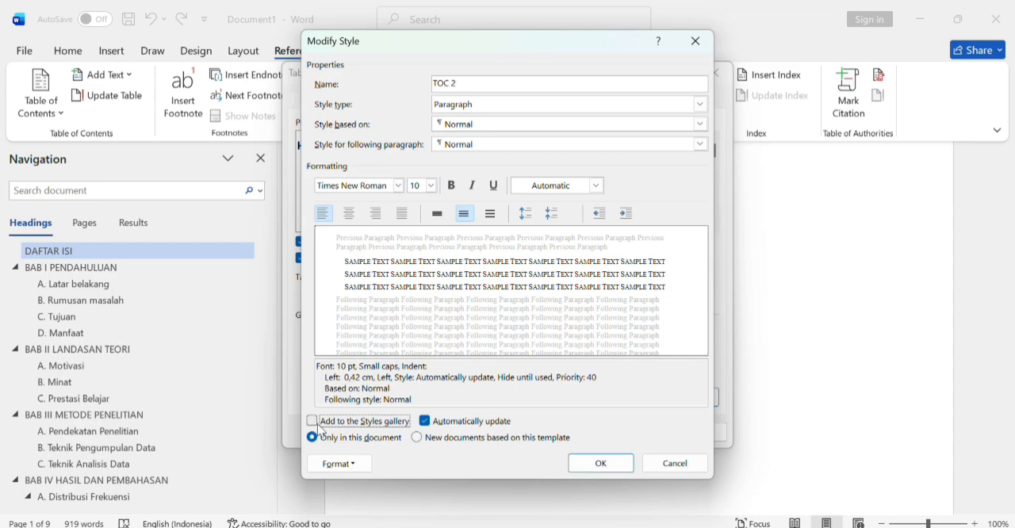
click(351, 467)
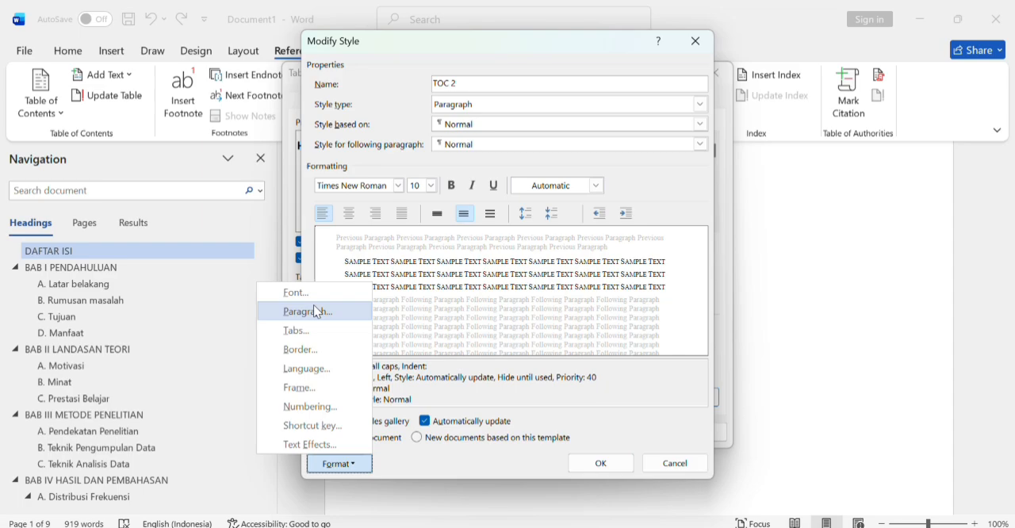
click(433, 300)
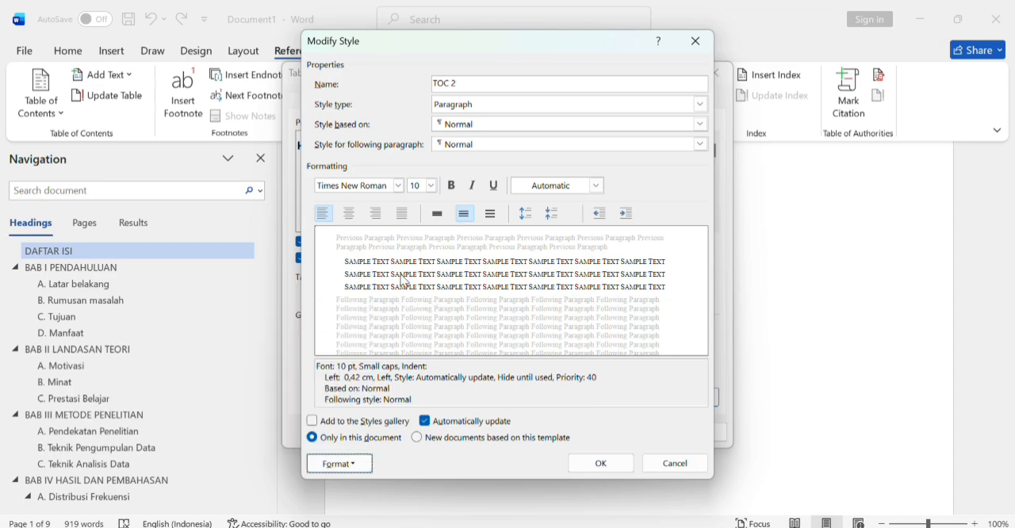
Step: Try the Linked (paragraph and character) style type for TOC 2, return it to Paragraph and save the style
click(702, 104)
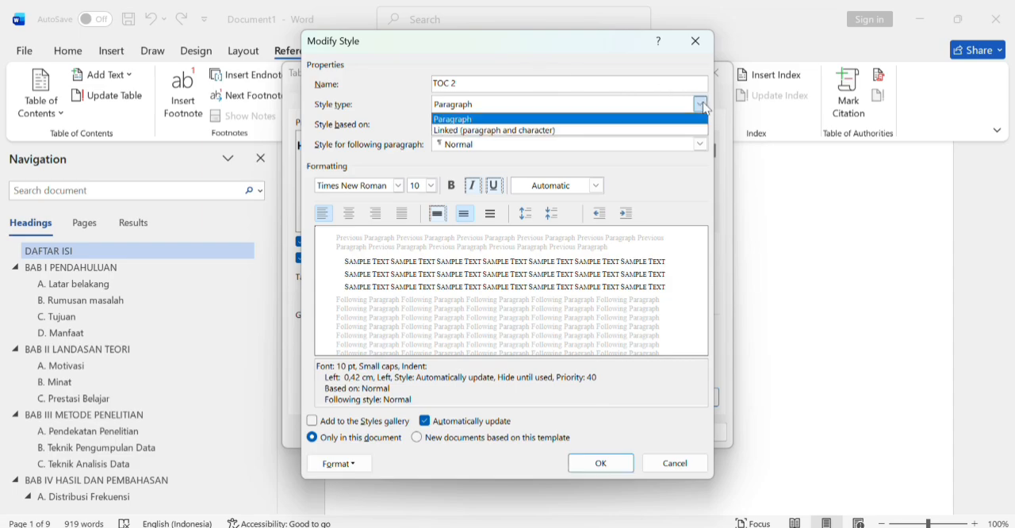
click(636, 131)
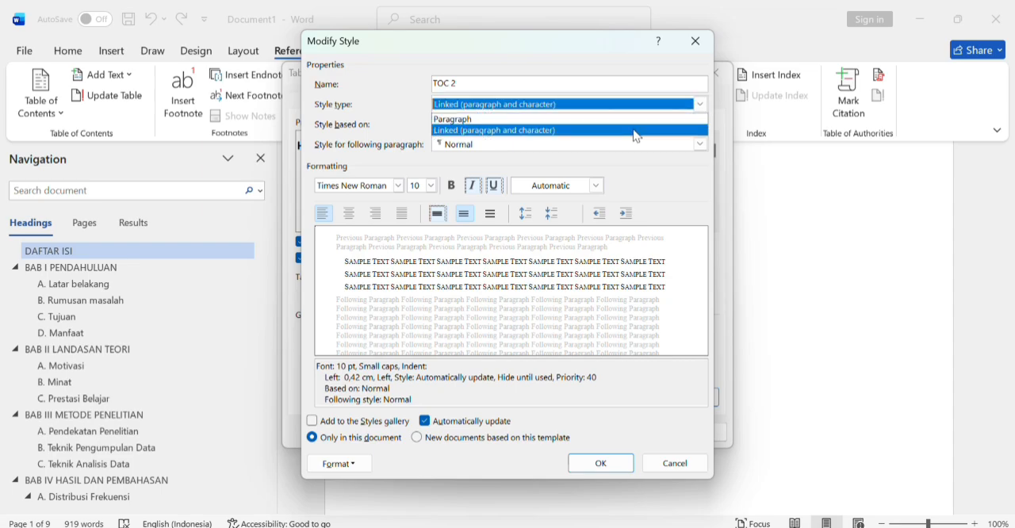
click(636, 132)
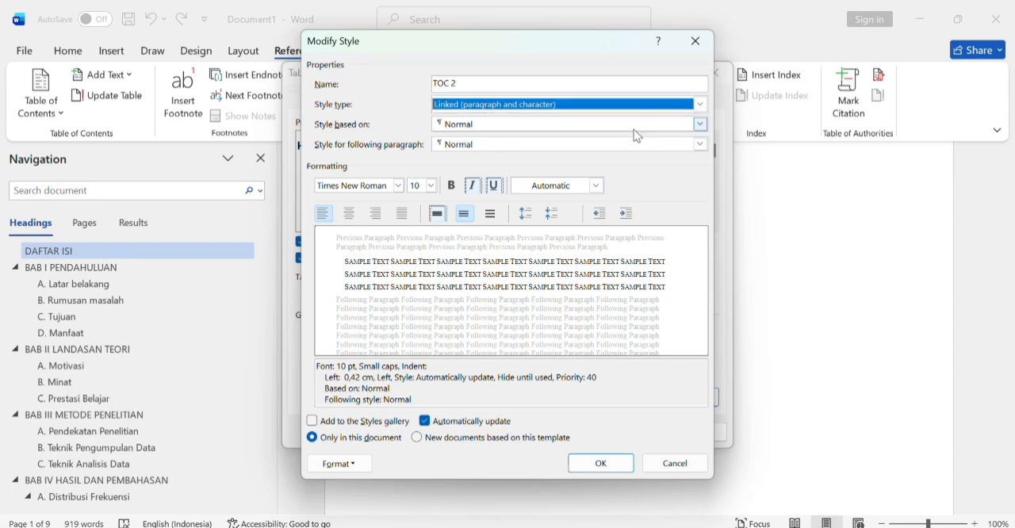
click(698, 108)
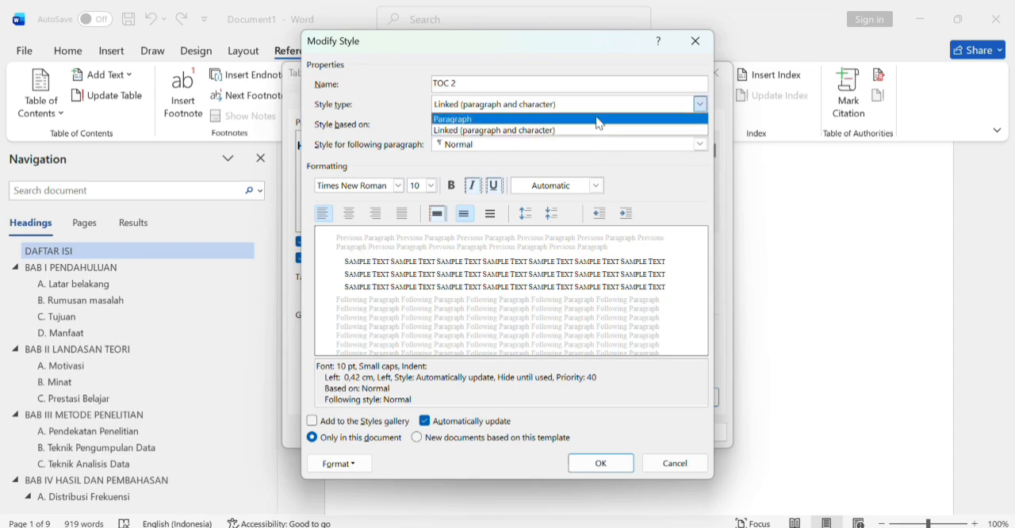
click(598, 120)
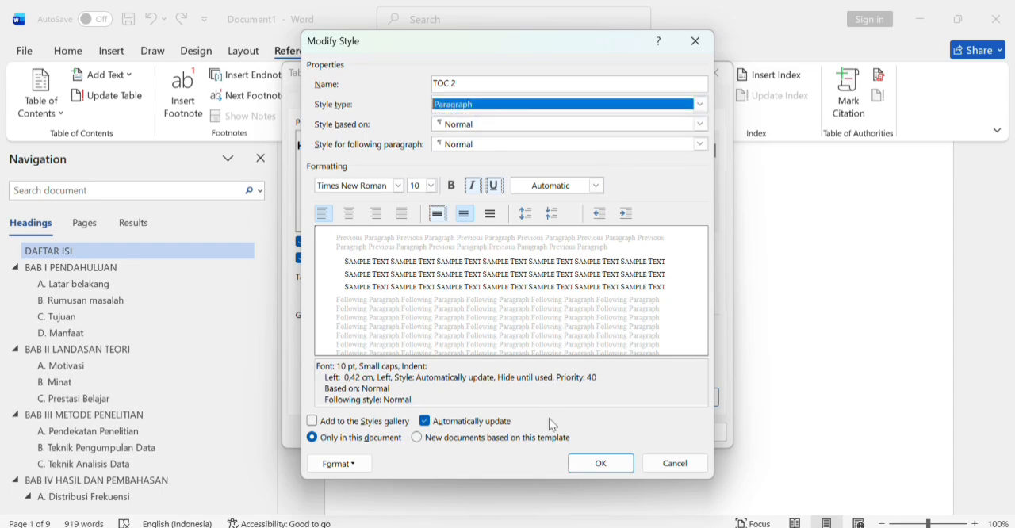
click(606, 458)
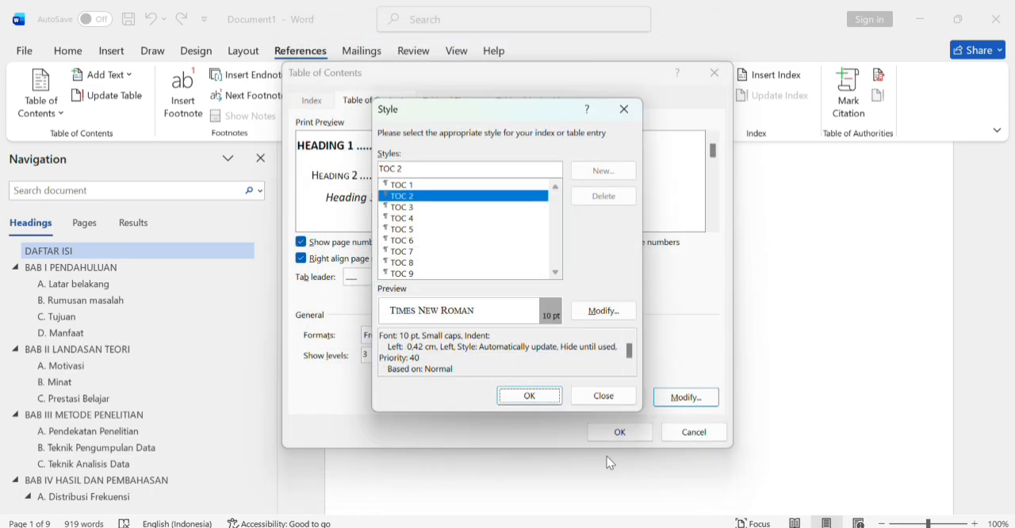
Step: Modify the TOC 3 entry style to remove italics and use the Times New Roman font, and save the style
click(400, 208)
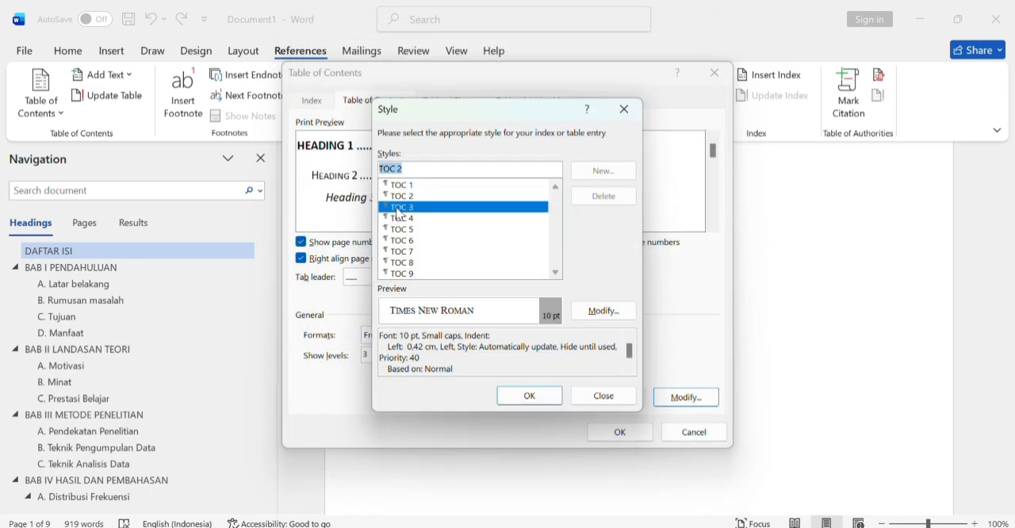
click(588, 316)
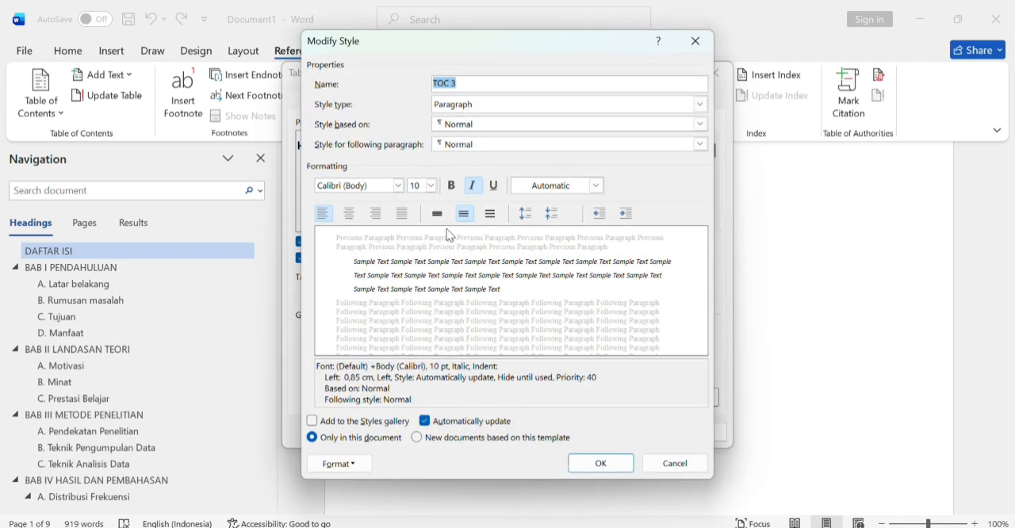
click(394, 187)
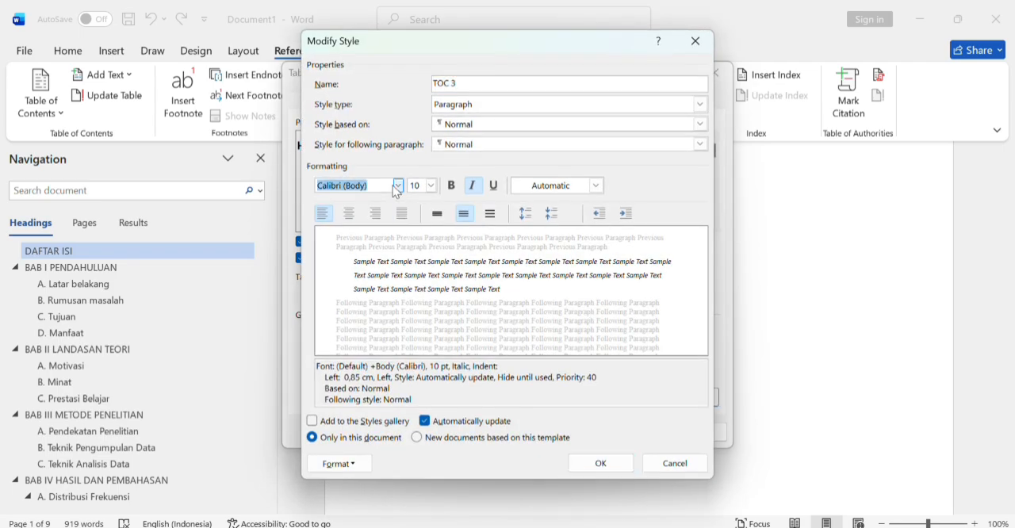
click(474, 189)
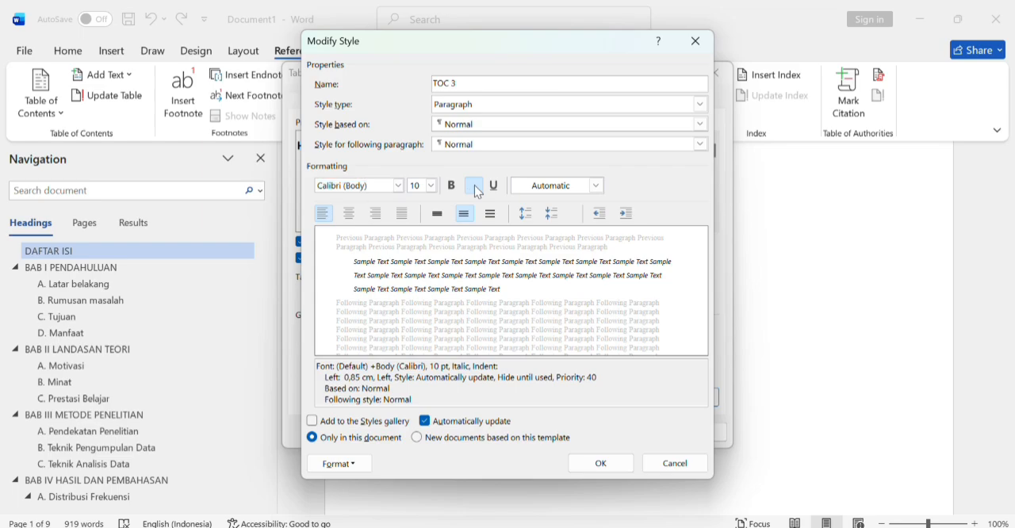
click(398, 186)
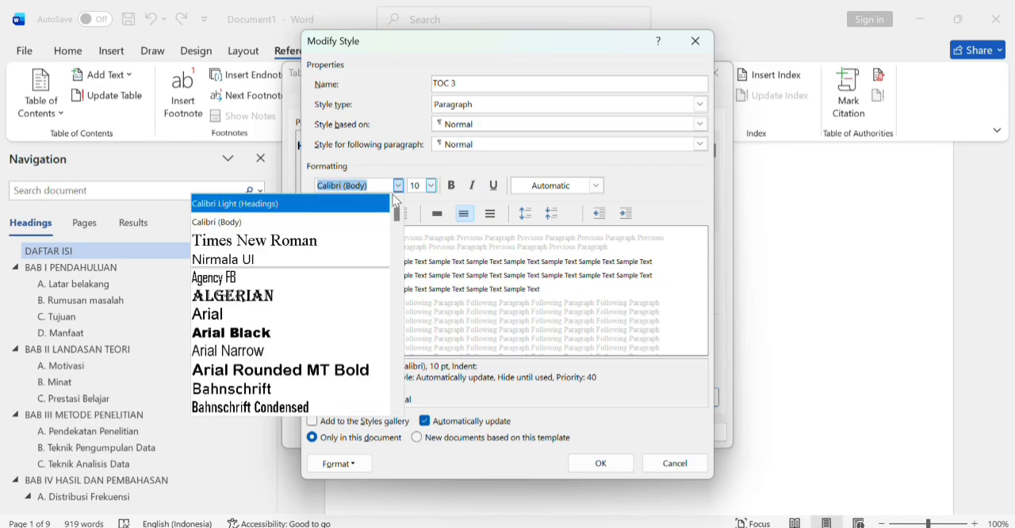
click(354, 248)
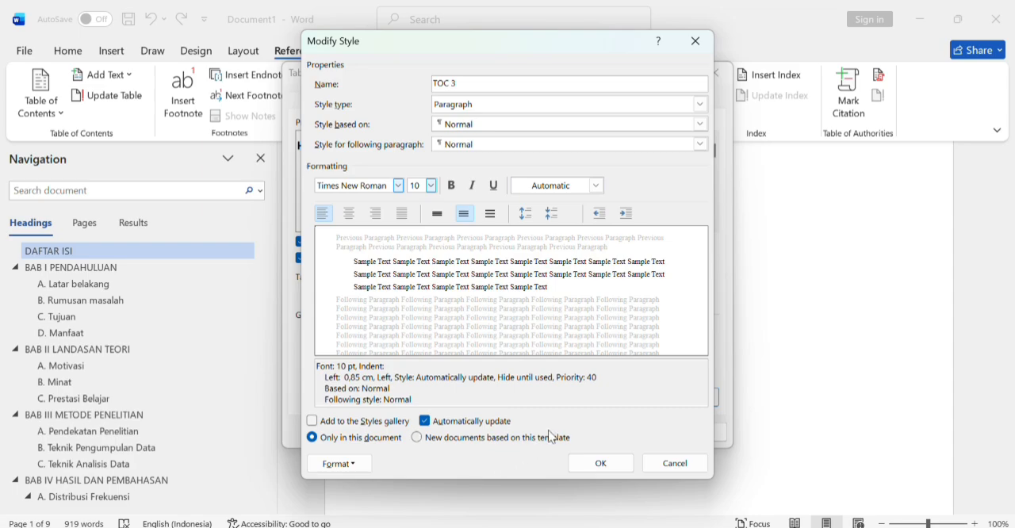
click(600, 462)
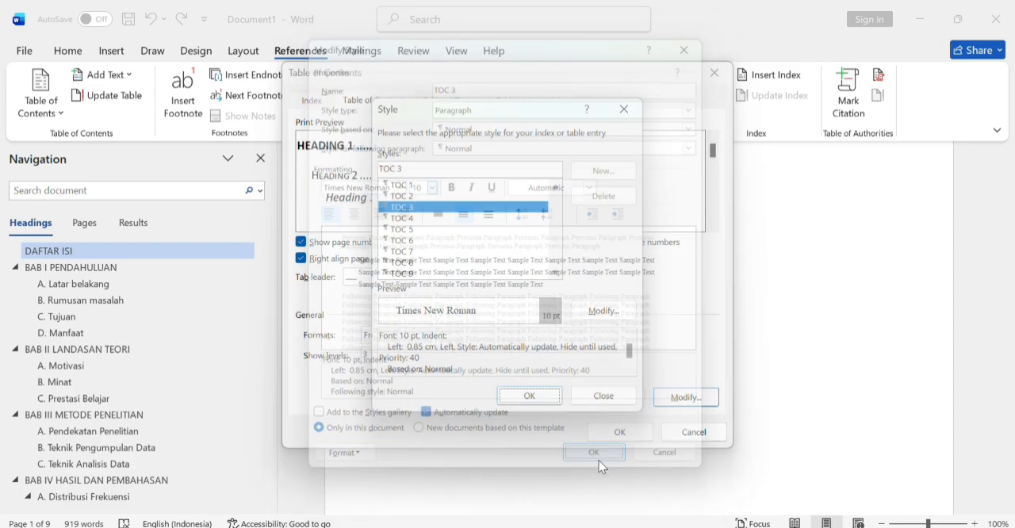
Step: Accept the modified TOC styles and insert the three-level table of contents under the DAFTAR ISI heading
click(514, 397)
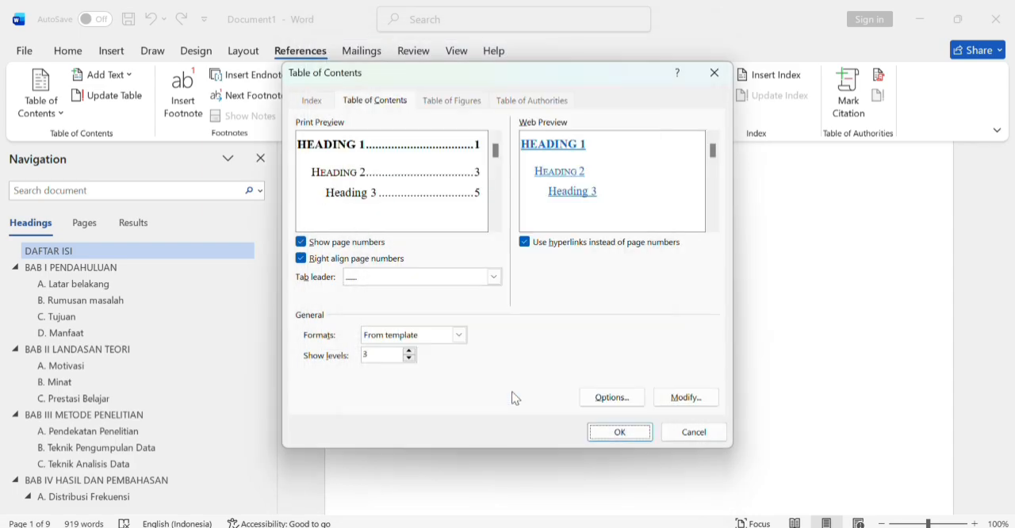
click(595, 433)
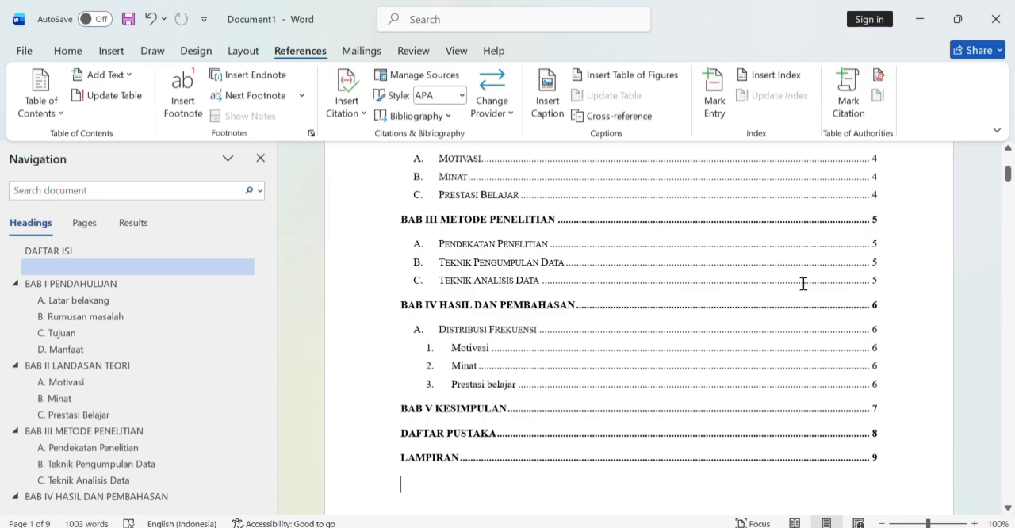
click(1007, 149)
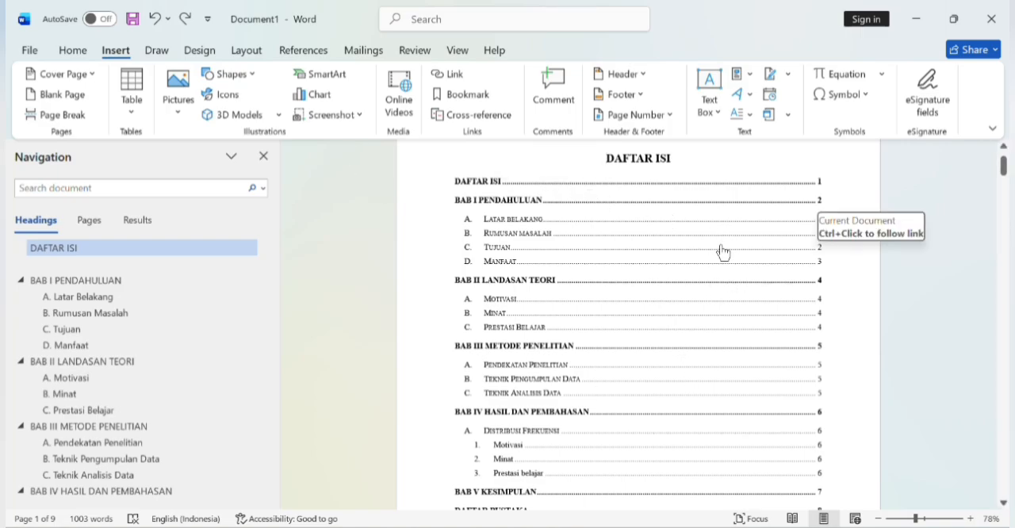
Step: Format the page numbers from the DAFTAR ISI page as i, ii, iii, starting at i
click(1003, 148)
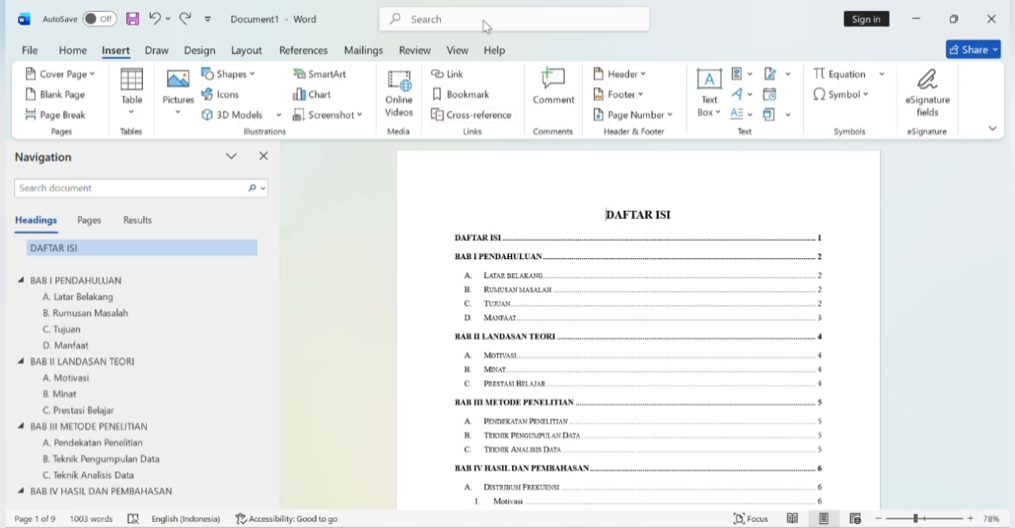
click(627, 119)
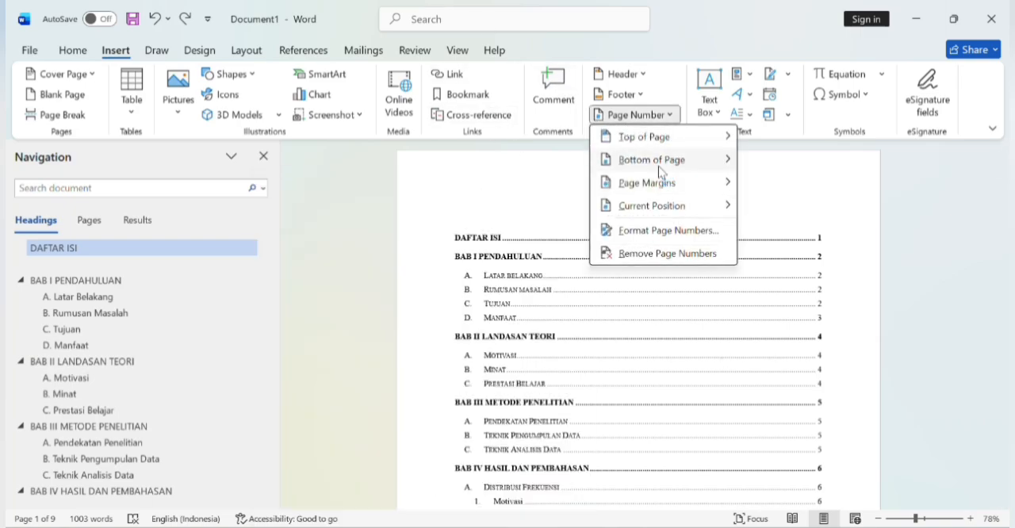
mouse_move(658, 164)
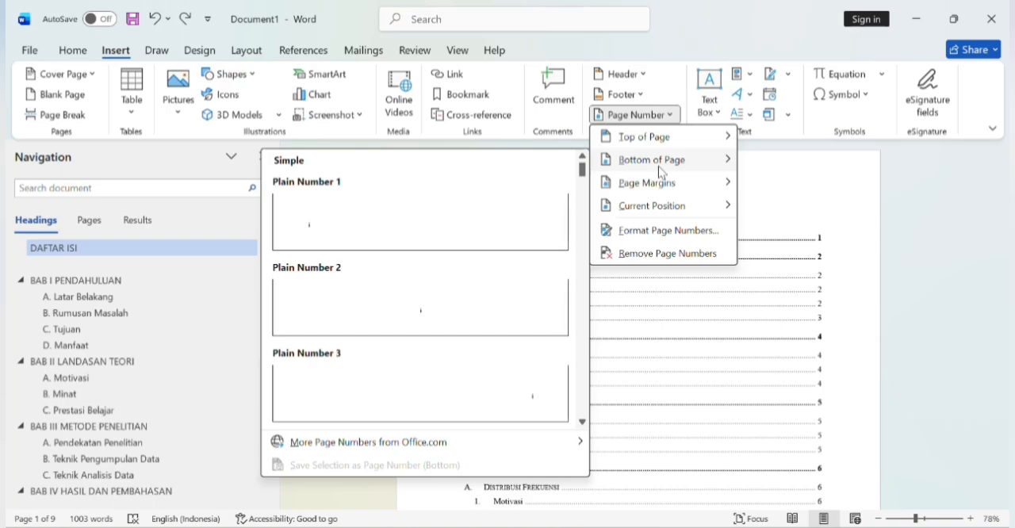
click(672, 232)
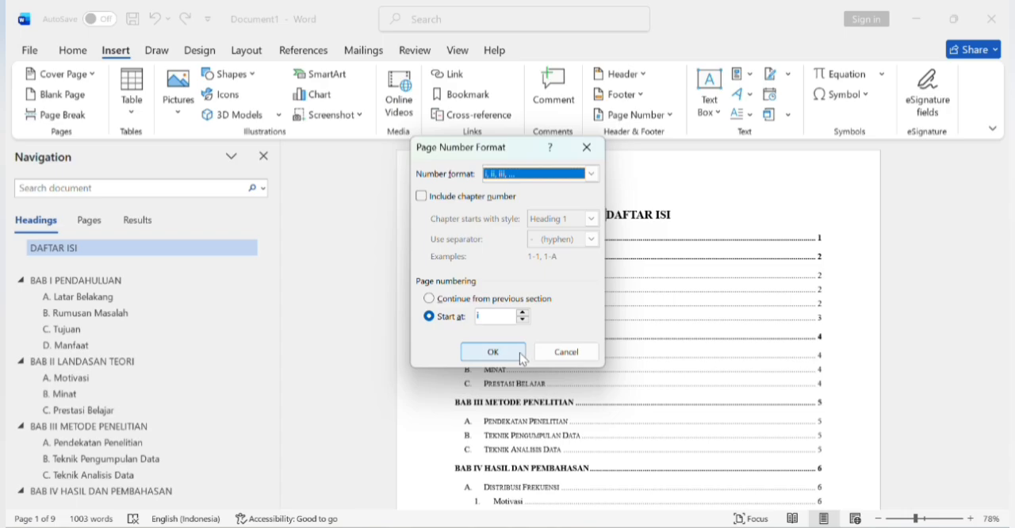
click(492, 352)
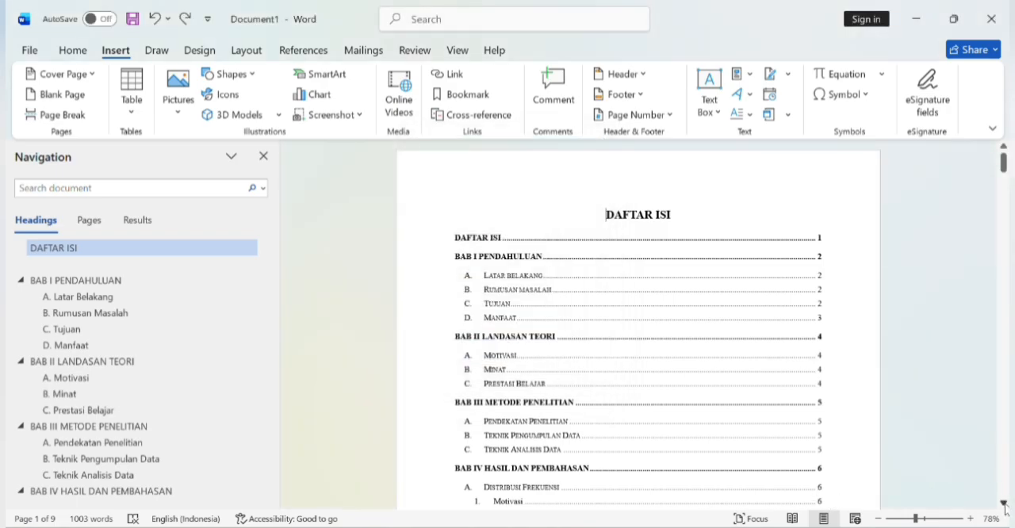
Step: Place the insertion point at the start of the BAB II heading
drag(1004, 507, 1004, 500)
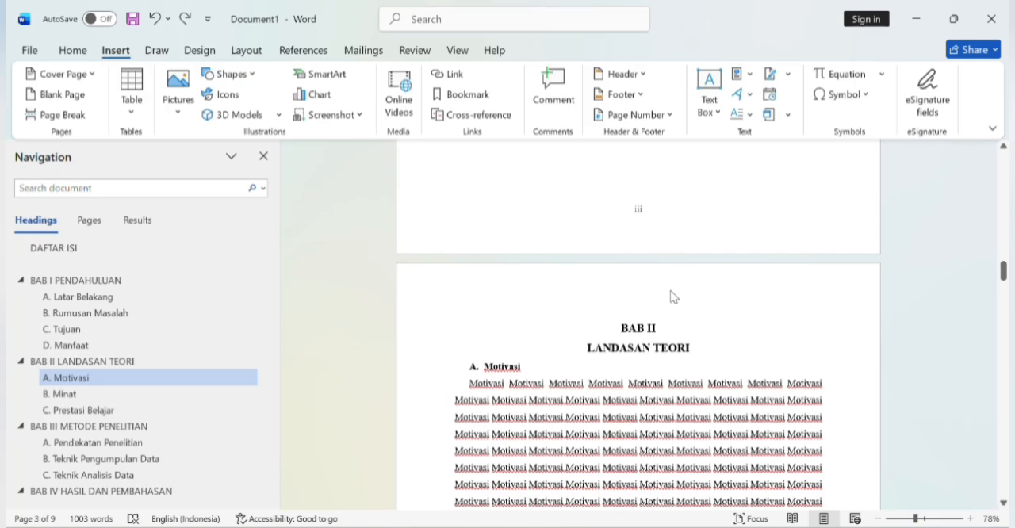
click(622, 332)
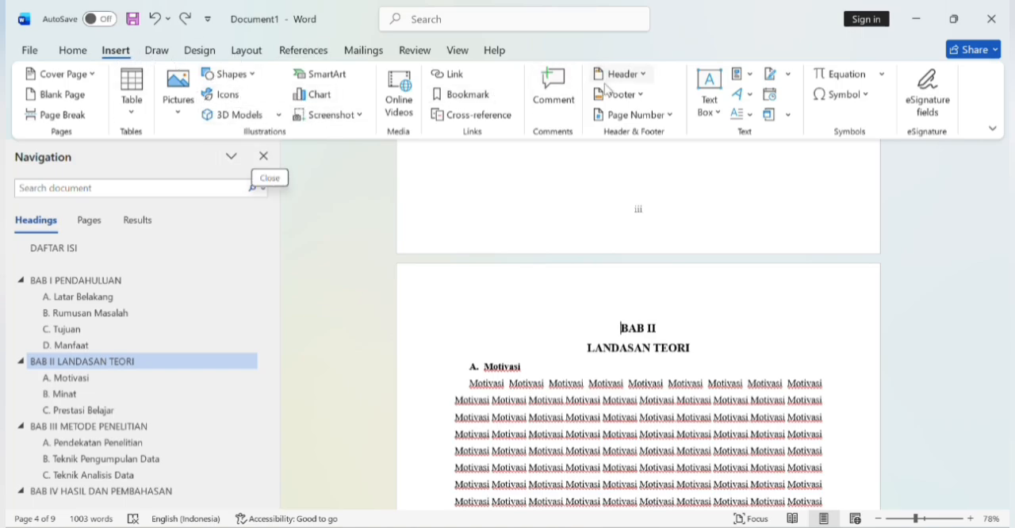
click(612, 121)
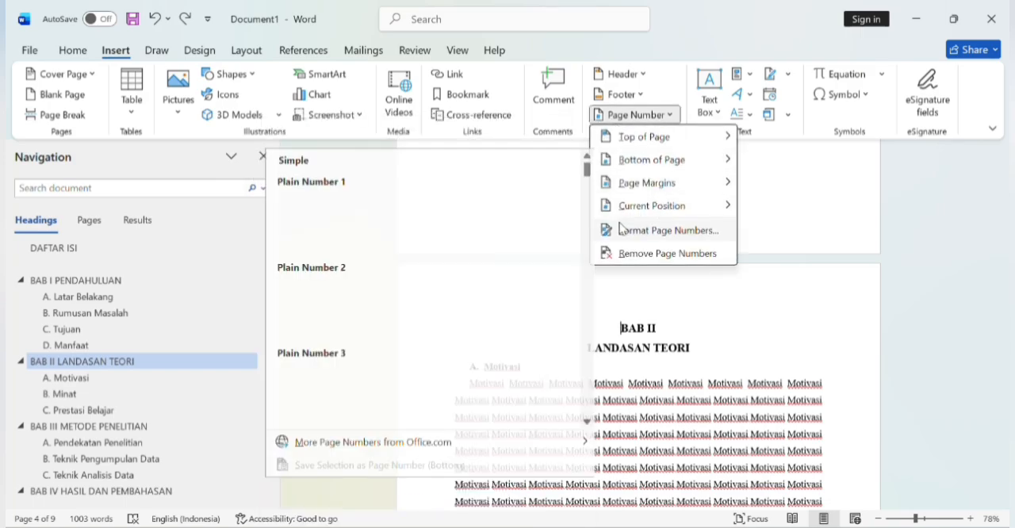
click(645, 238)
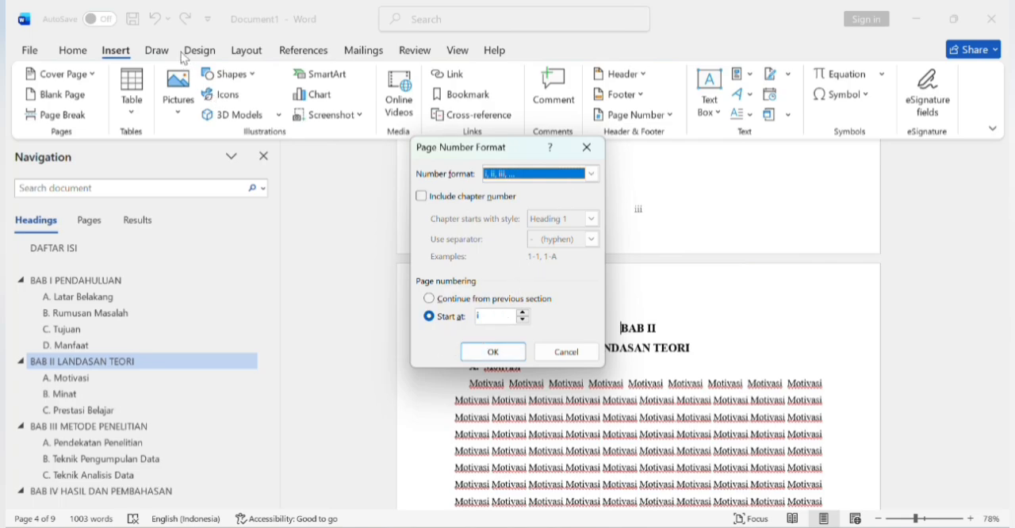
click(587, 147)
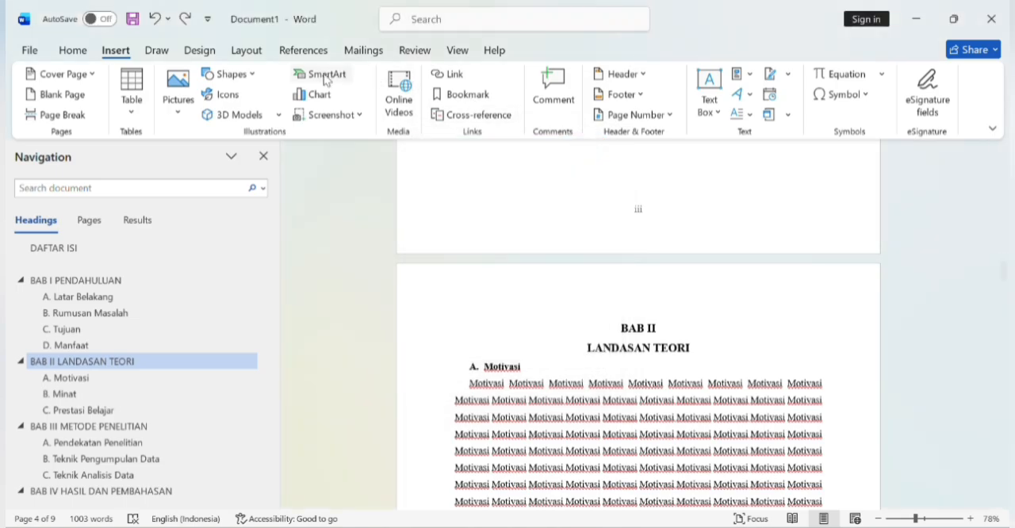
click(157, 50)
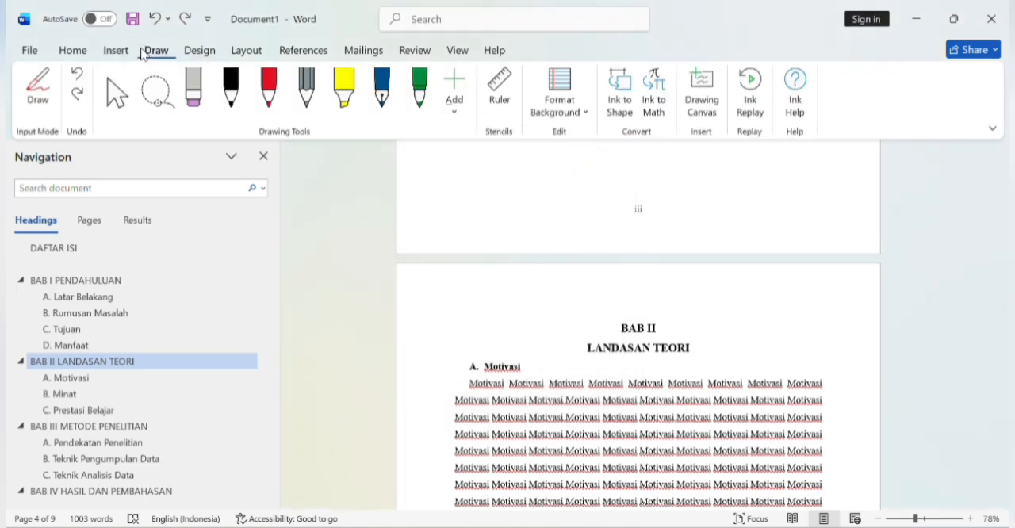
click(130, 52)
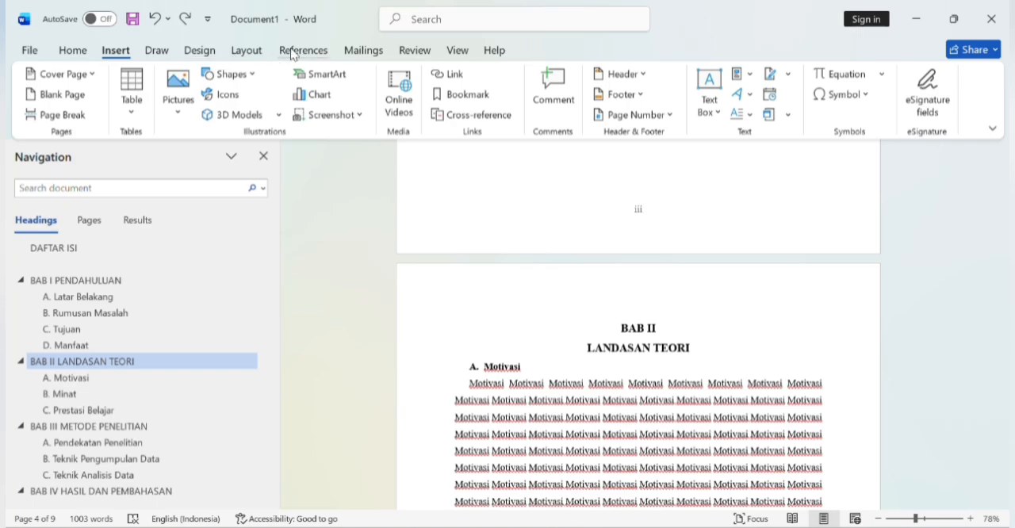
Step: Insert a Next Page section break before the BAB II heading
click(246, 50)
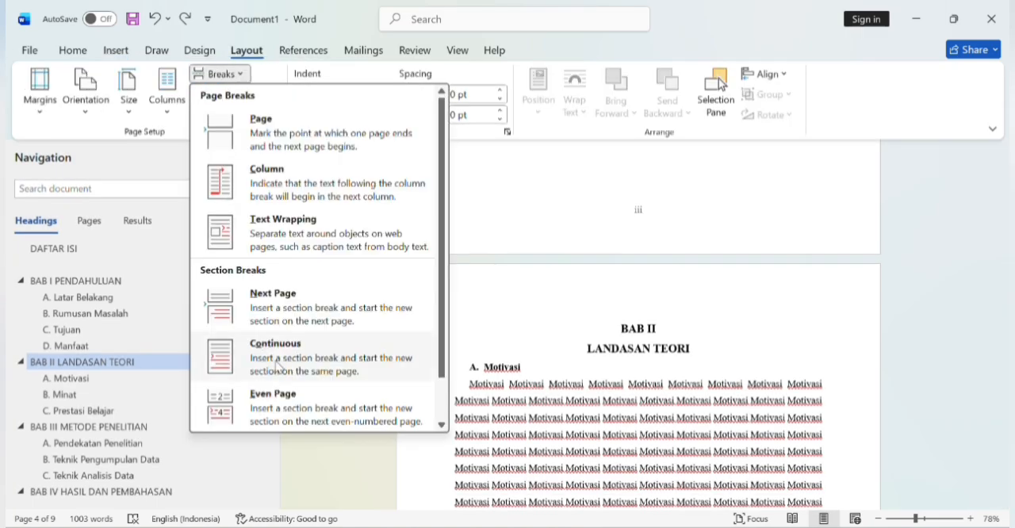
click(299, 319)
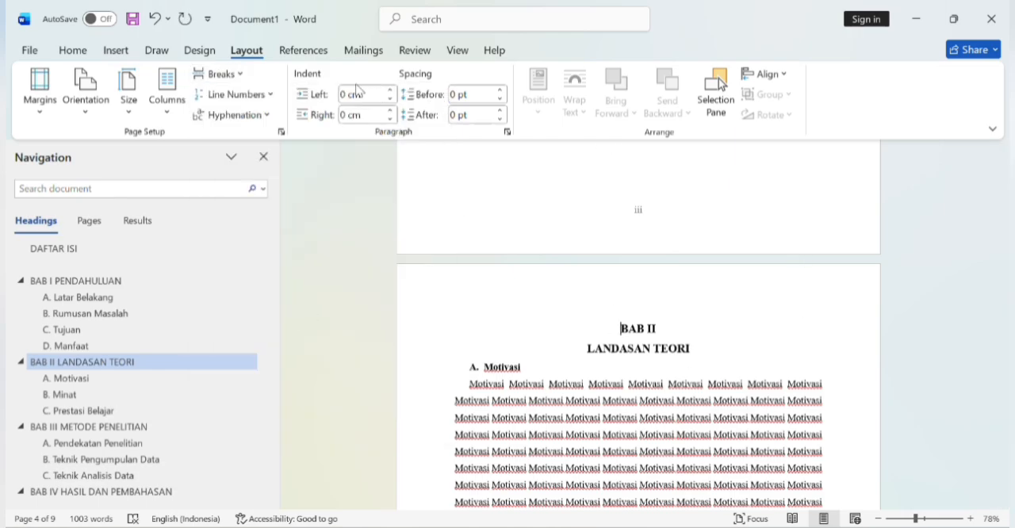
click(312, 62)
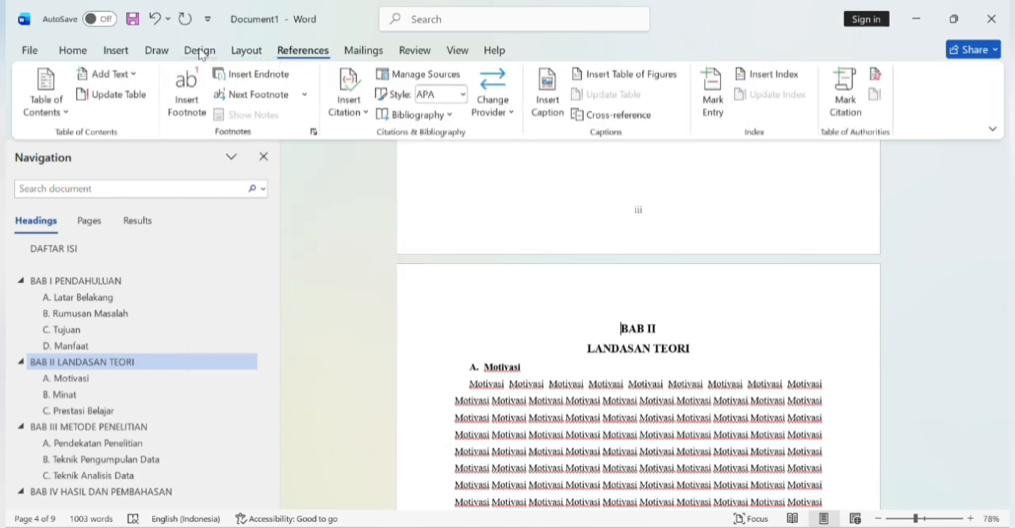
Step: Set the page number format of the BAB II section to 1, 2, 3, starting at 1
click(116, 50)
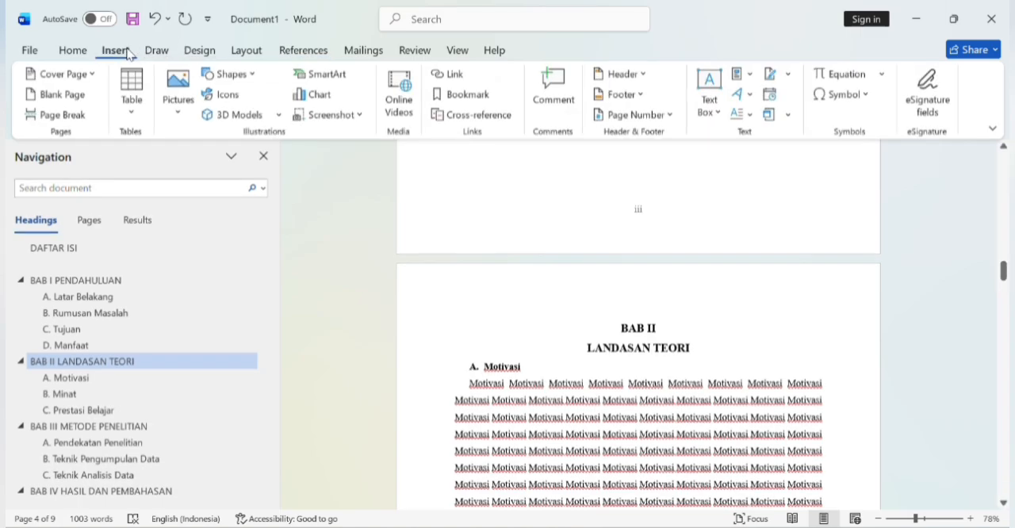
click(659, 117)
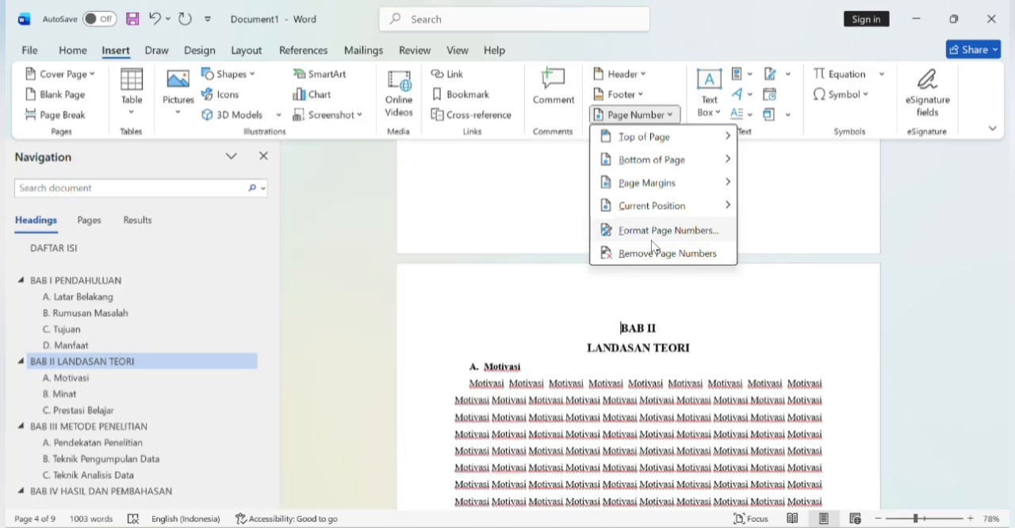
mouse_move(655, 164)
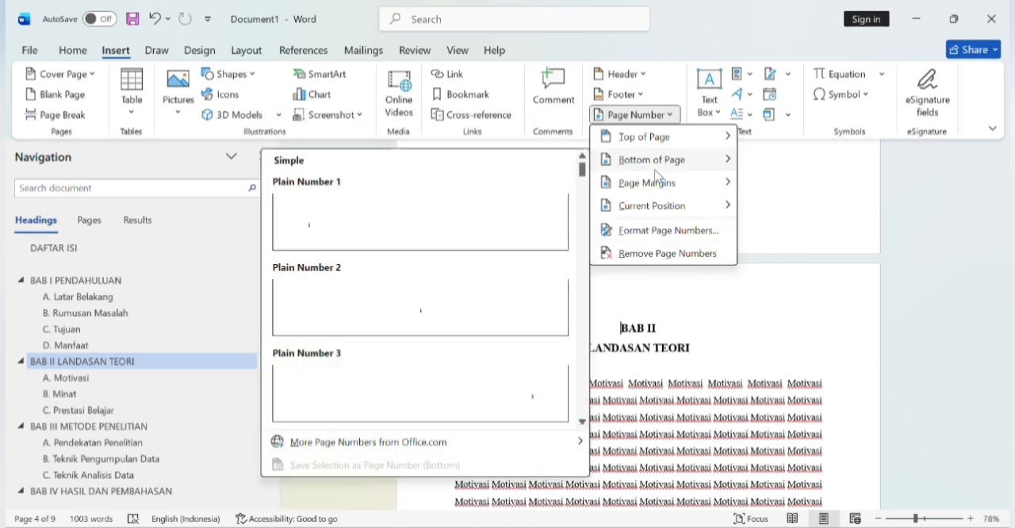
click(662, 231)
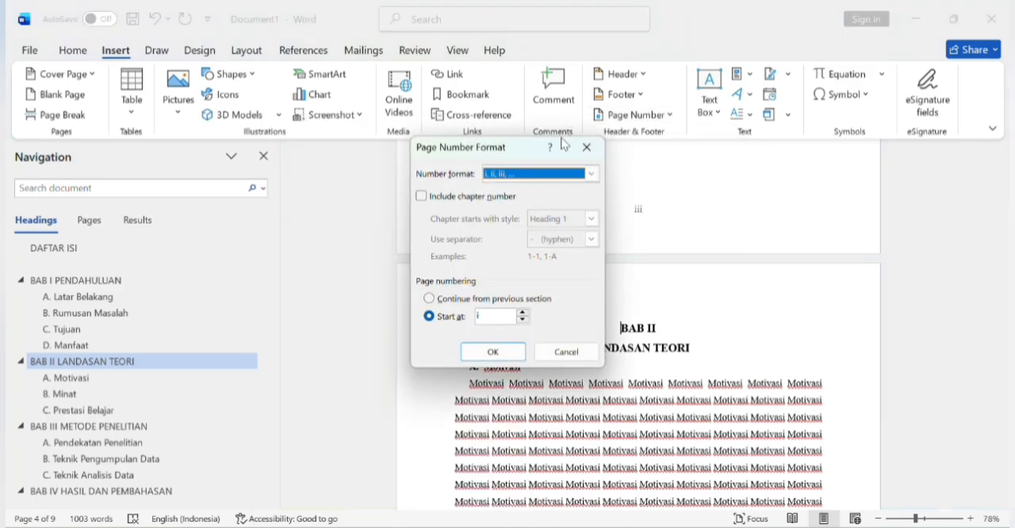
click(592, 176)
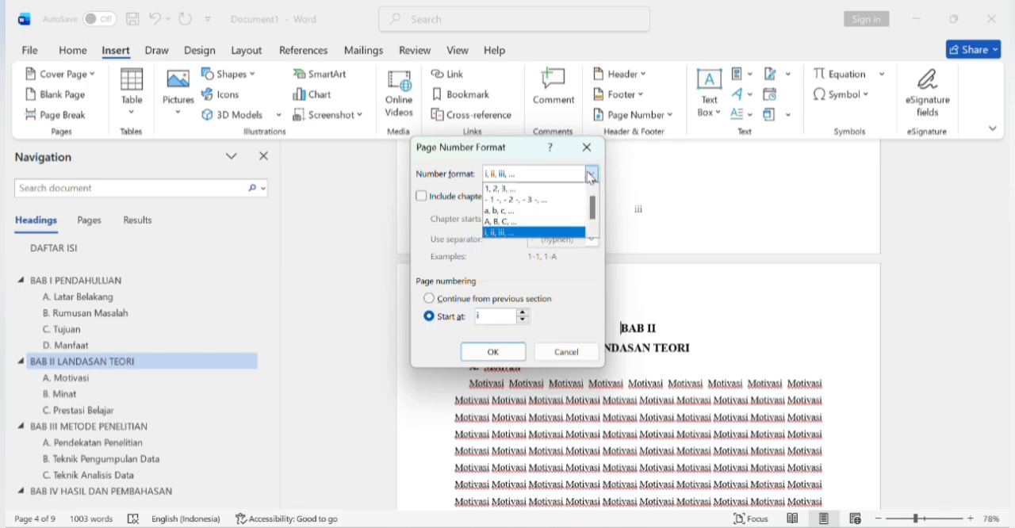
click(547, 189)
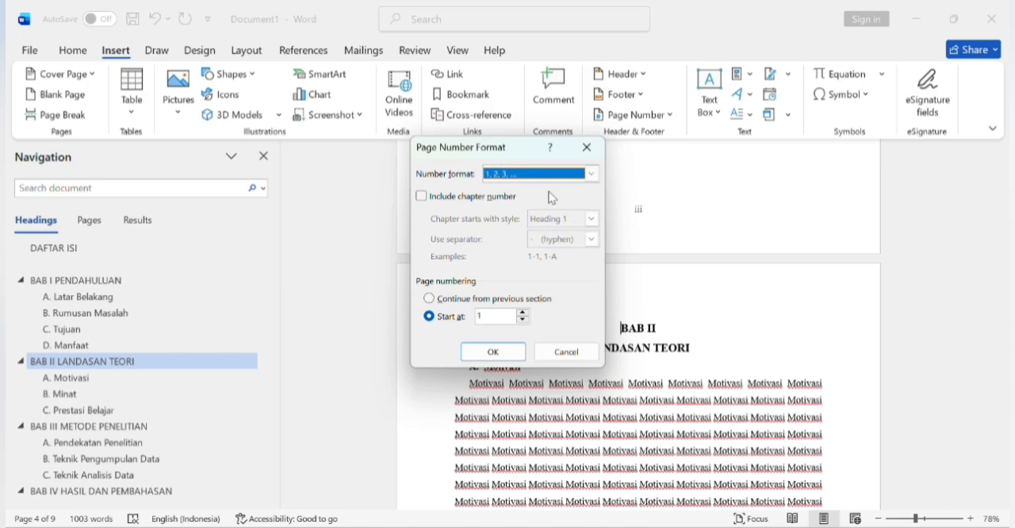
click(487, 352)
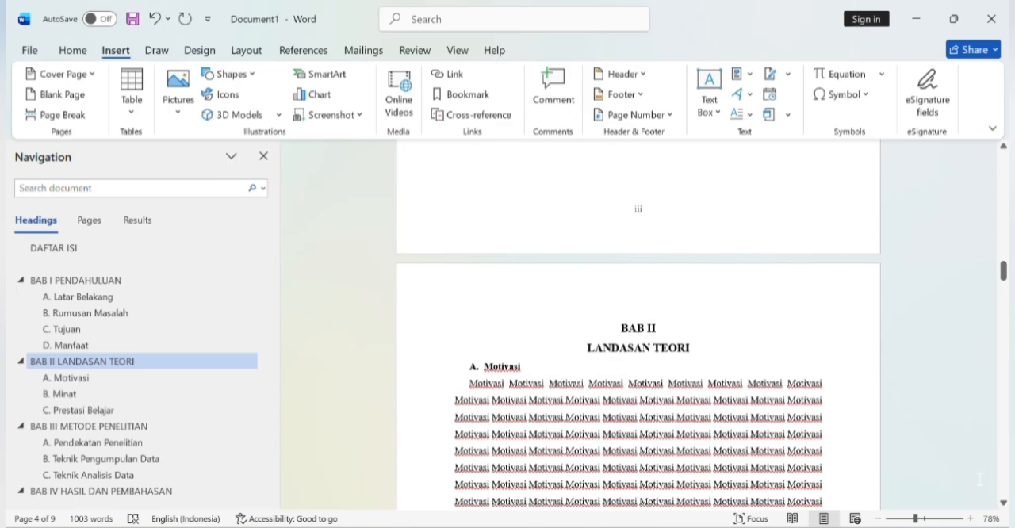
Step: Examine the page numbers in the footers from the end of BAB I through the start of BAB III
click(1004, 503)
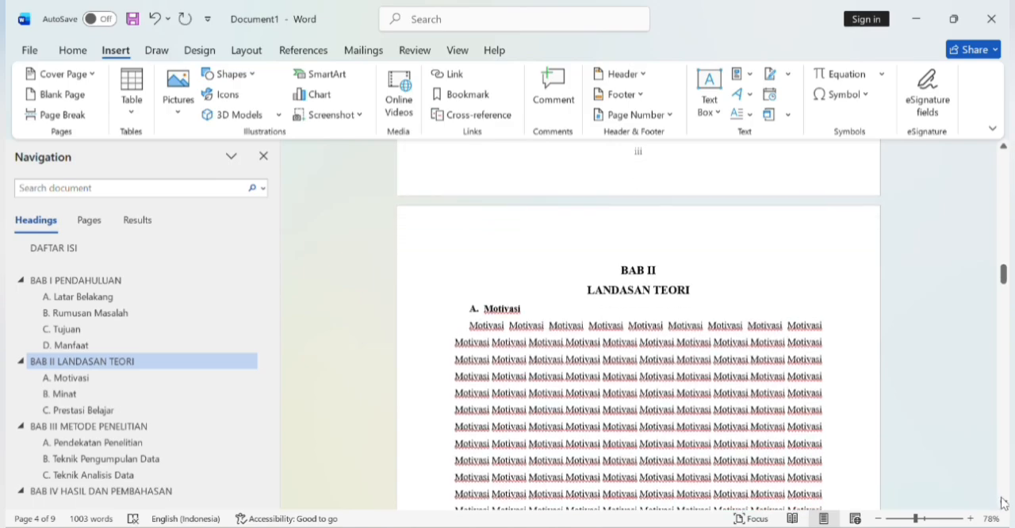
click(1004, 504)
click(1004, 504)
click(1003, 504)
click(1004, 503)
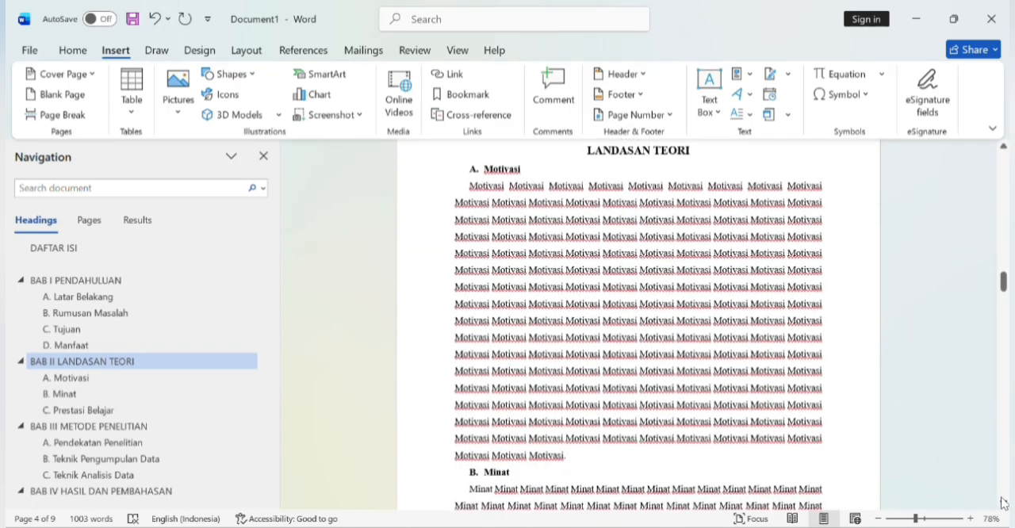
click(1004, 503)
click(1004, 503)
click(1004, 504)
click(1004, 504)
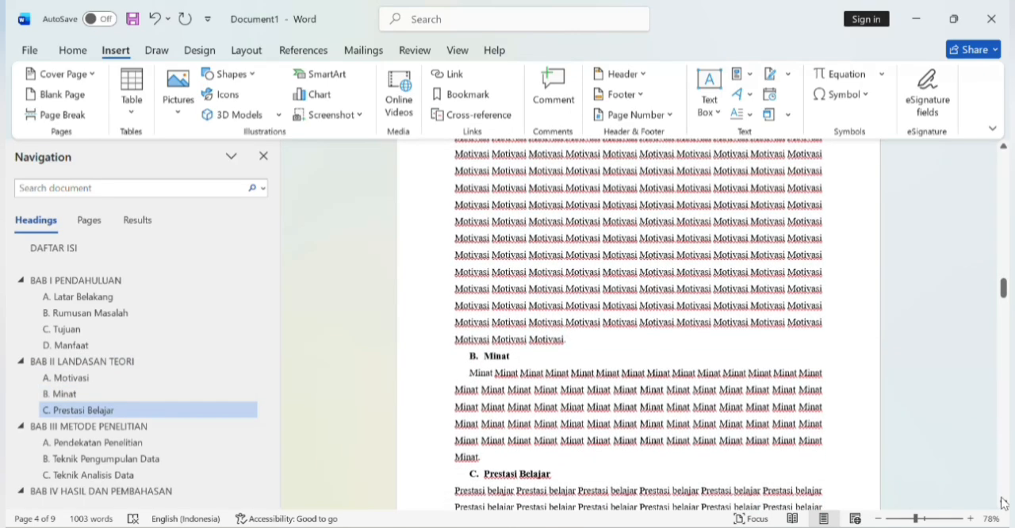
key(Down)
key(Down)
key(Down)
key(Down)
key(Down)
key(Down)
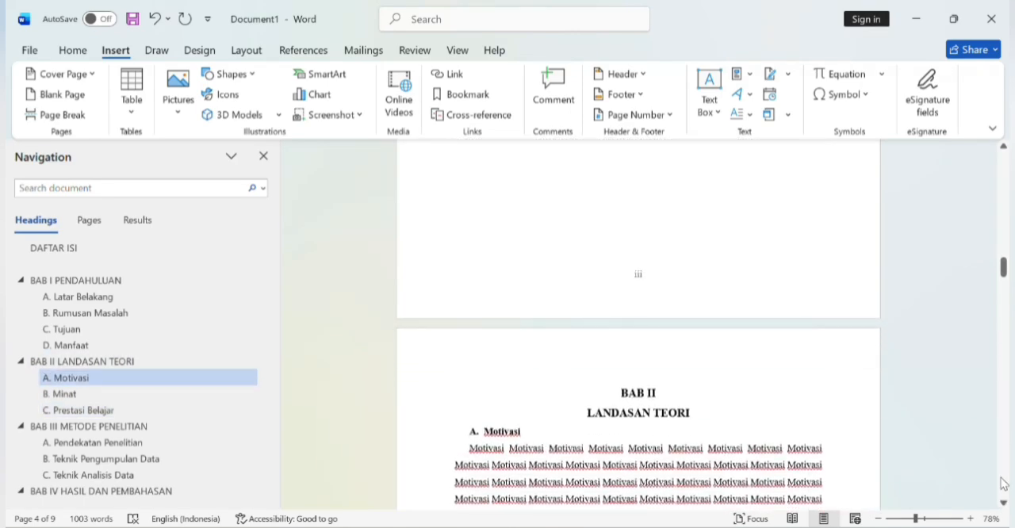
click(1001, 479)
click(1001, 479)
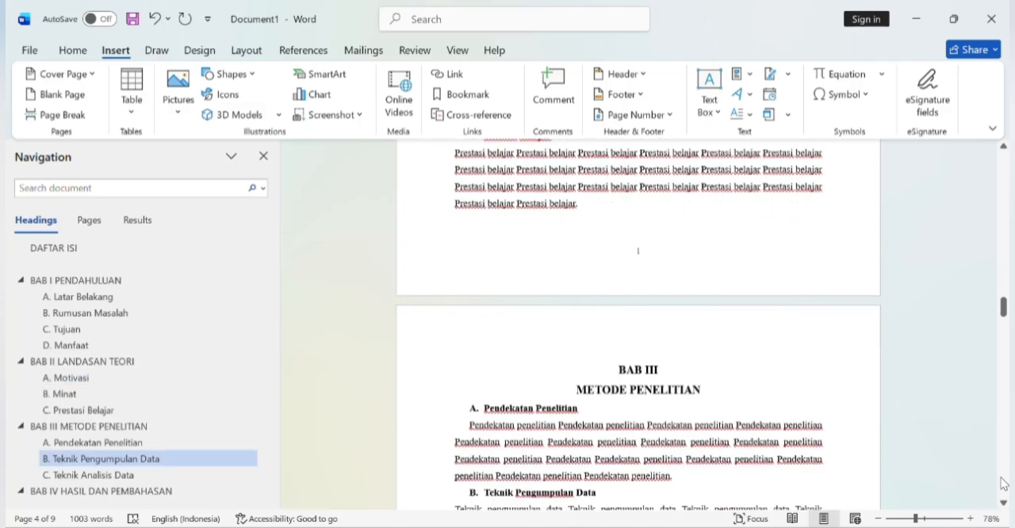
click(1002, 479)
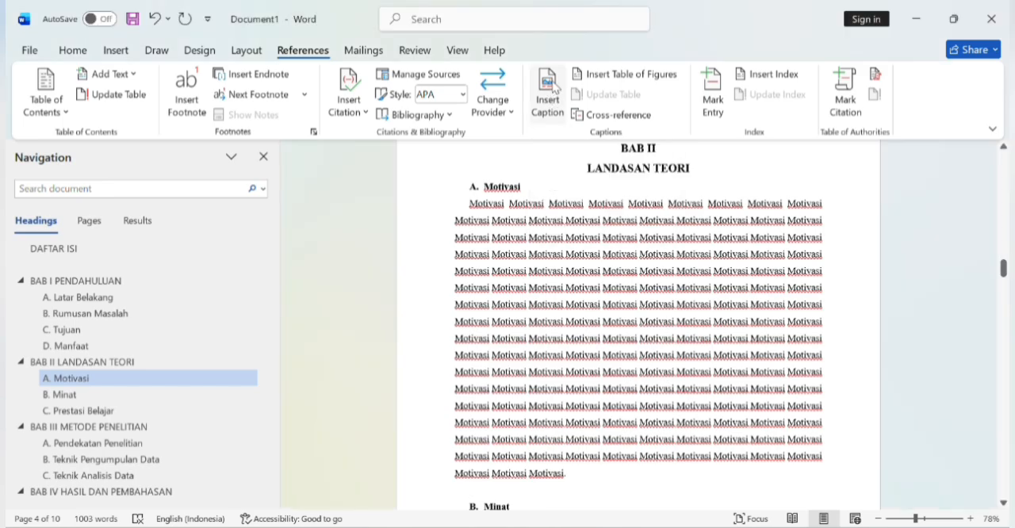
Step: Insert a caption with the new label "tabel 1." below the Motivasi paragraph in BAB II
click(553, 85)
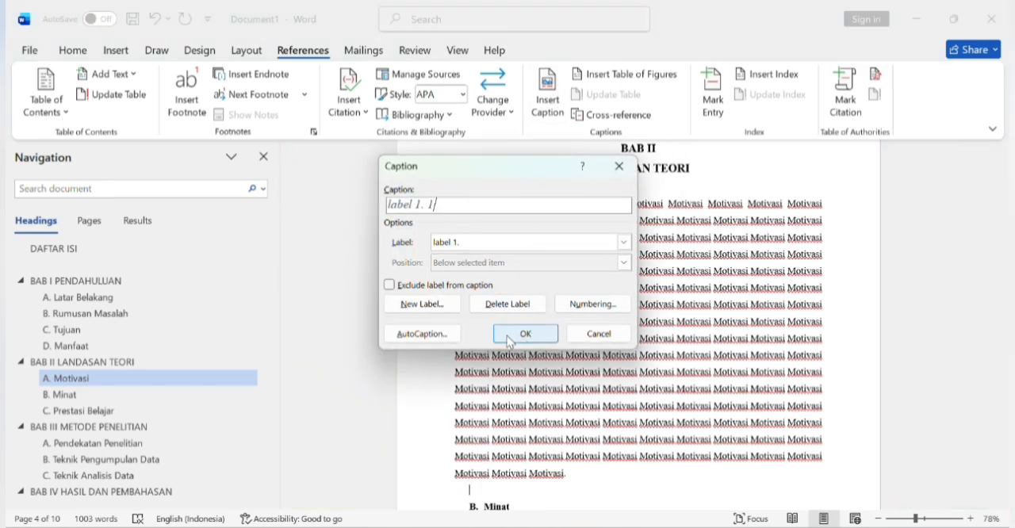
click(412, 308)
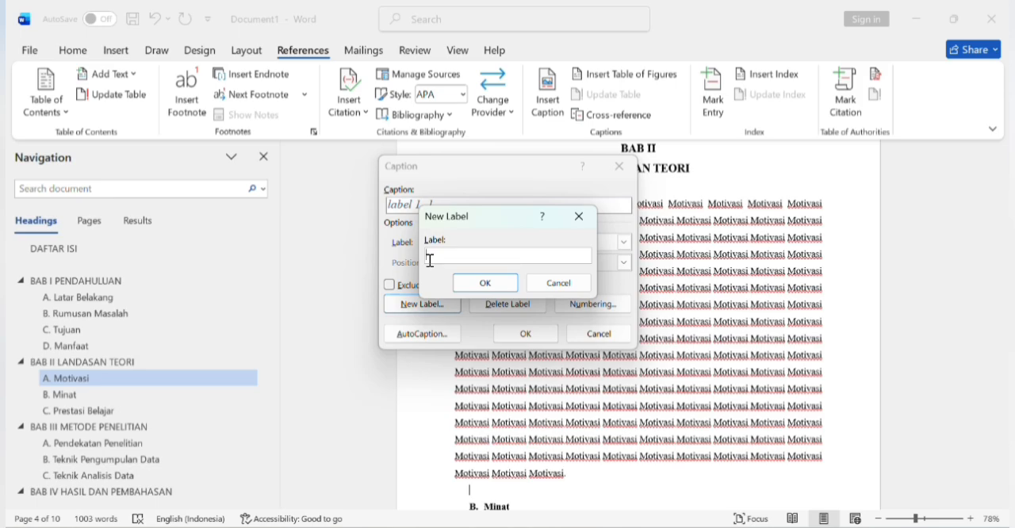
text(T)
click(492, 293)
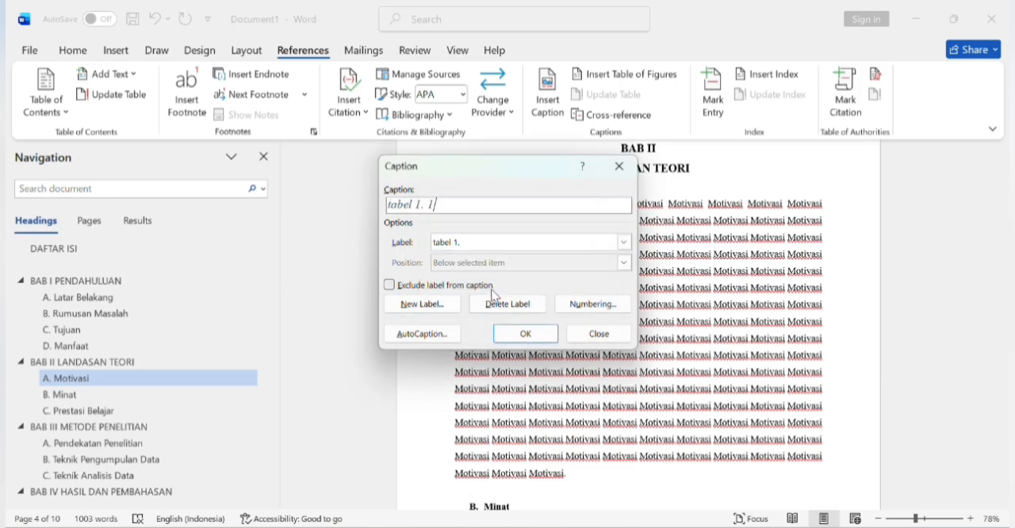
click(538, 335)
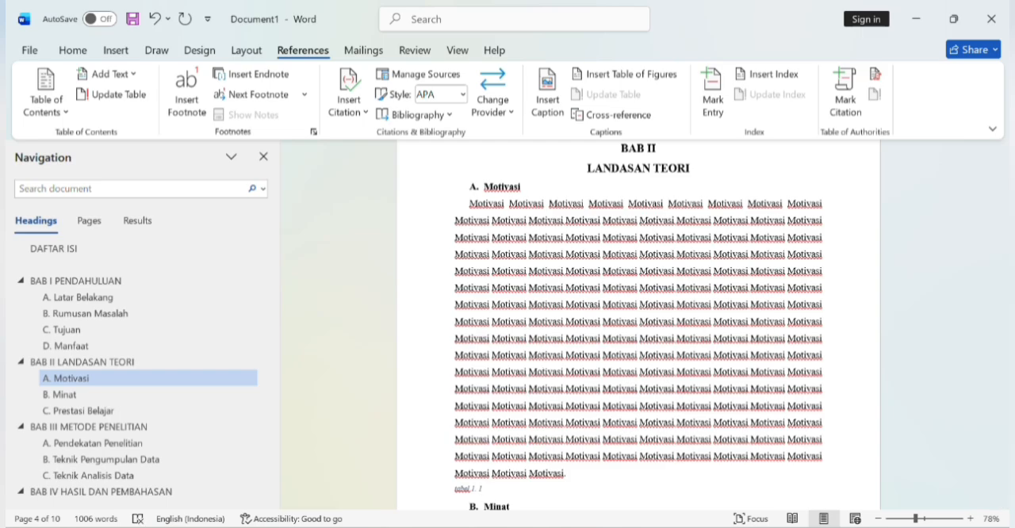
Step: Add the title "Instrumen Motivasi Belajar" after the caption number
text(t)
text(T)
text(ni)
text(trumen )
text(M)
text(o)
text(tivasi )
text(B)
text(elajar)
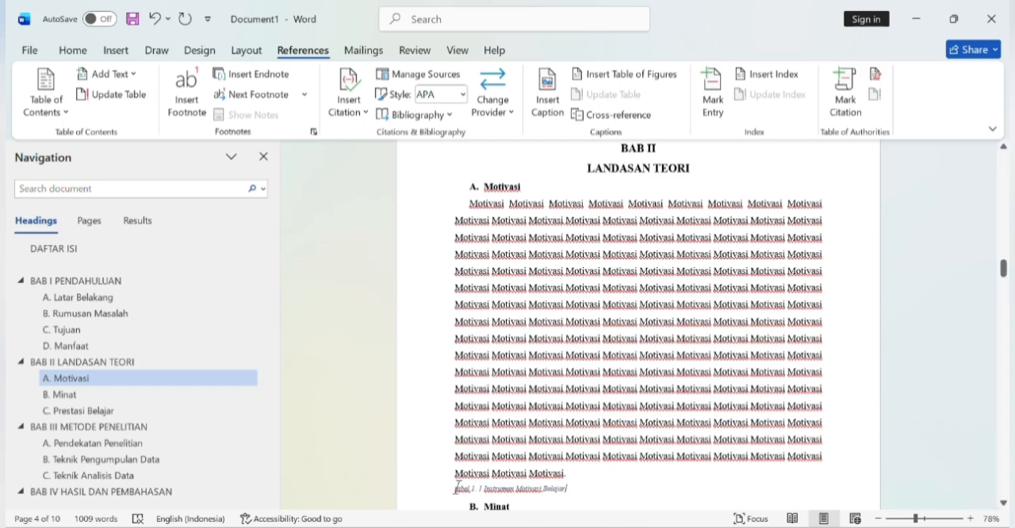
Step: Apply the Normal style to the table caption and make it bold and centred
mouse_move(451, 486)
mouse_down()
mouse_move(575, 494)
mouse_move(475, 144)
mouse_move(430, 360)
mouse_move(444, 500)
mouse_move(468, 408)
mouse_move(514, 516)
mouse_move(500, 487)
mouse_move(505, 510)
mouse_move(517, 466)
mouse_move(566, 463)
mouse_up()
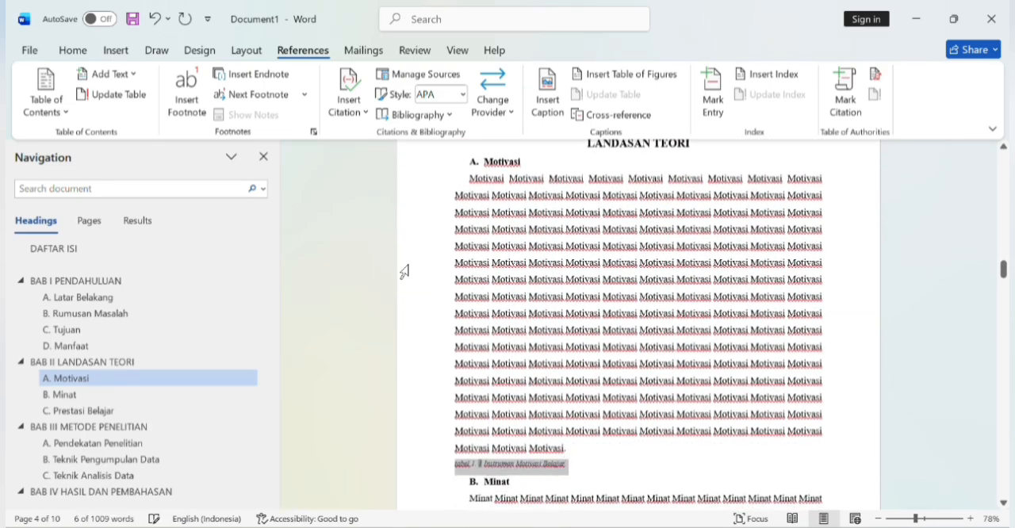
click(158, 50)
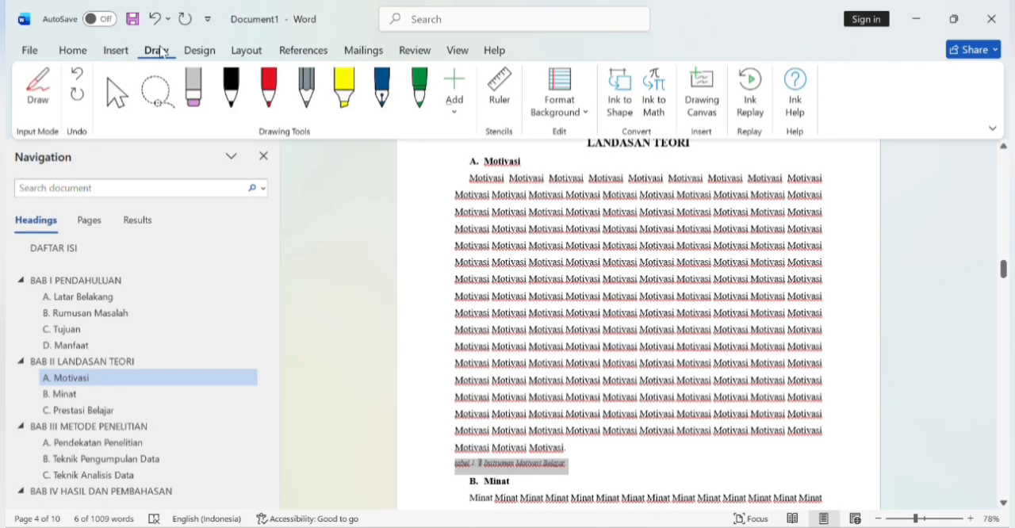
click(73, 52)
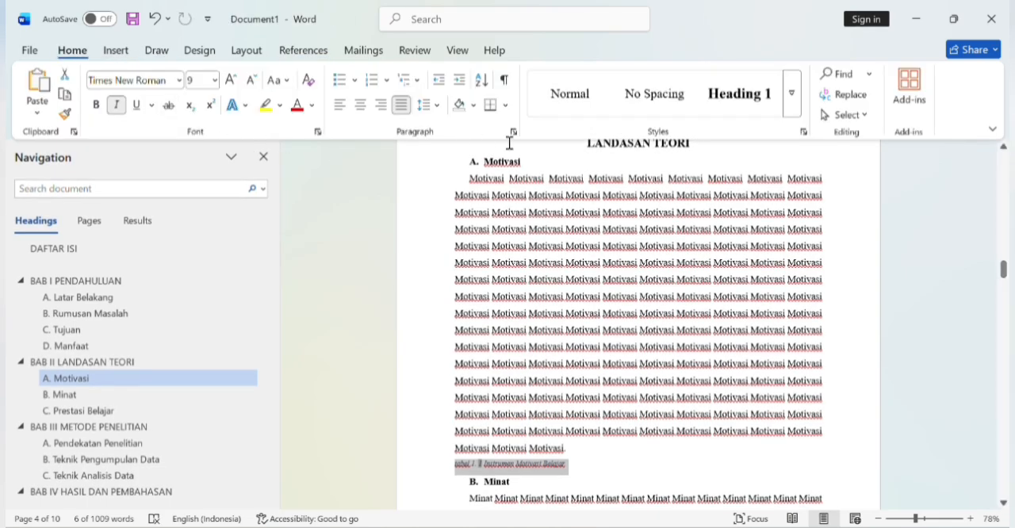
click(555, 99)
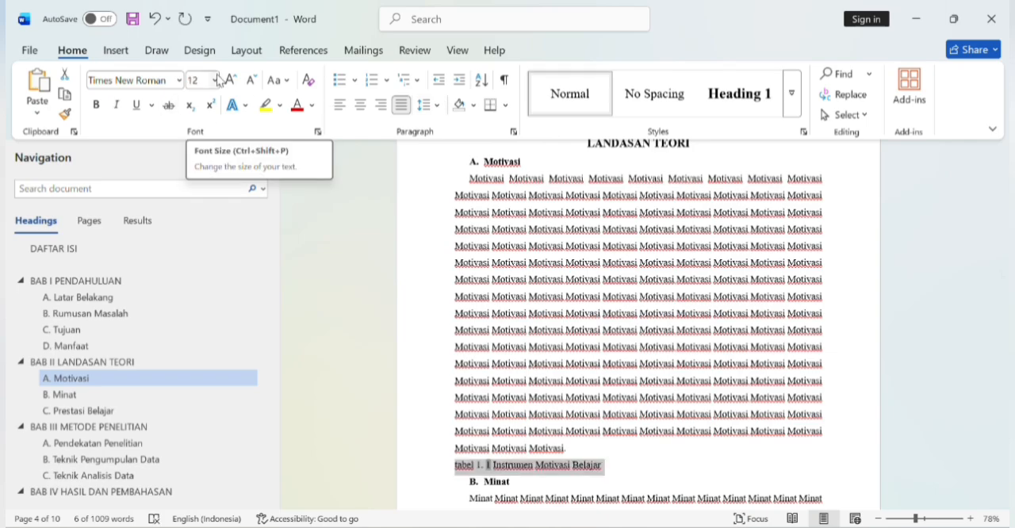
click(215, 80)
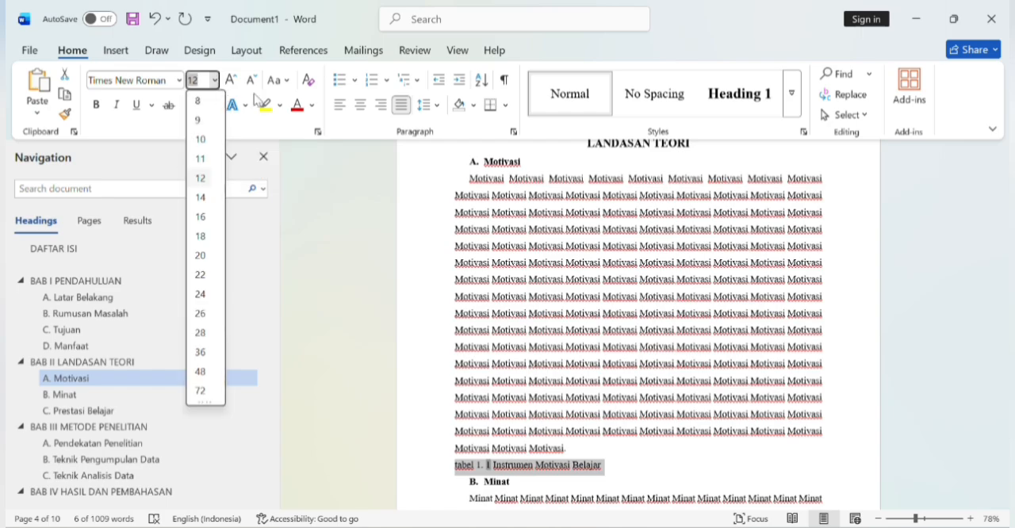
click(291, 185)
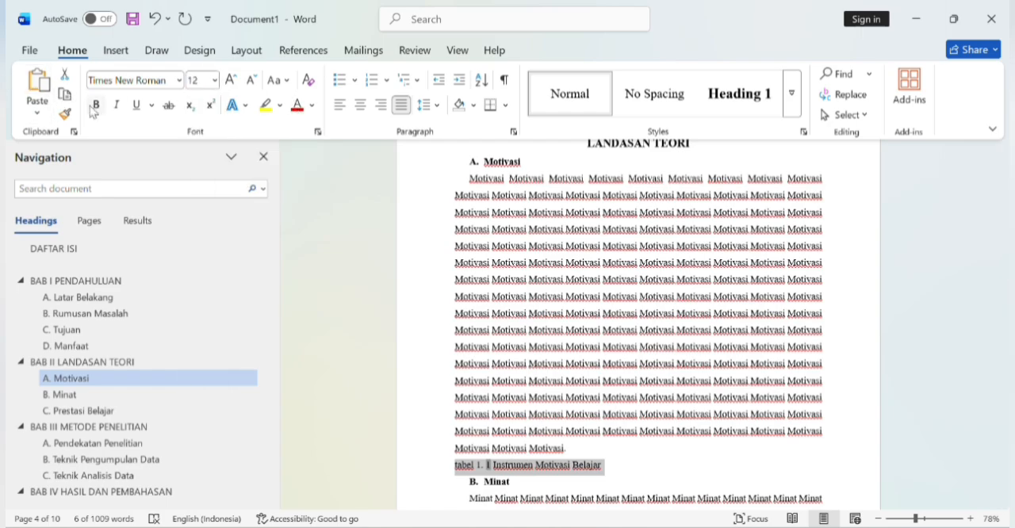
click(93, 107)
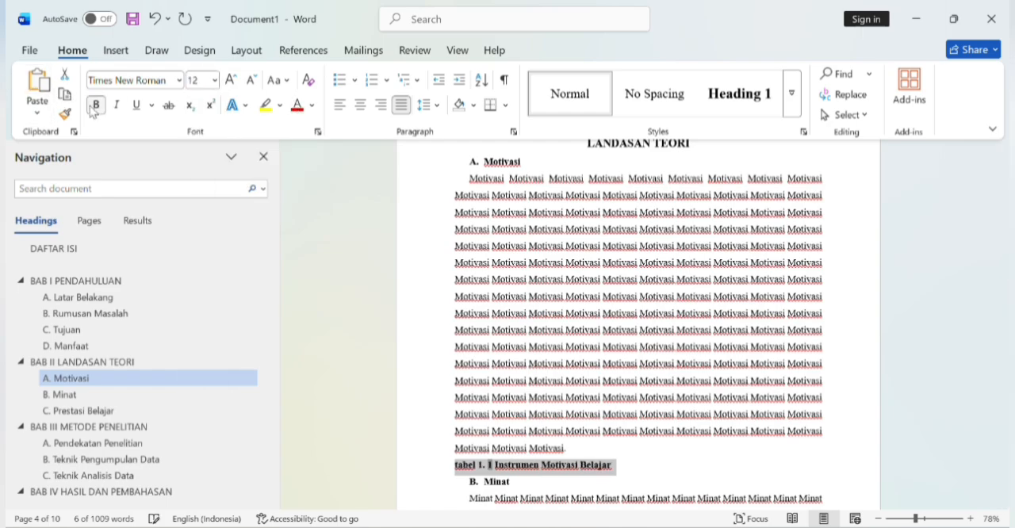
click(361, 106)
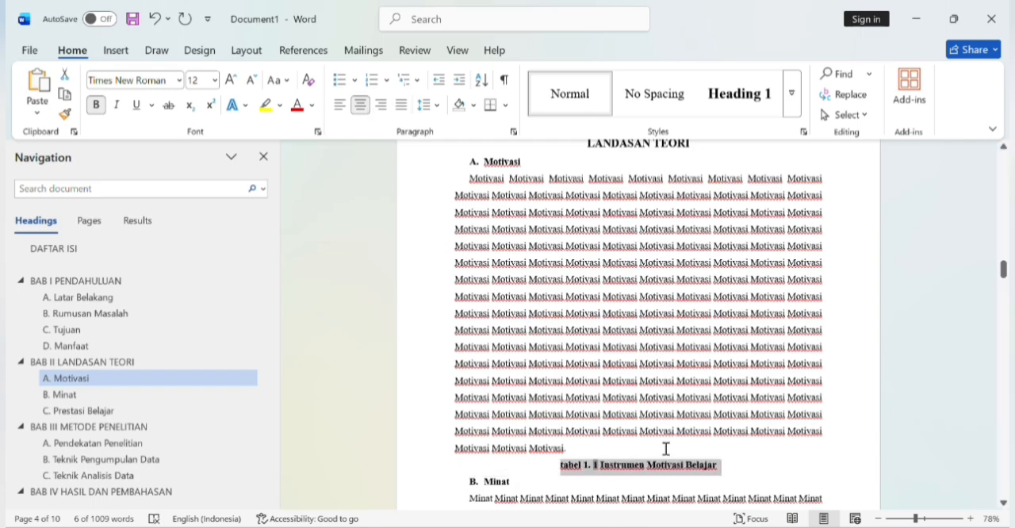
Step: Insert a table of three columns and six rows on a new line below the caption
click(729, 461)
key(Return)
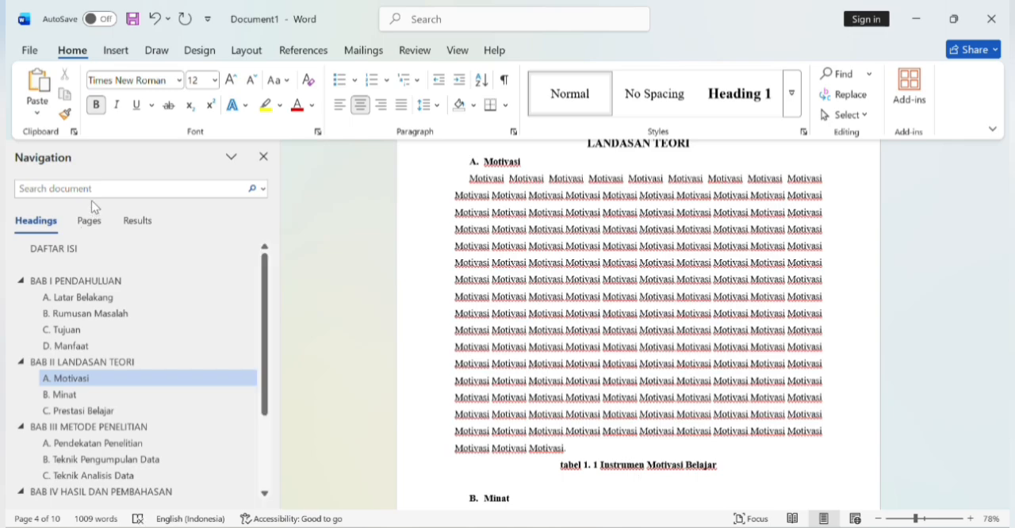
click(117, 49)
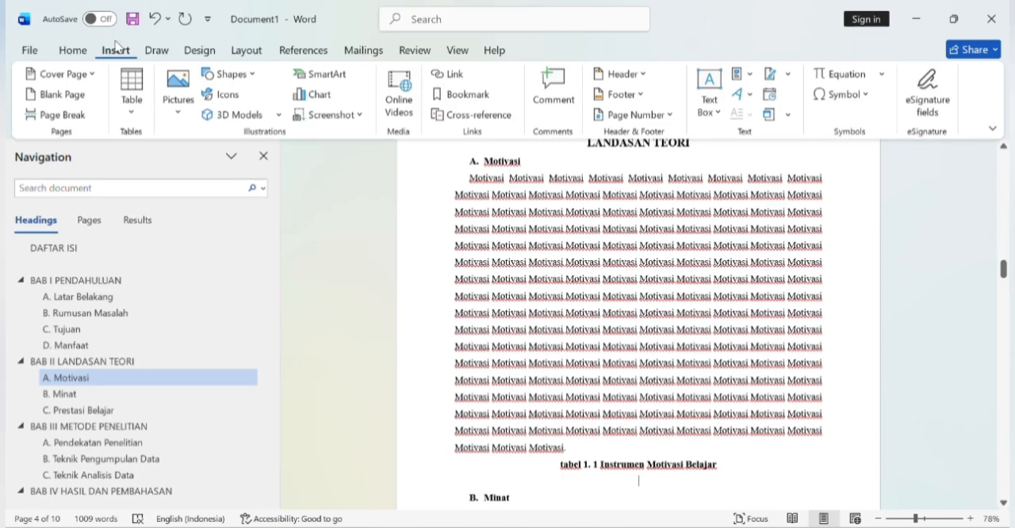
click(133, 81)
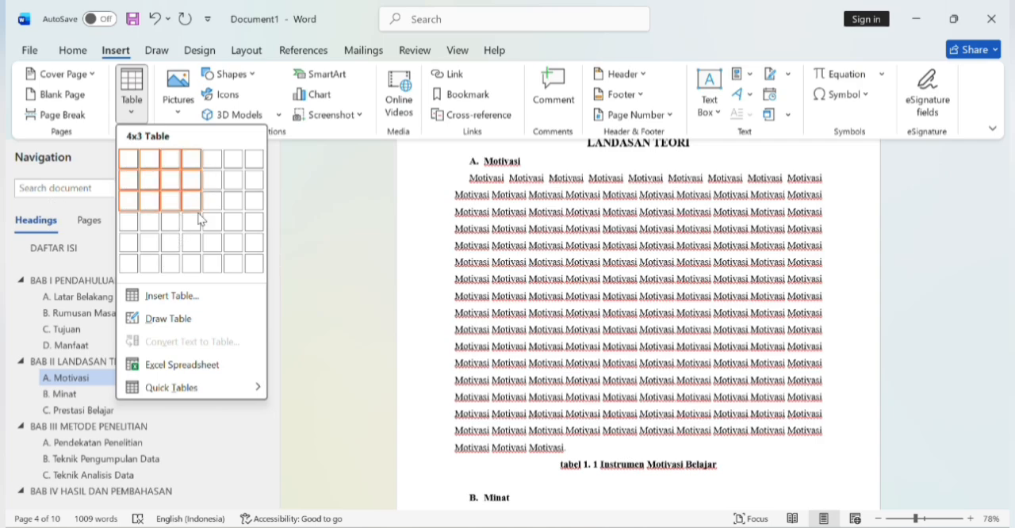
click(173, 256)
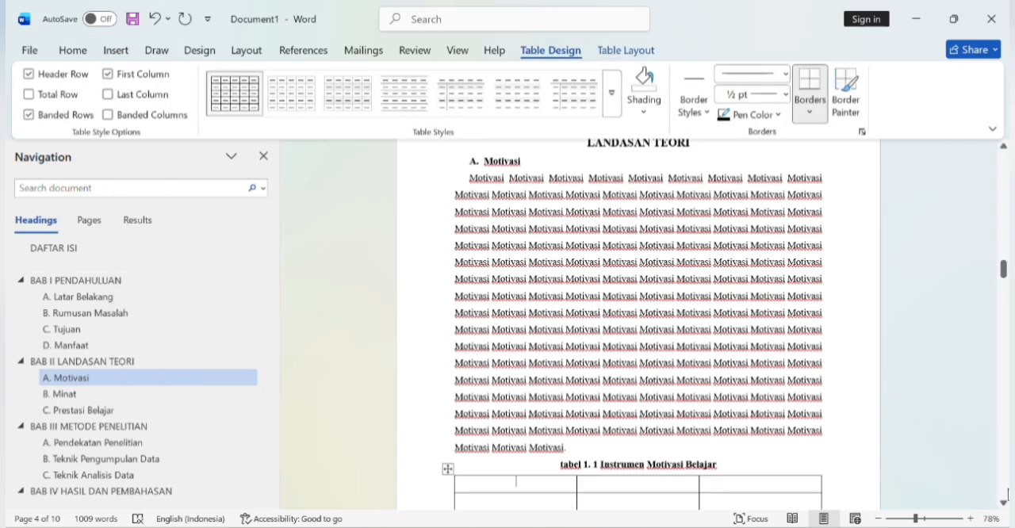
Step: Narrow the first column of the new table to fit a short number heading, widening the second column
scroll(1005, 493, down, 10)
scroll(1007, 495, down, 1)
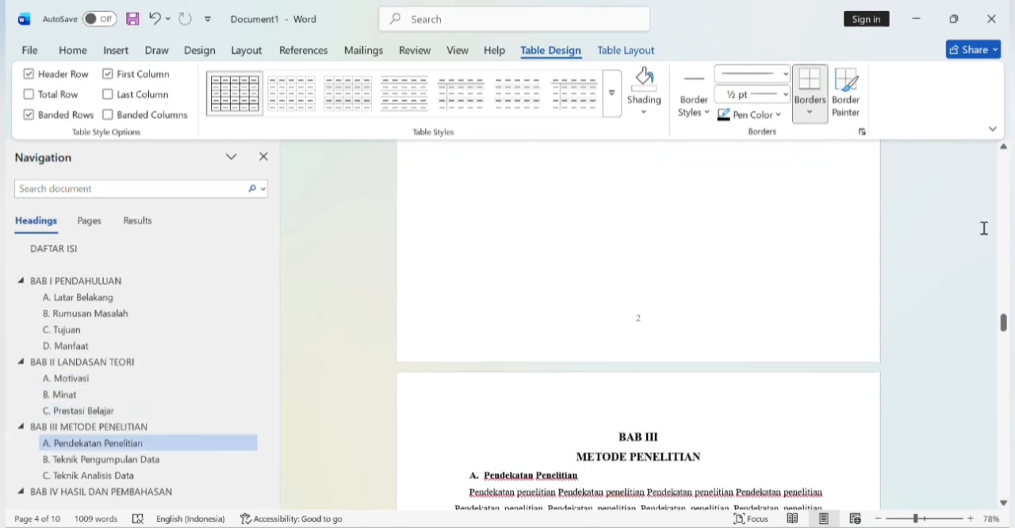
scroll(1001, 154, up, 5)
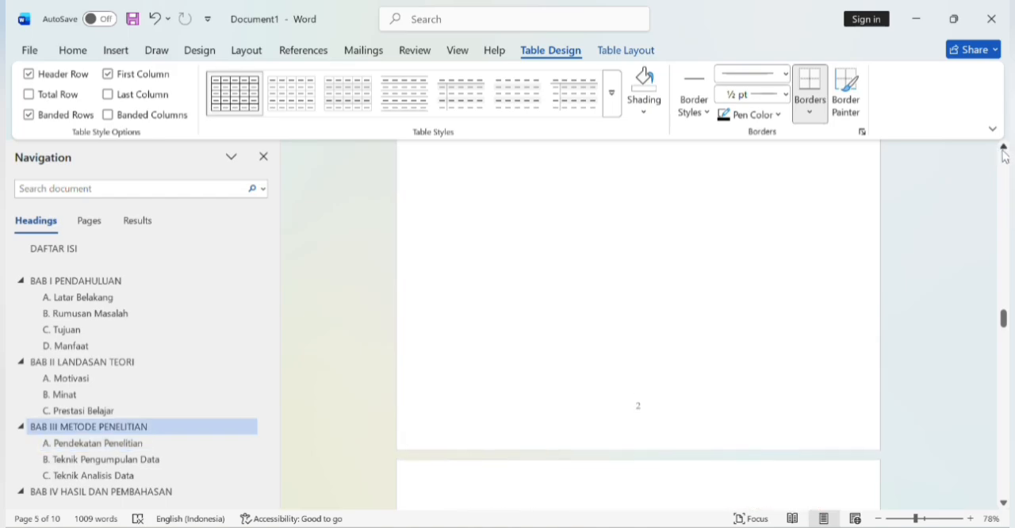
click(1002, 152)
click(1005, 169)
click(1005, 170)
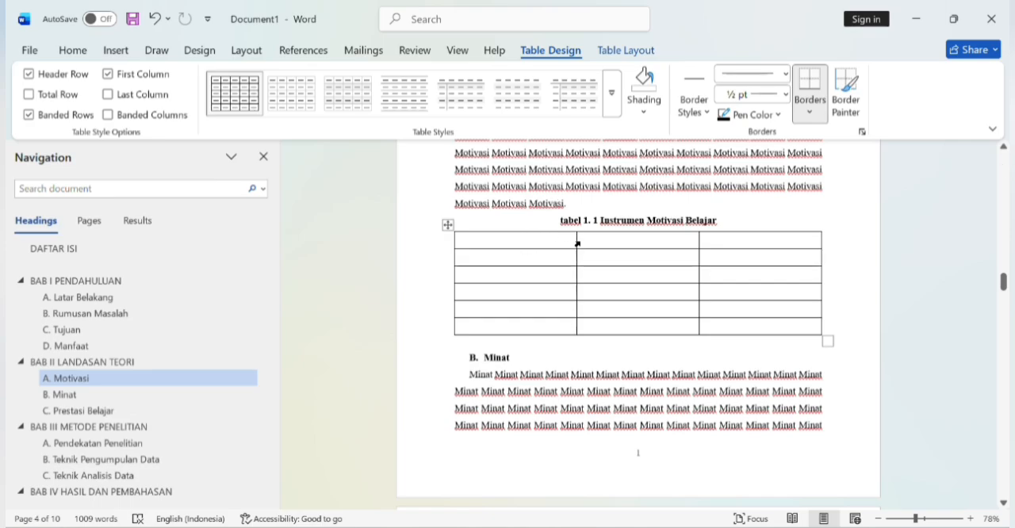
drag(576, 241, 477, 238)
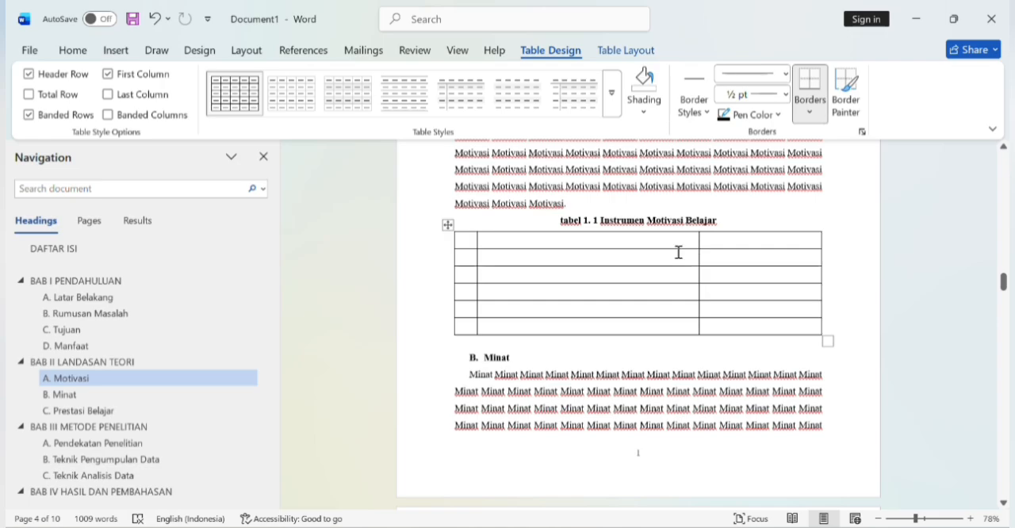
Step: Enter the headings "No" and "Indikator" in the first two cells of the table's top row
click(469, 238)
text(no)
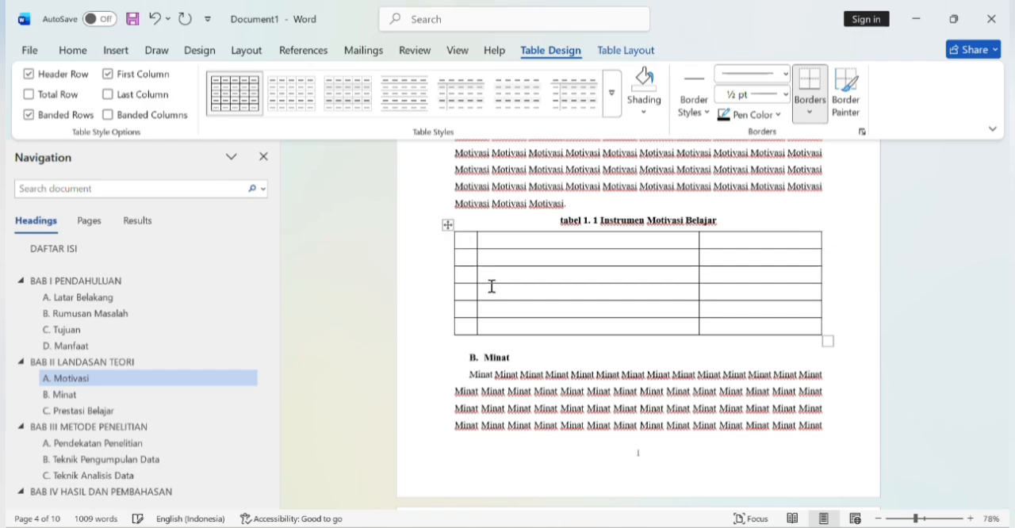
text(No)
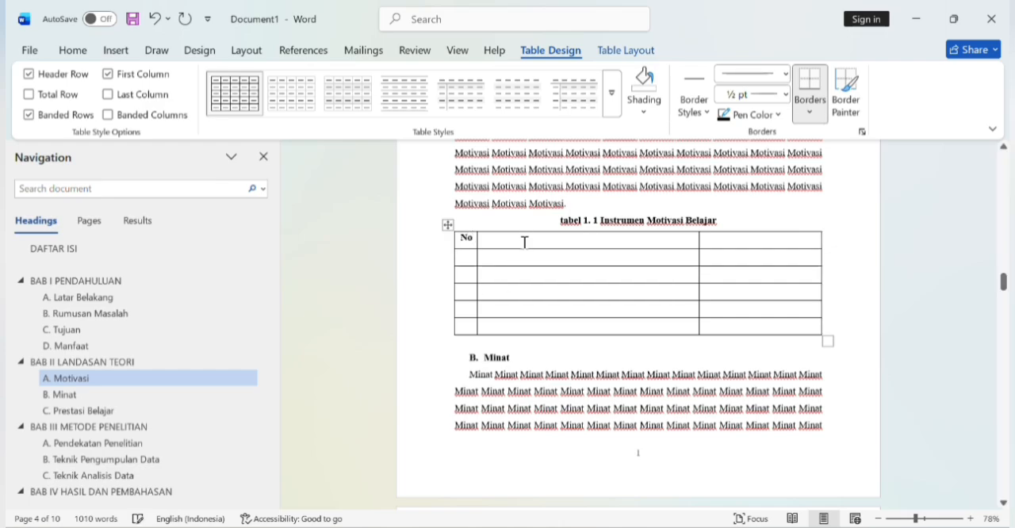
key(Tab)
text(I)
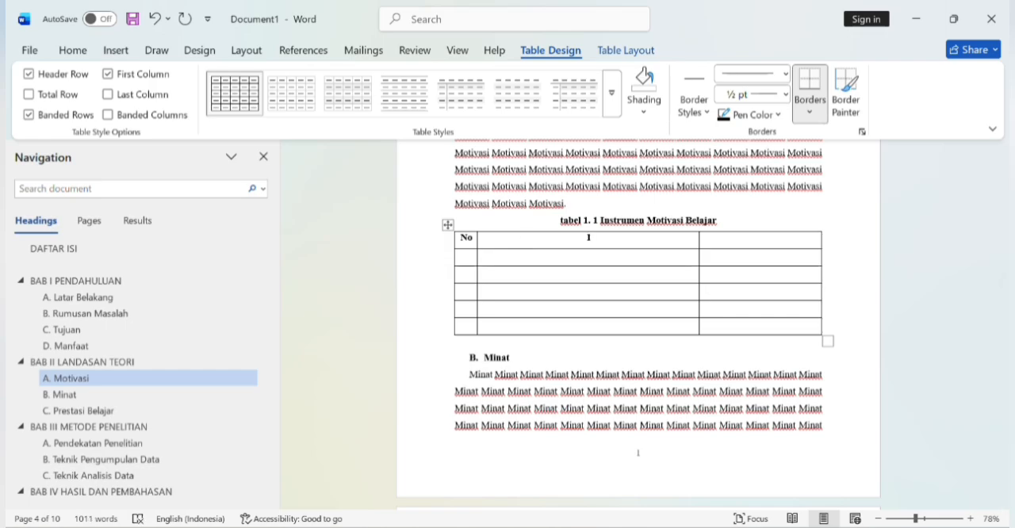
text(ndikatir)
key(BackSpace)
key(BackSpace)
text(or)
Step: Enter "jumlah" as the heading of the table's third column
text(jum)
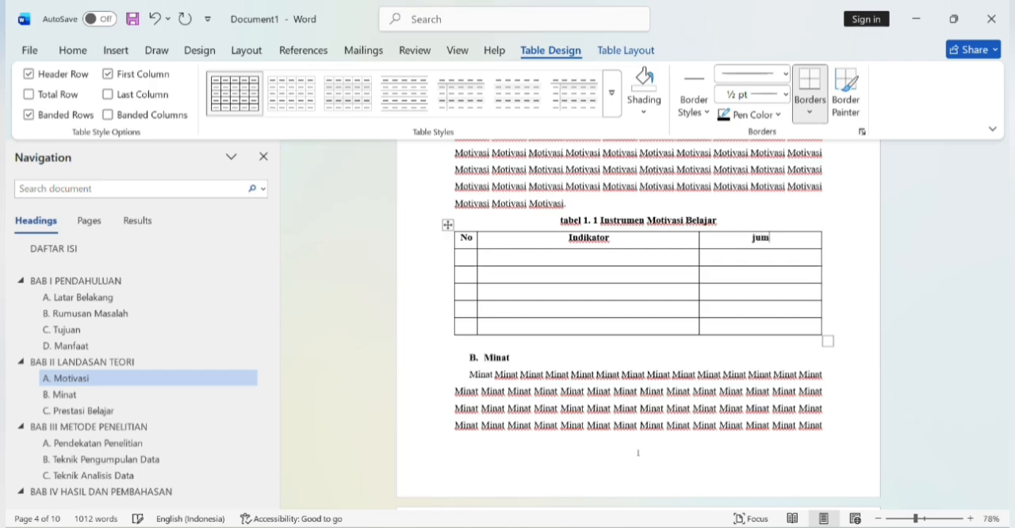
text(lah)
key(BackSpace)
key(BackSpace)
text(AH)
key(BackSpace)
key(BackSpace)
text(ah)
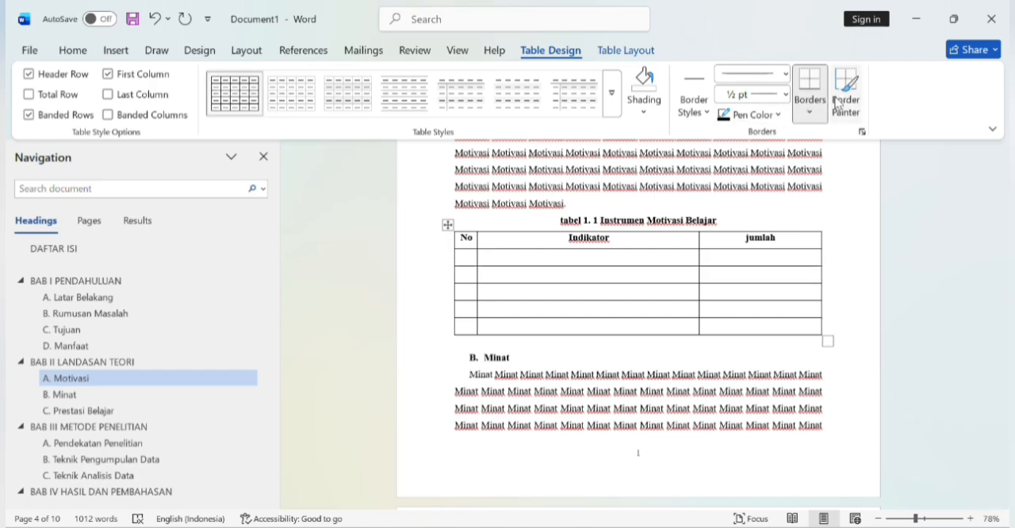
Step: Narrow the table's third column to about half its width and select the whole table
click(107, 52)
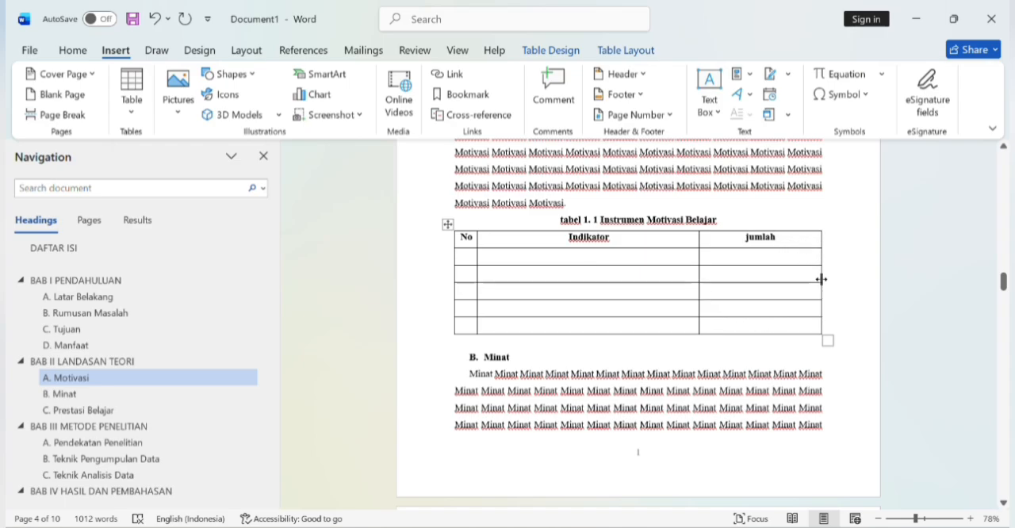
drag(821, 279, 752, 275)
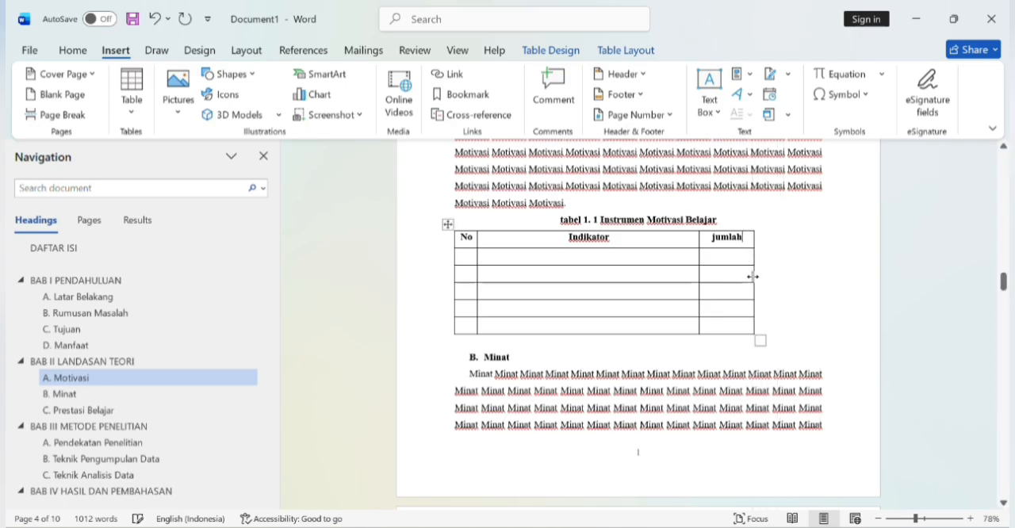
click(759, 340)
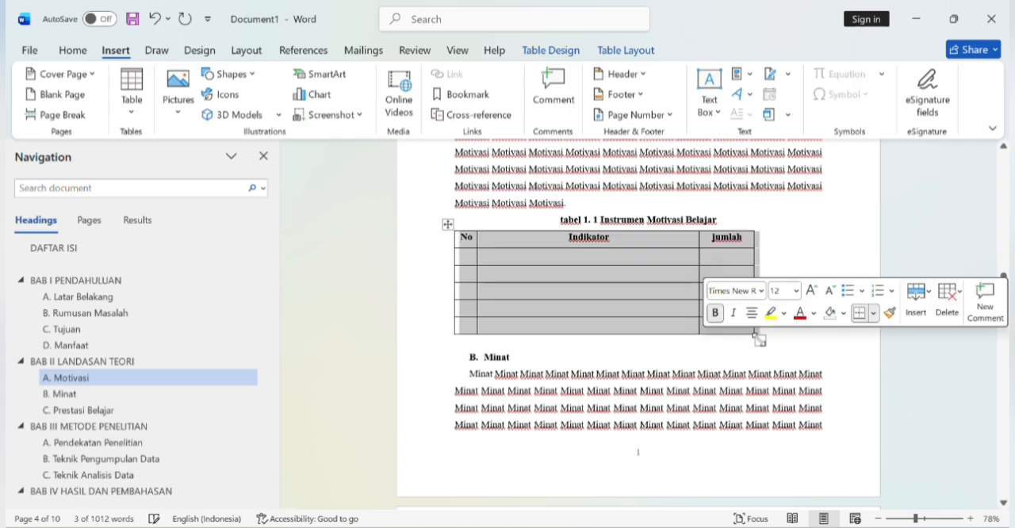
click(931, 297)
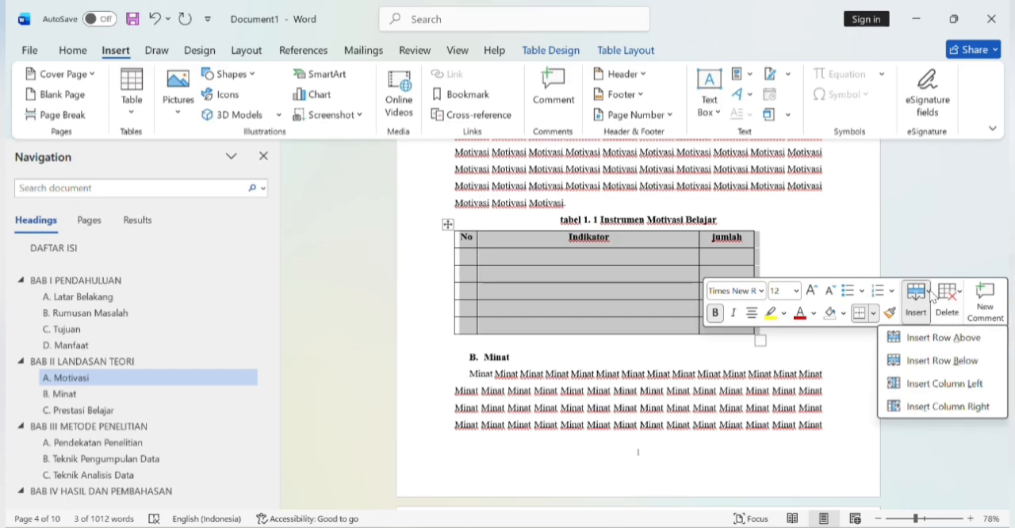
click(931, 407)
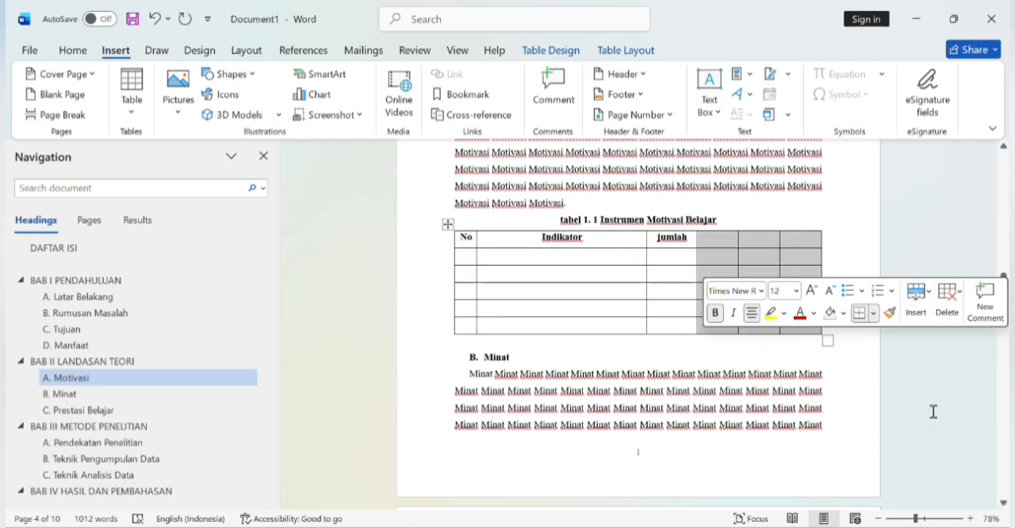
click(867, 213)
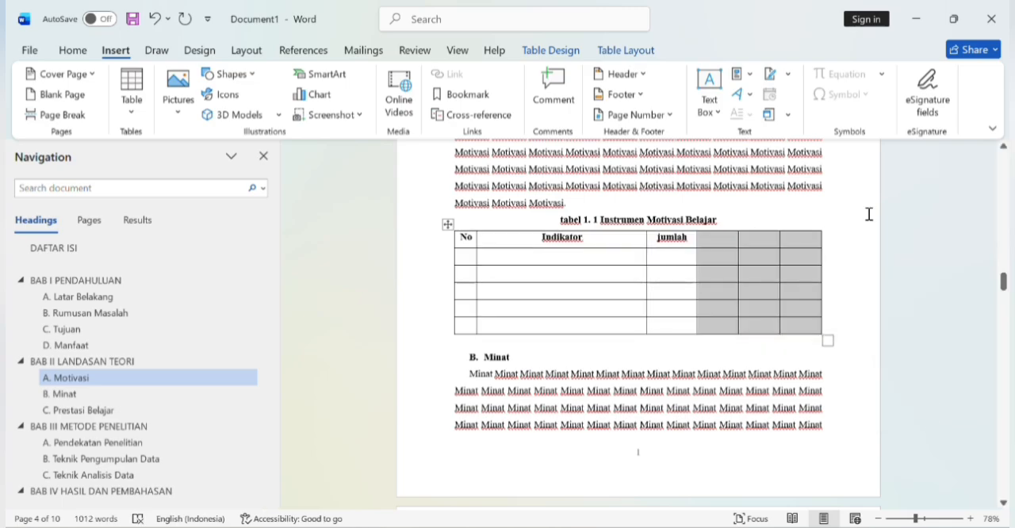
drag(721, 204, 754, 233)
click(770, 211)
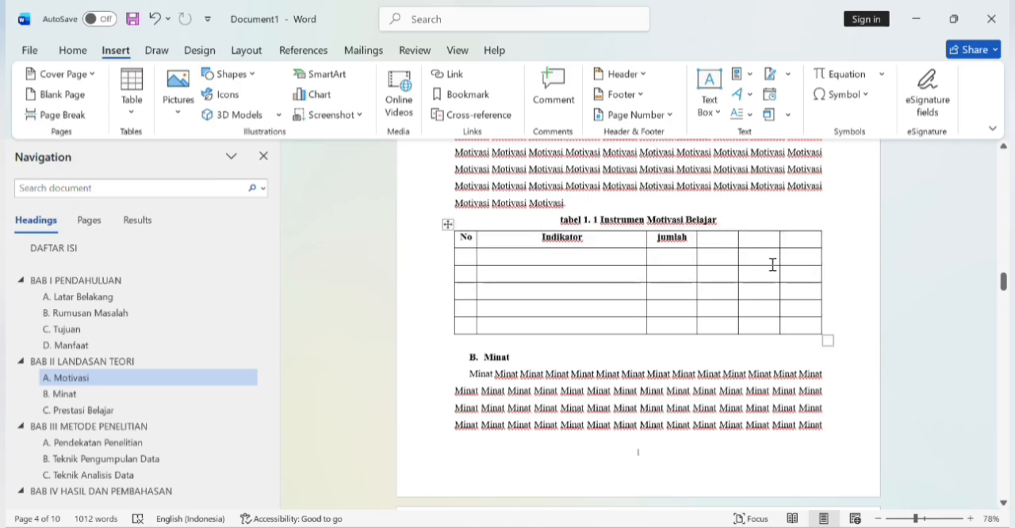
click(769, 237)
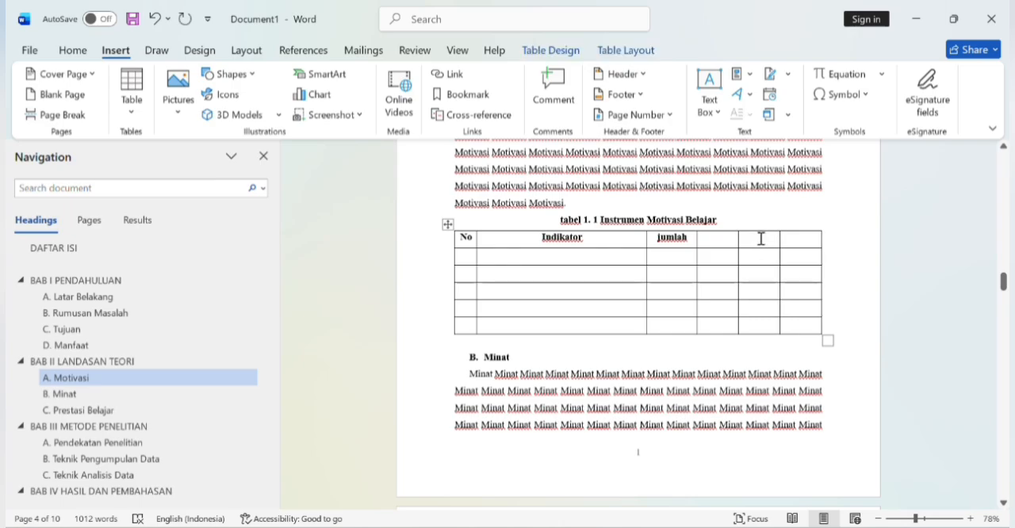
mouse_move(750, 226)
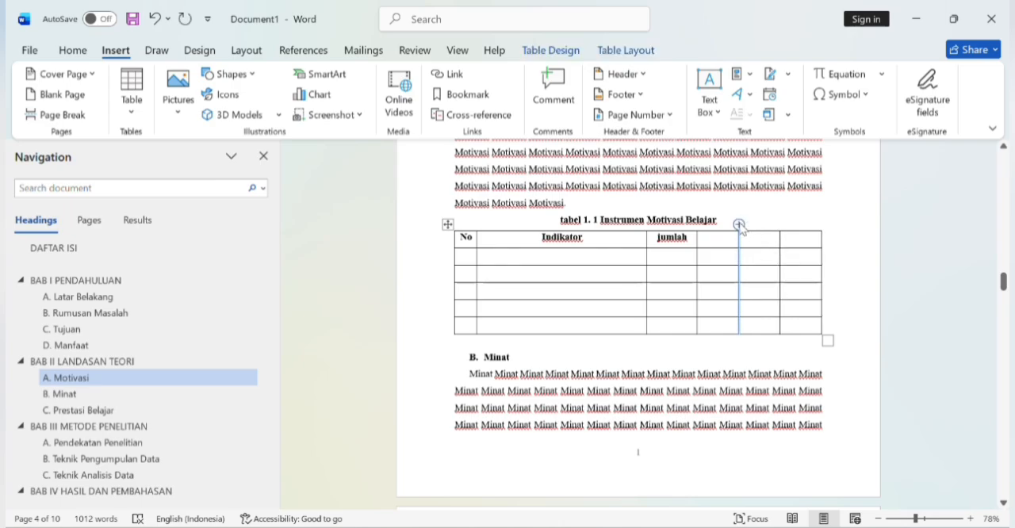
click(739, 225)
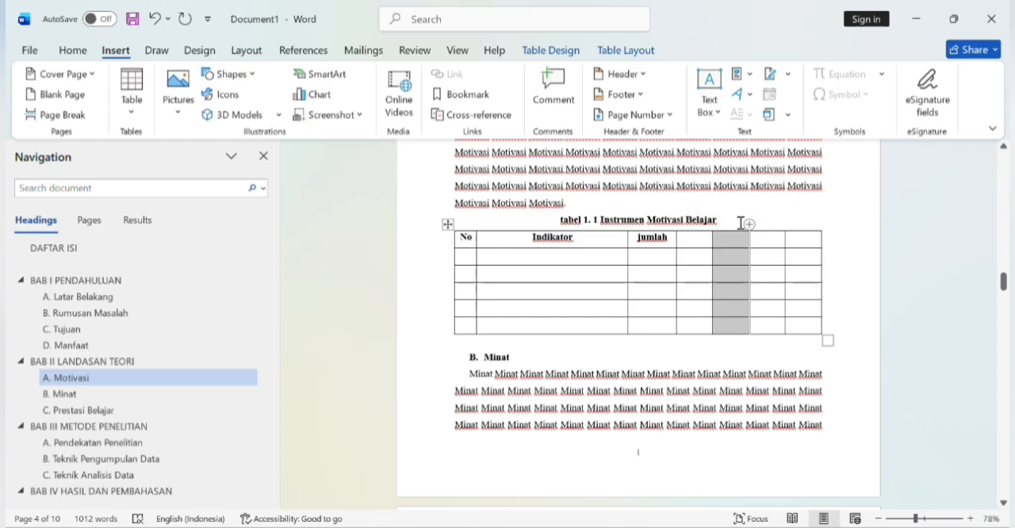
key(ctrl+z)
key(ctrl+z)
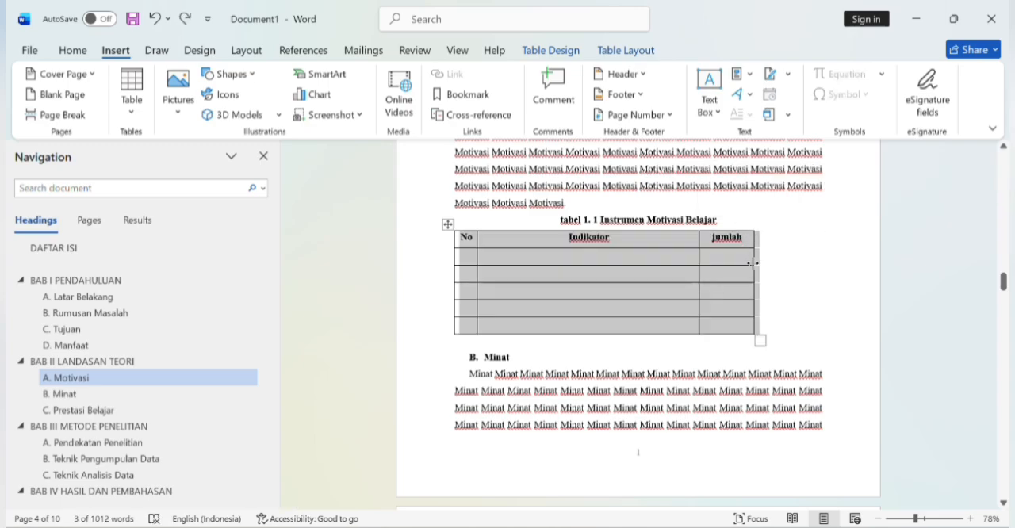
Step: Insert a fourth column after the "jumlah" column of the Instrumen Motivasi Belajar table
click(767, 220)
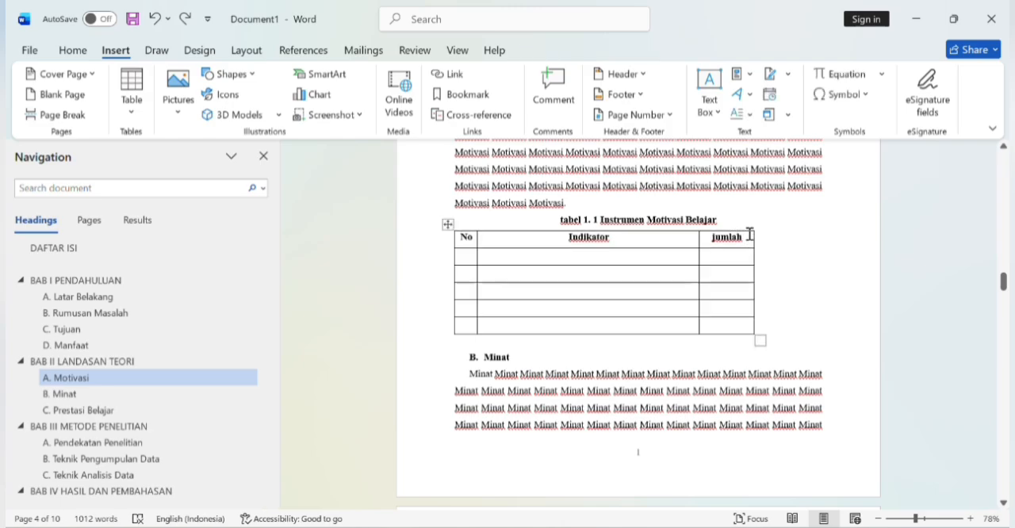
click(754, 225)
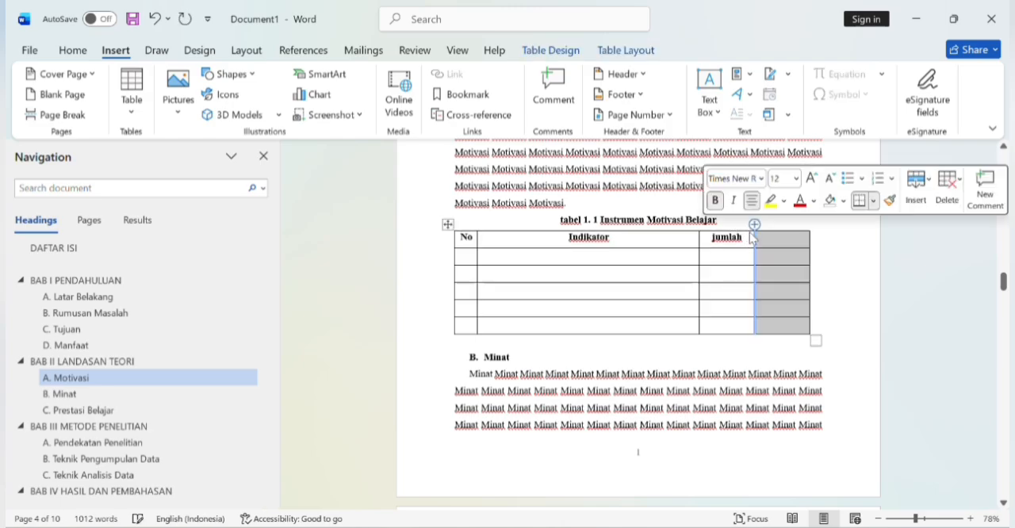
click(784, 240)
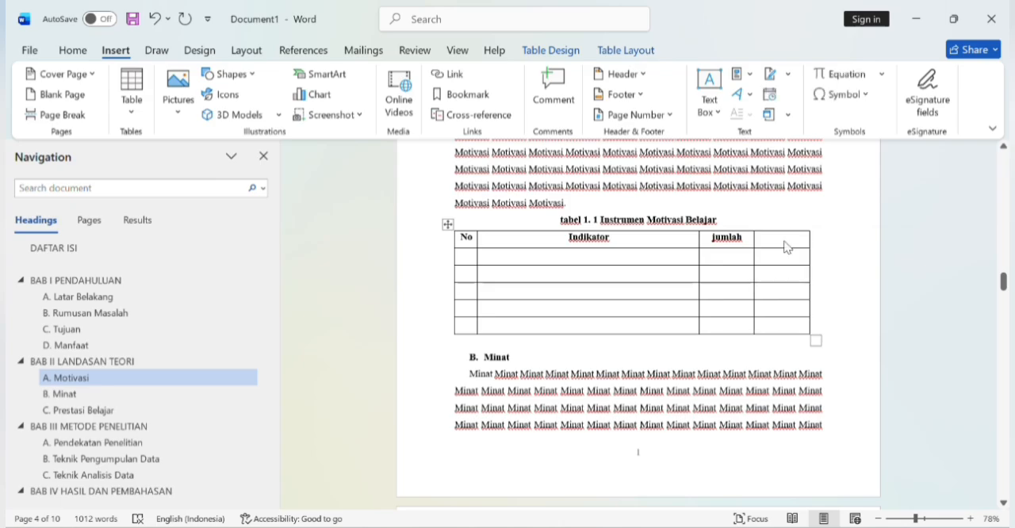
Step: Replace the third column's heading with "No. item" and enter "Jumlah" as the fourth column's heading
click(740, 236)
key(BackSpace)
key(BackSpace)
key(BackSpace)
key(BackSpace)
key(BackSpace)
key(BackSpace)
text(m)
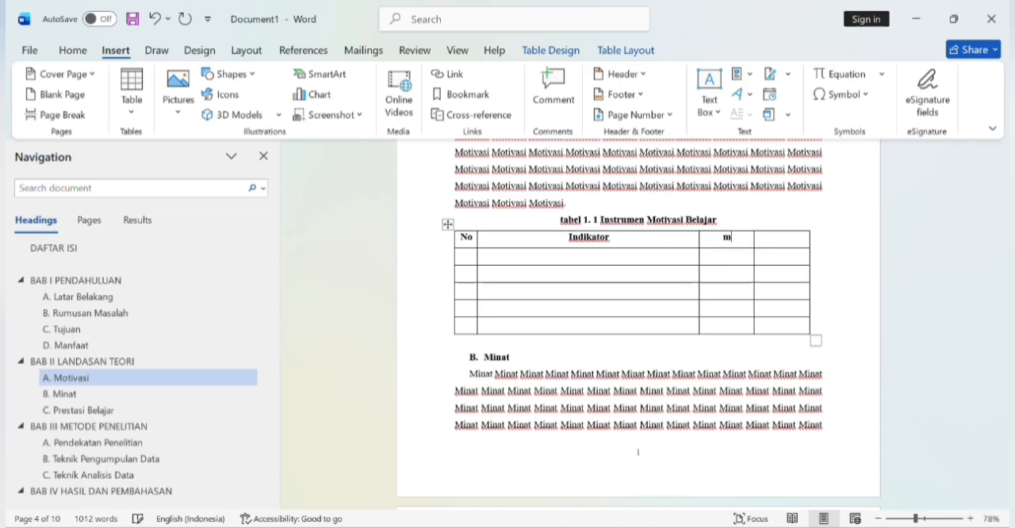
text(pNo. item)
click(777, 241)
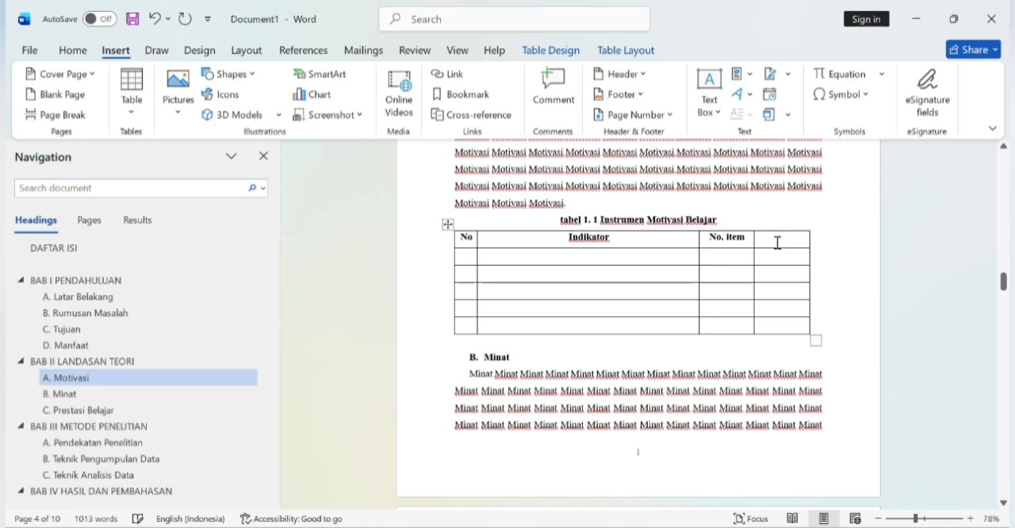
text(Jumlah)
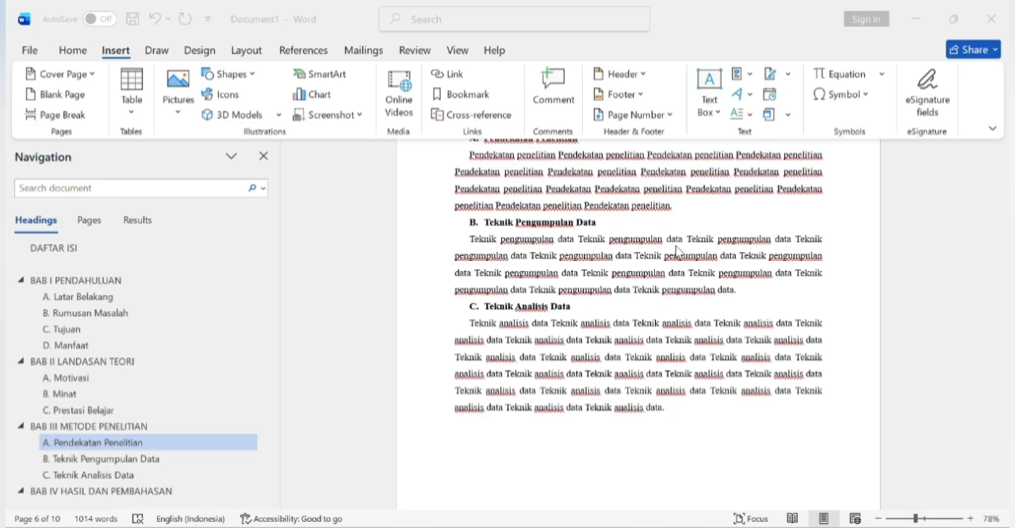
Step: Insert a numbered caption with the label "gambar" on a new line after the Pendekatan Penelitian paragraph
click(693, 206)
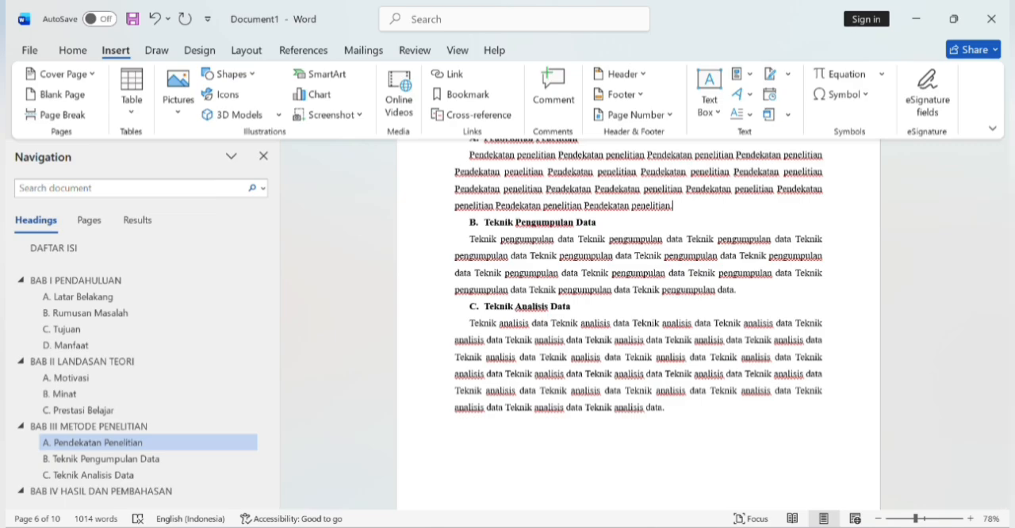
key(Return)
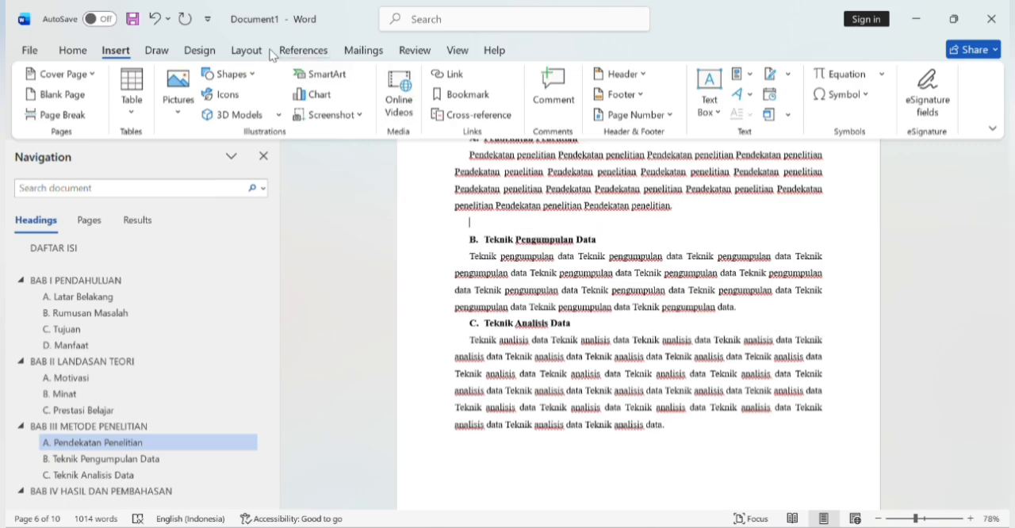
click(261, 50)
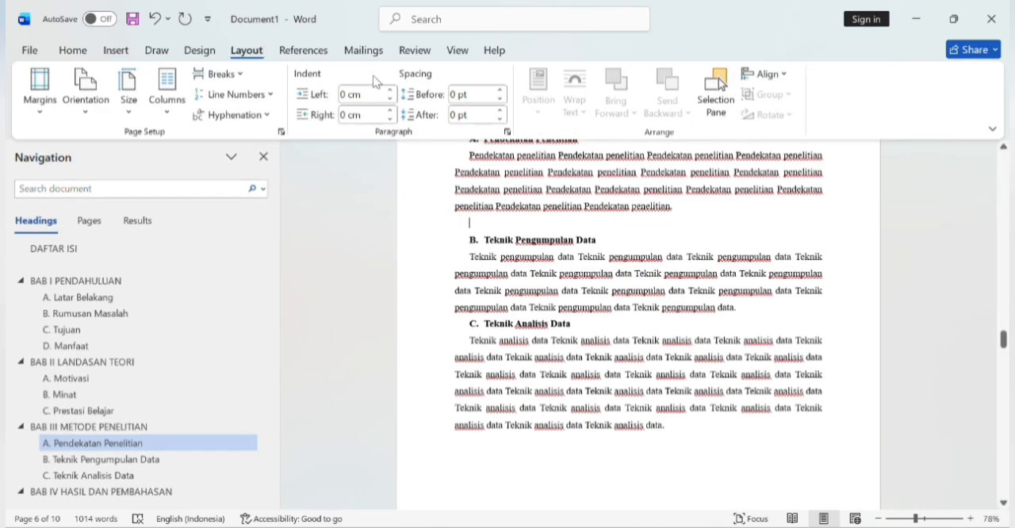
click(310, 54)
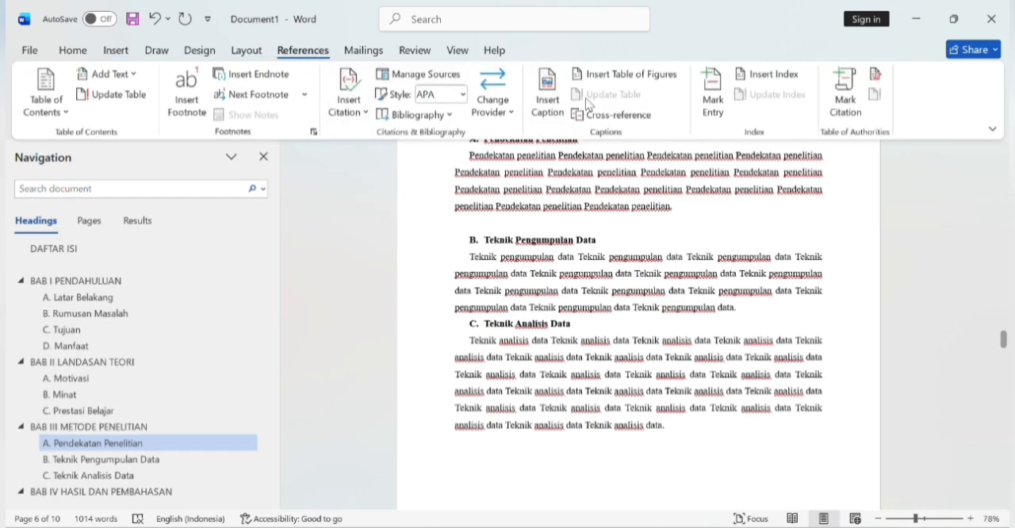
click(555, 84)
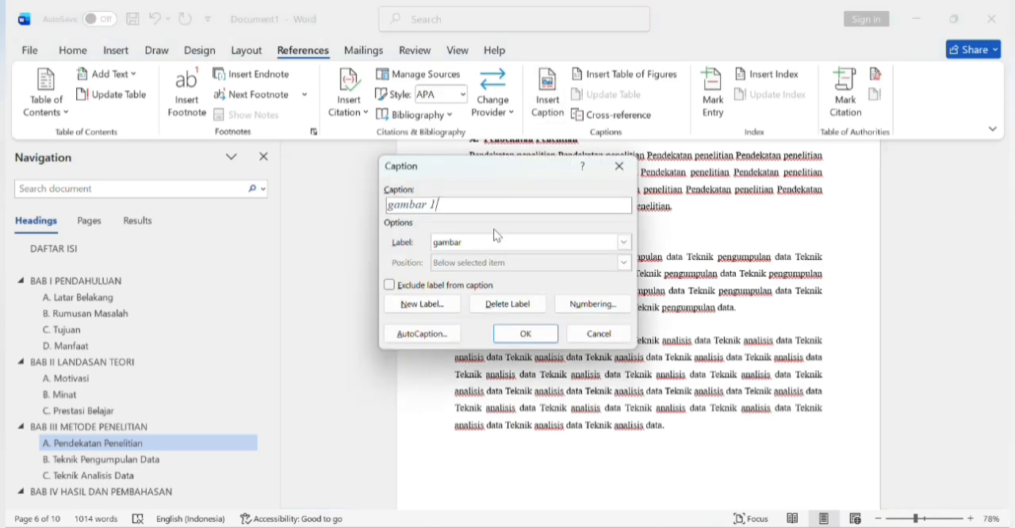
click(431, 302)
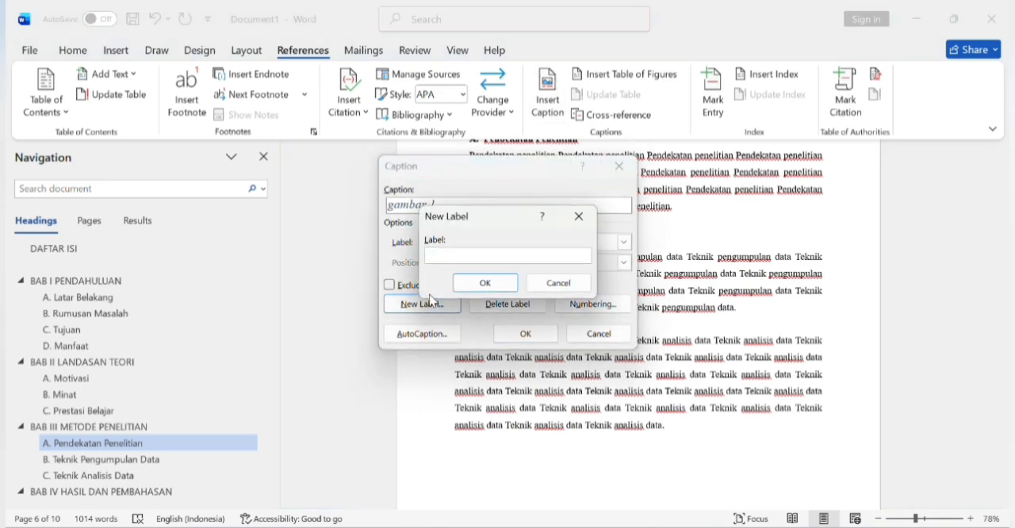
click(506, 282)
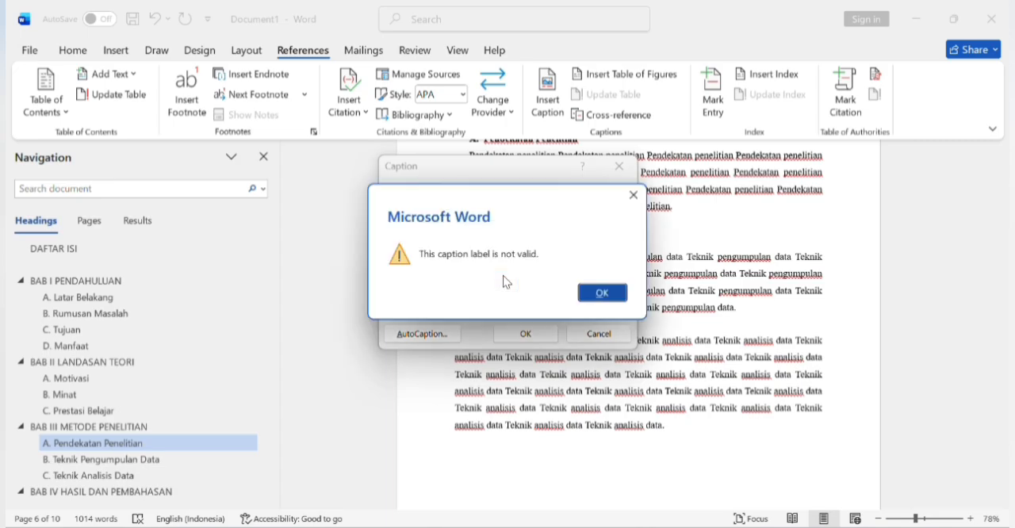
click(589, 301)
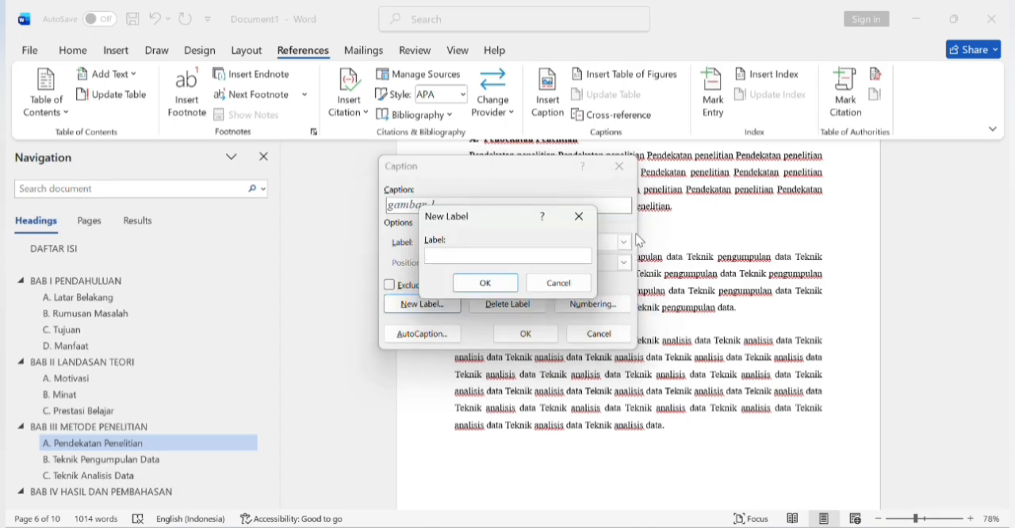
click(561, 288)
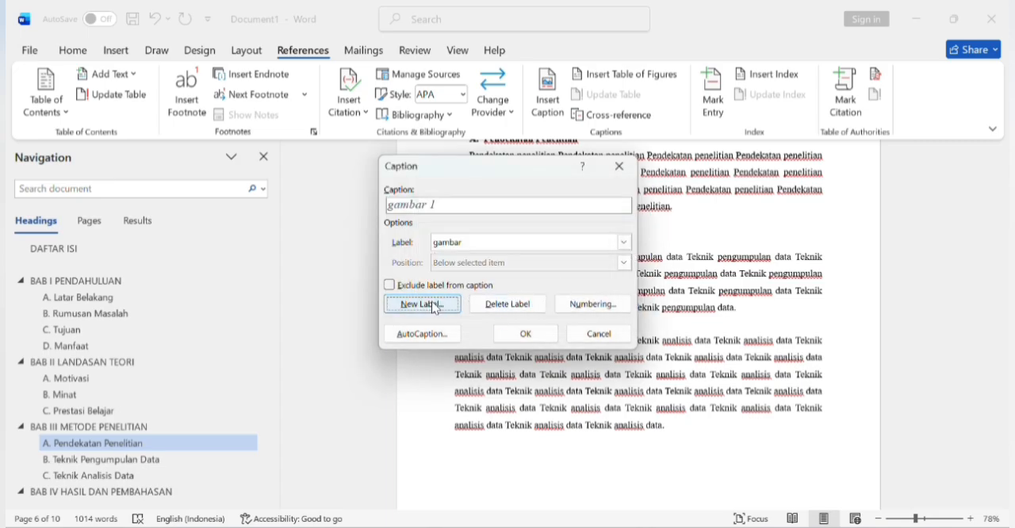
click(520, 333)
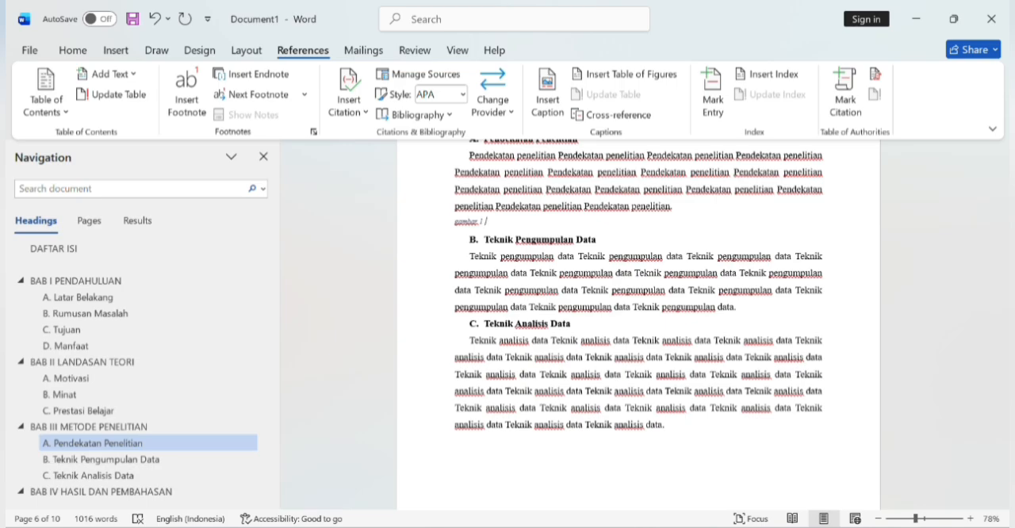
text(m)
text(inut)
key(BackSpace)
key(BackSpace)
key(BackSpace)
key(BackSpace)
key(BackSpace)
key(BackSpace)
text(per)
text(badaan mi)
text(nat)
text( Dan )
text(ba)
text(kat.)
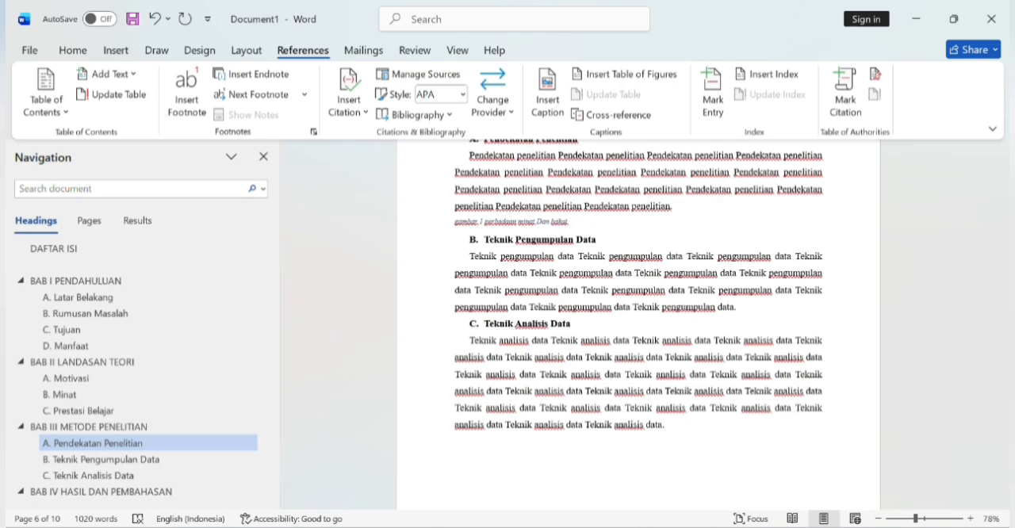
key(BackSpace)
key(BackSpace)
key(BackSpace)
key(BackSpace)
key(BackSpace)
key(BackSpace)
key(BackSpace)
key(BackSpace)
key(BackSpace)
key(BackSpace)
key(BackSpace)
key(BackSpace)
key(BackSpace)
key(BackSpace)
key(BackSpace)
key(BackSpace)
key(BackSpace)
key(BackSpace)
key(BackSpace)
key(BackSpace)
key(BackSpace)
key(BackSpace)
key(BackSpace)
key(BackSpace)
key(BackSpace)
key(BackSpace)
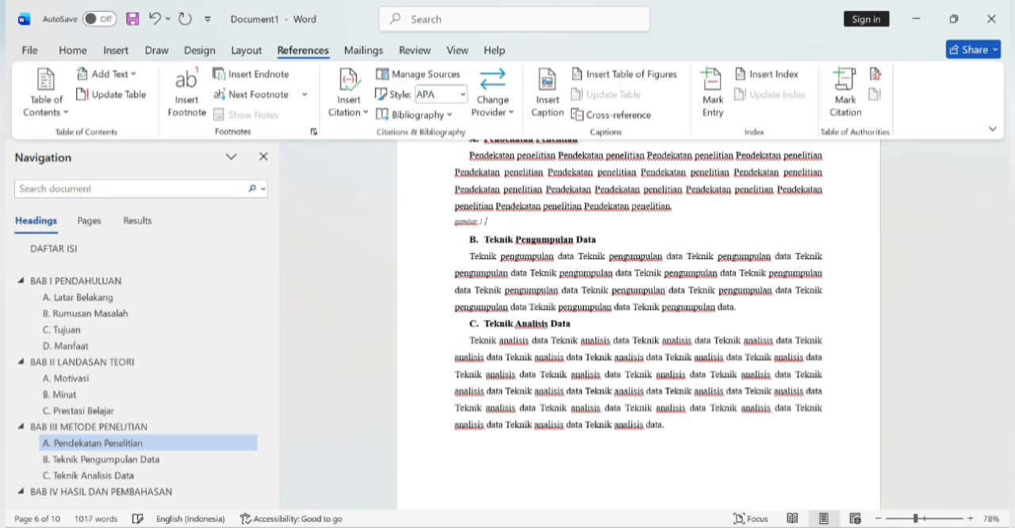
Step: Enter "Perbedaan Minat dan Bakat" as the title after the figure caption's number
text(Perbedaan)
text(Minat D dan Bakat)
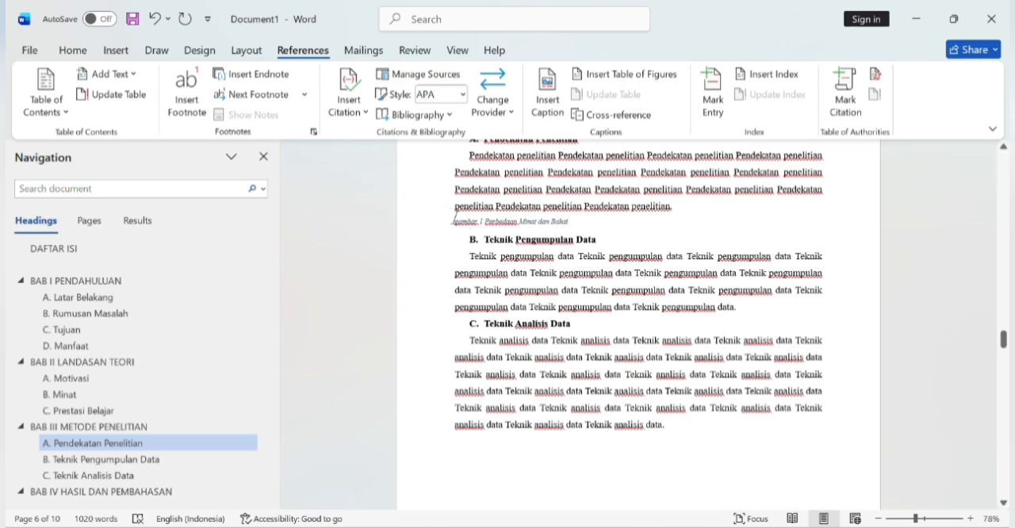
Step: Apply the Normal style to the whole figure caption, center it and make it bold
drag(456, 219, 567, 220)
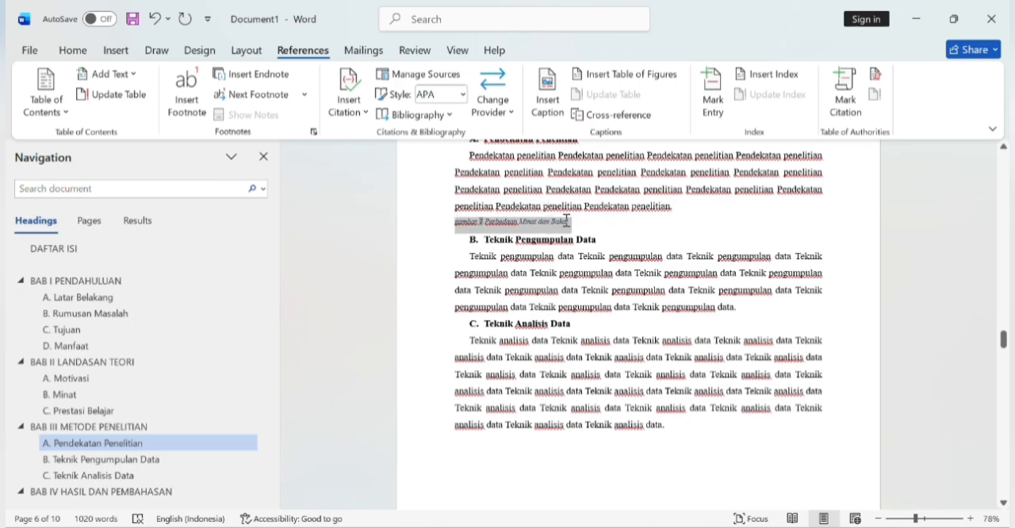
drag(566, 220, 585, 191)
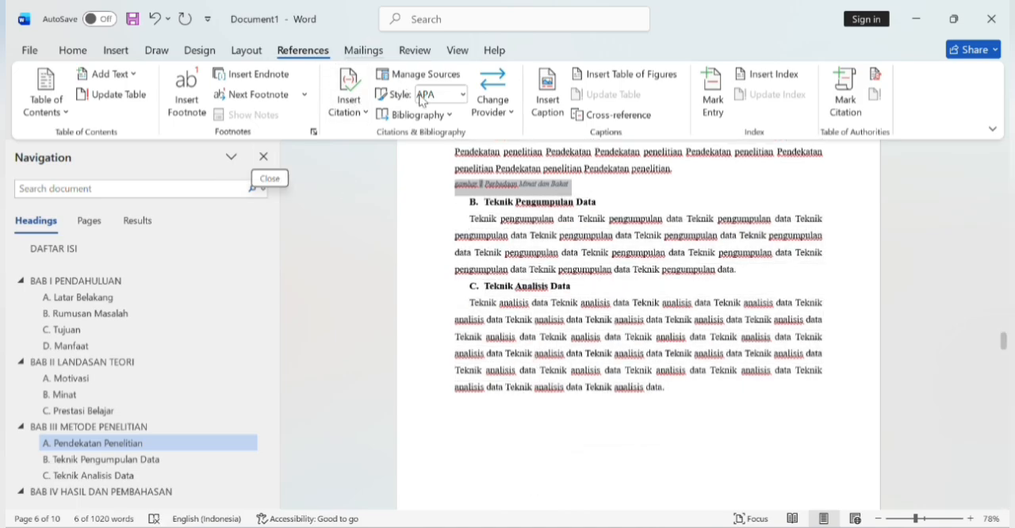
click(73, 51)
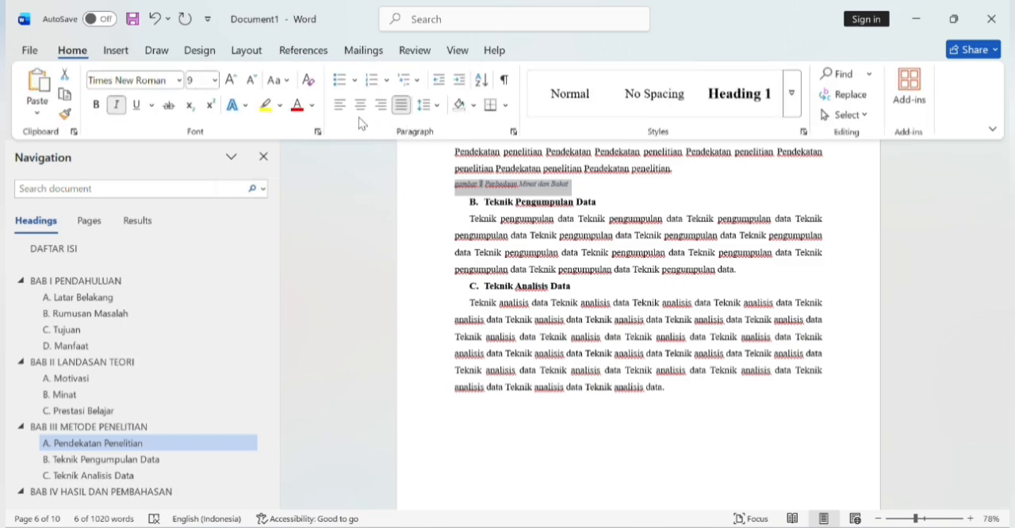
click(568, 108)
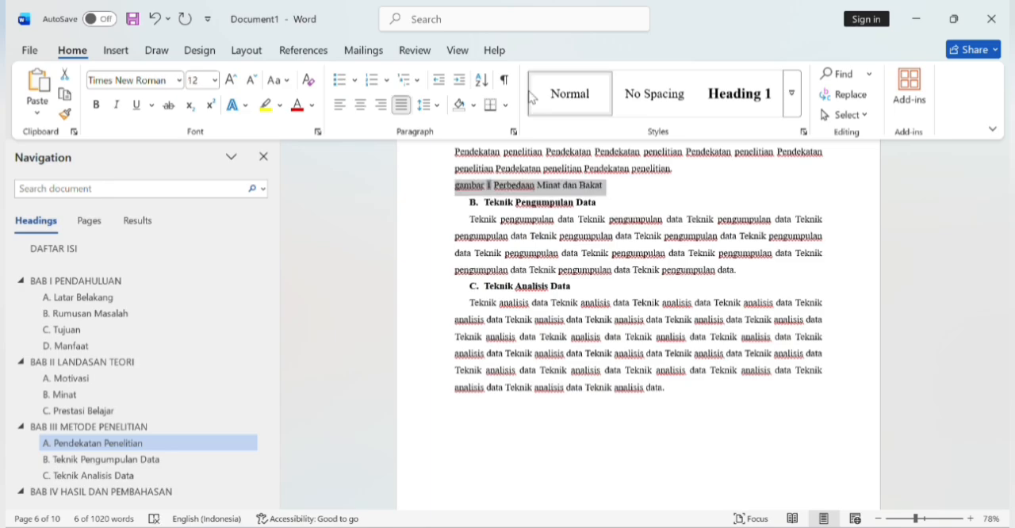
click(361, 105)
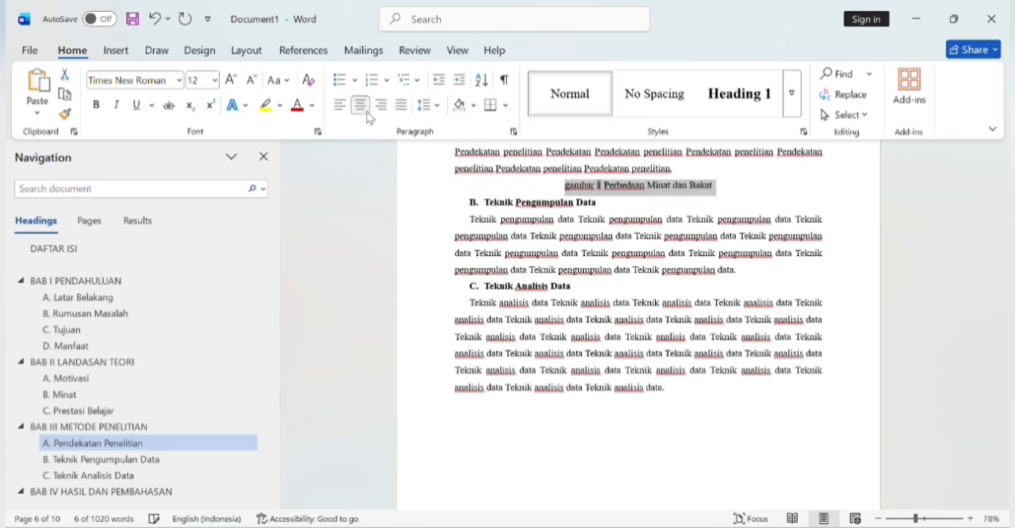
click(96, 111)
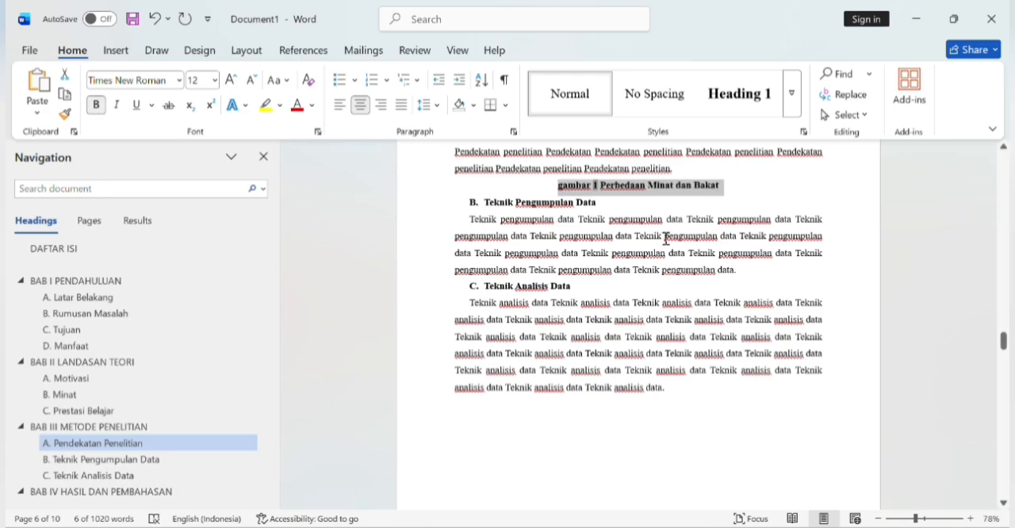
Step: Insert the Tes-Minat-Bakat-dan-Konseling-Penjurusan picture from the Downloads folder on a new line below the "gambar 1" caption
click(721, 187)
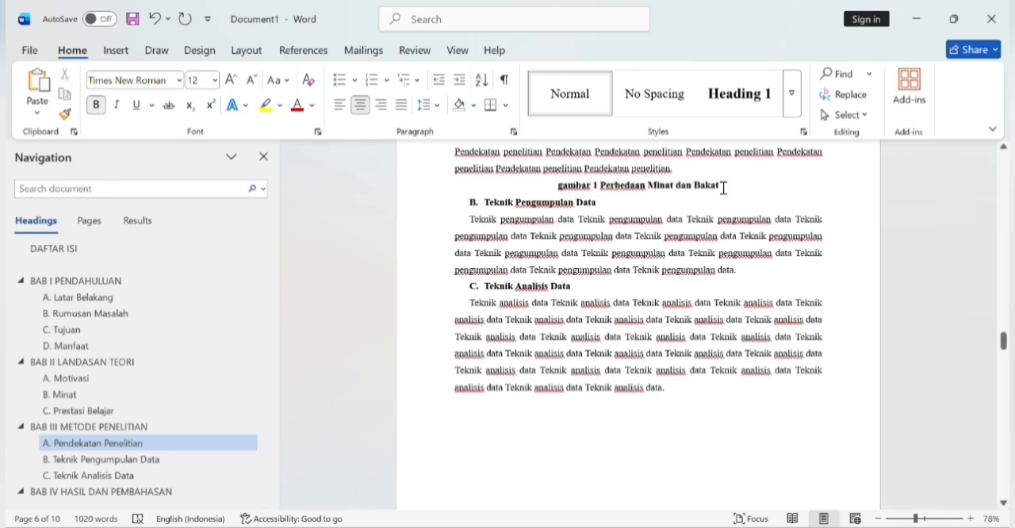
key(Return)
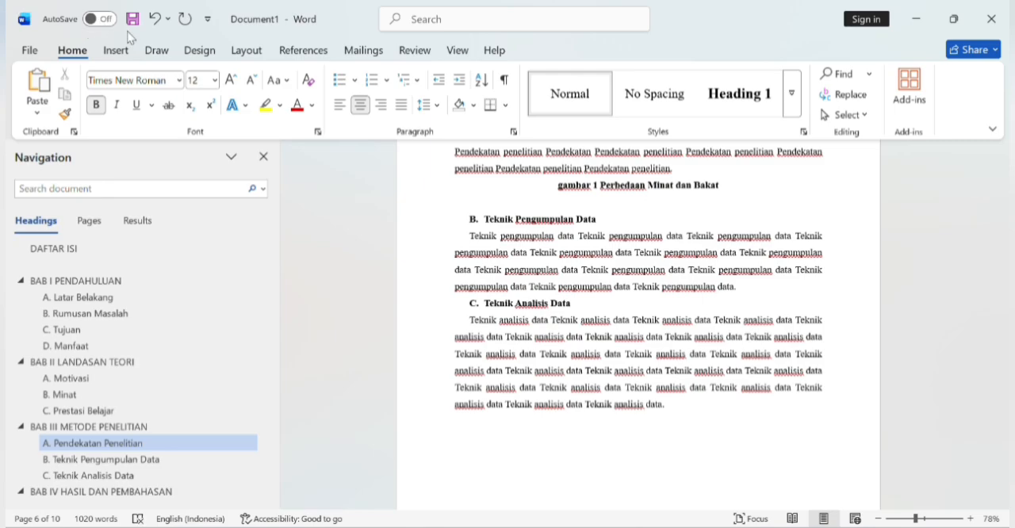
click(128, 51)
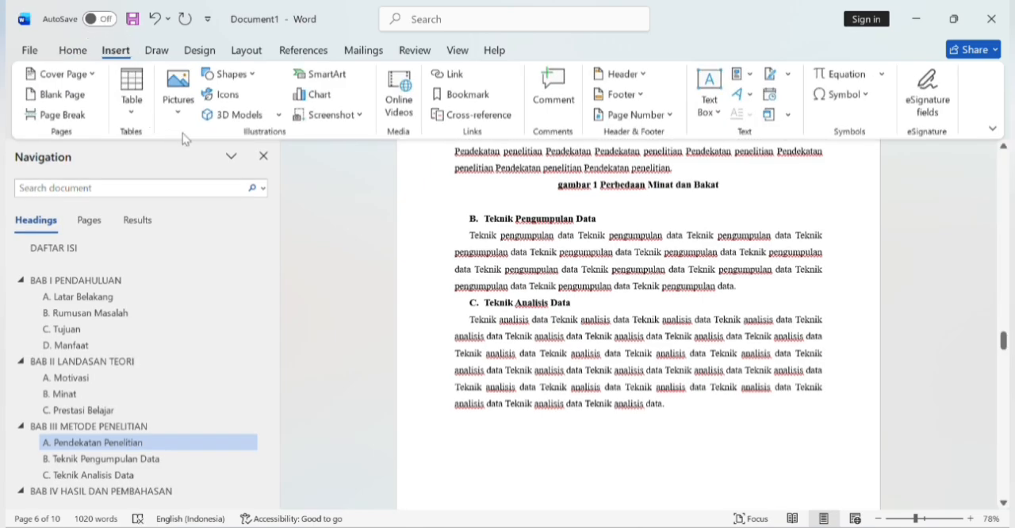
click(178, 121)
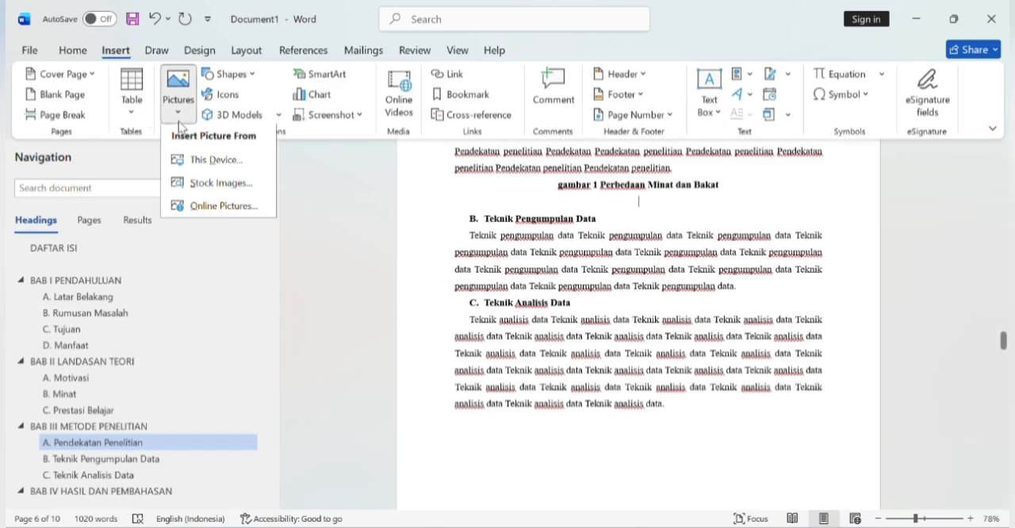
click(215, 162)
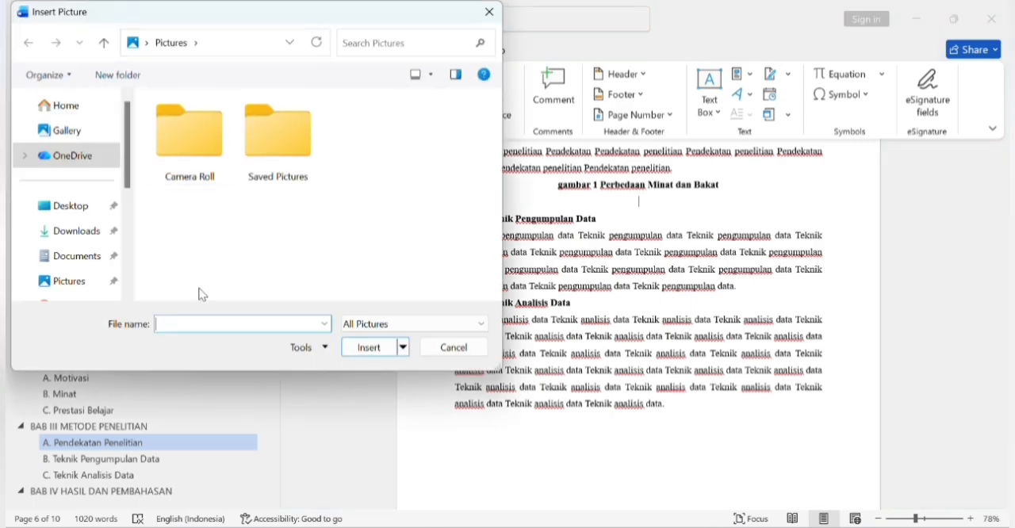
click(77, 231)
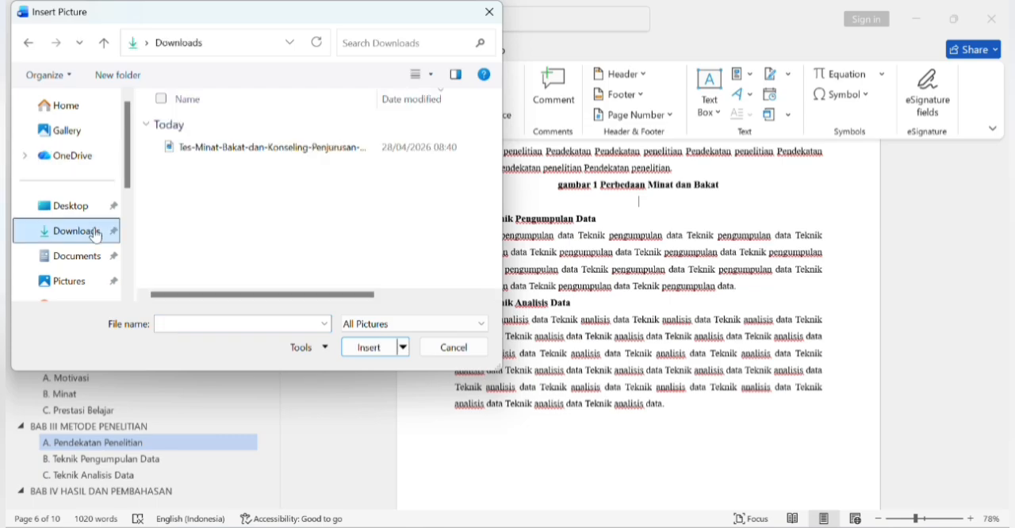
click(278, 148)
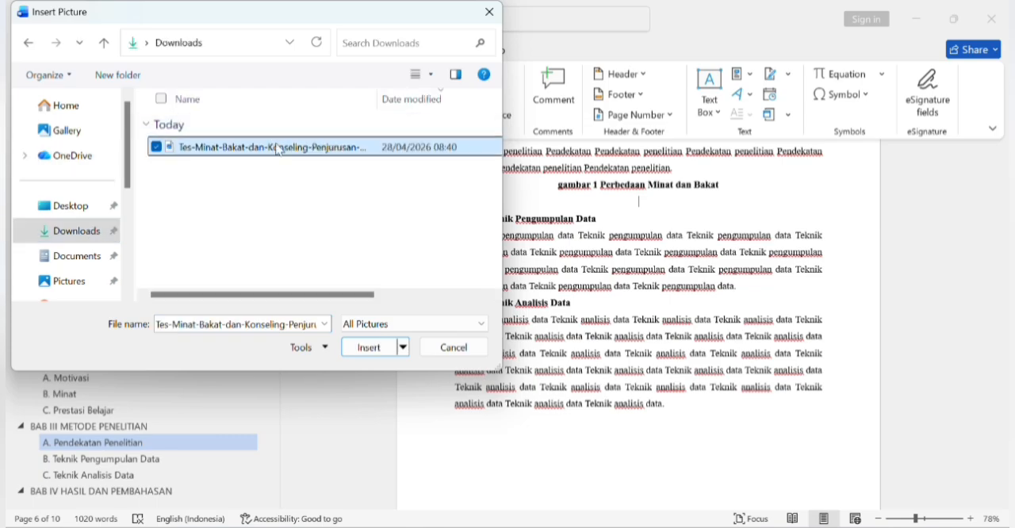
click(353, 348)
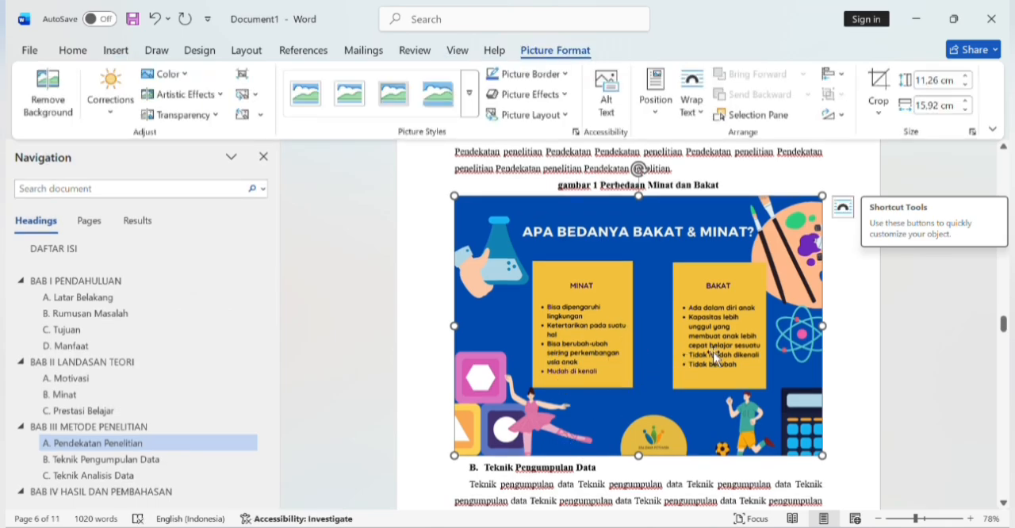
click(859, 392)
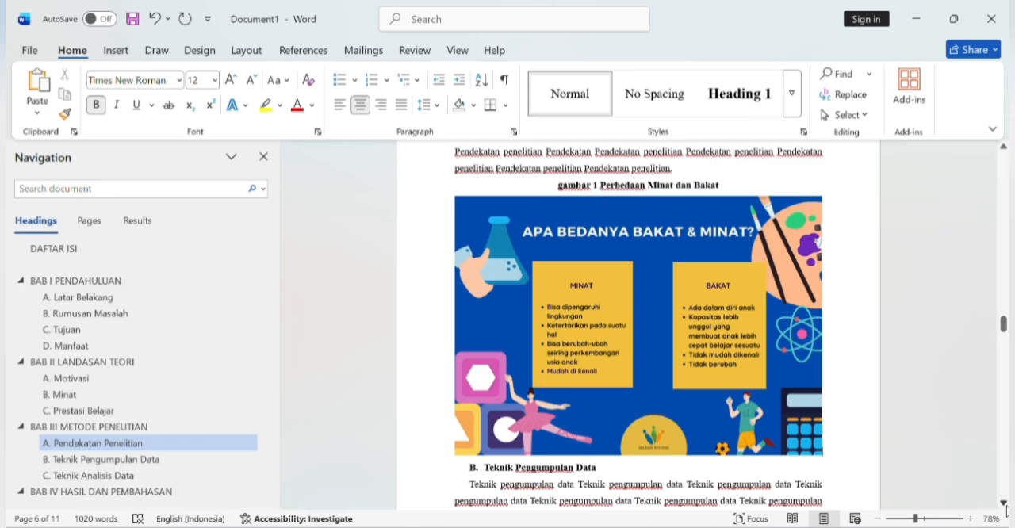
Step: Insert a break before the BAB I heading to add a blank page after the table of contents
scroll(1006, 511, down, 1)
scroll(1006, 510, down, 4)
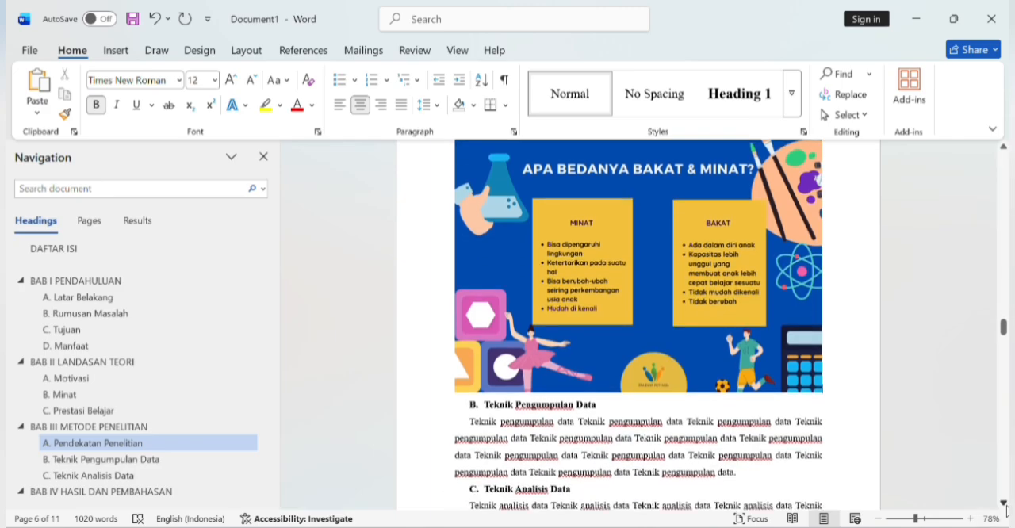
scroll(1006, 511, down, 4)
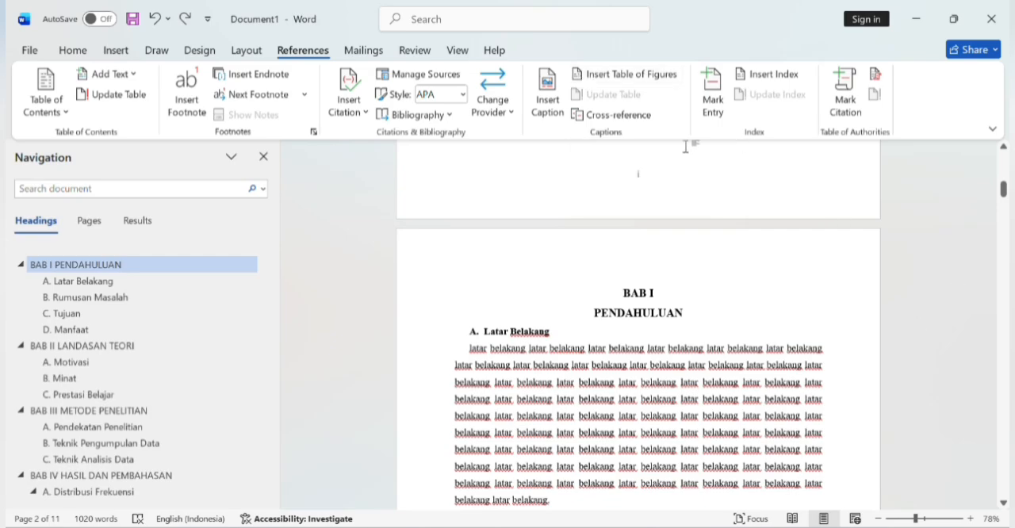
click(255, 52)
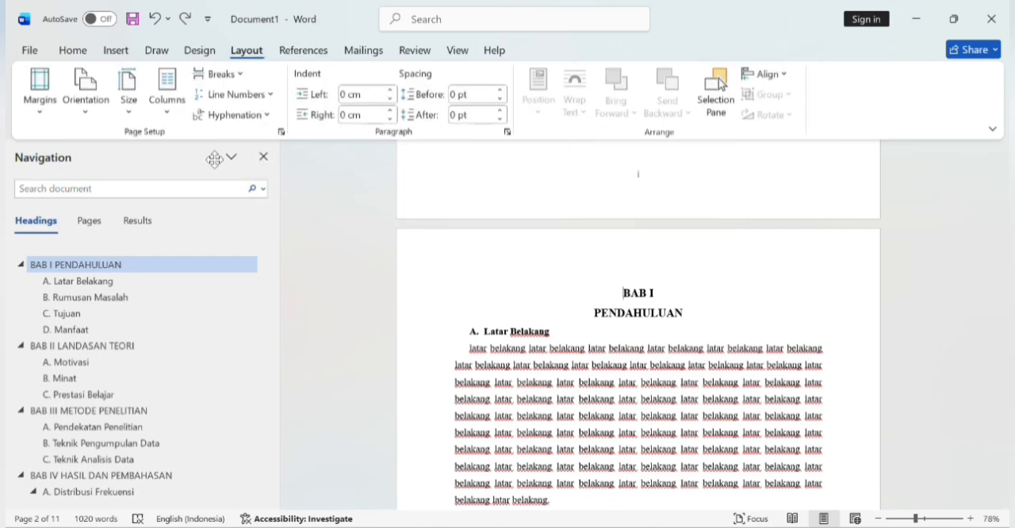
click(245, 76)
click(309, 138)
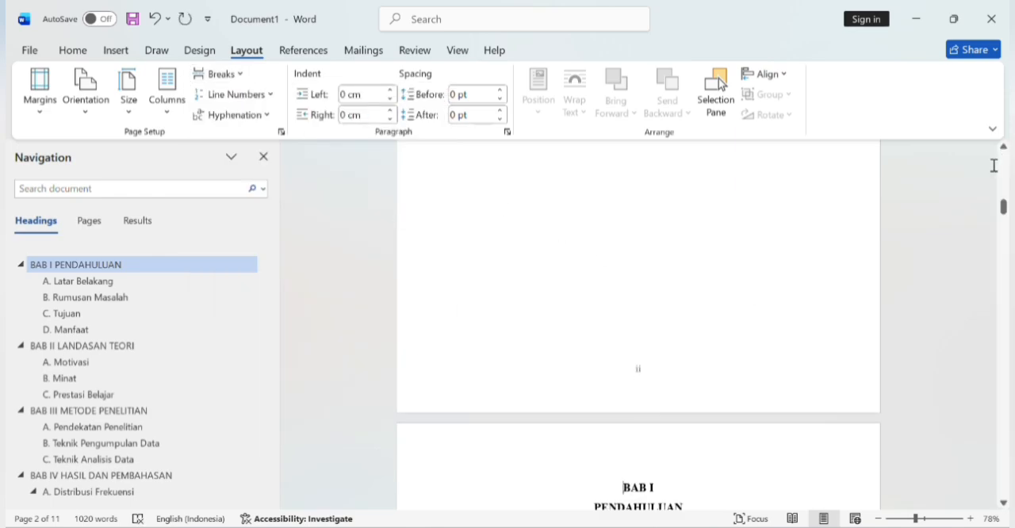
Step: Enter the heading "DAFTAR TABEL" on the blank page before BAB I and start a new line below it
scroll(1004, 174, up, 10)
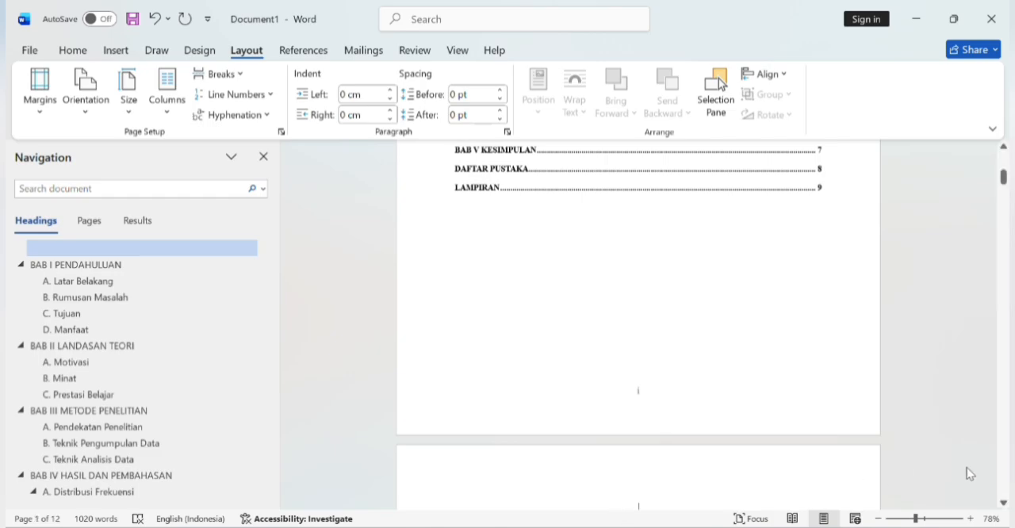
scroll(967, 468, down, 5)
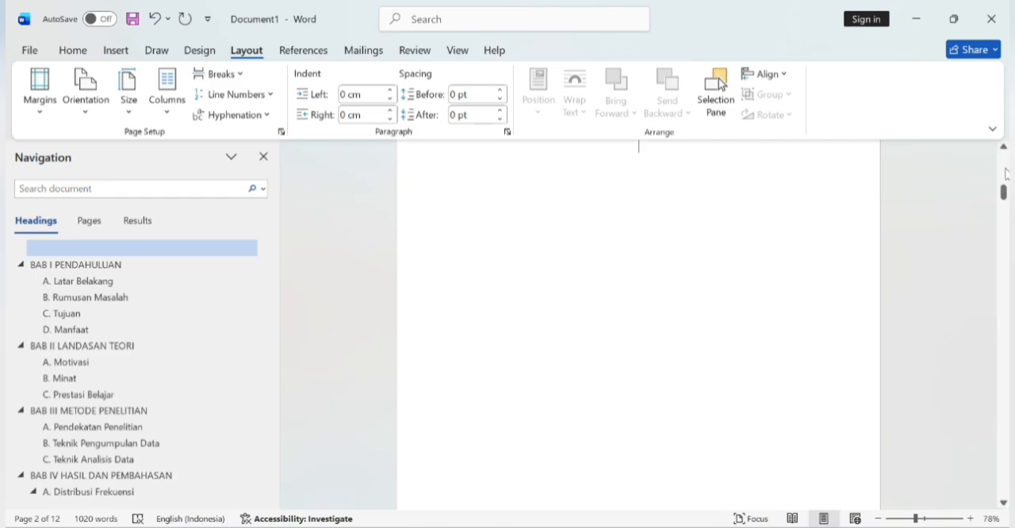
scroll(1006, 173, up, 3)
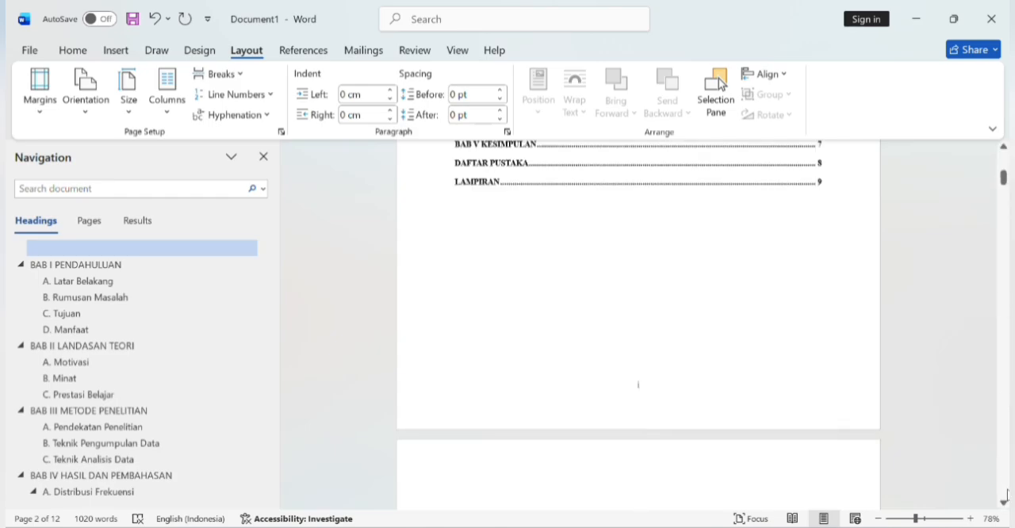
scroll(1004, 505, down, 2)
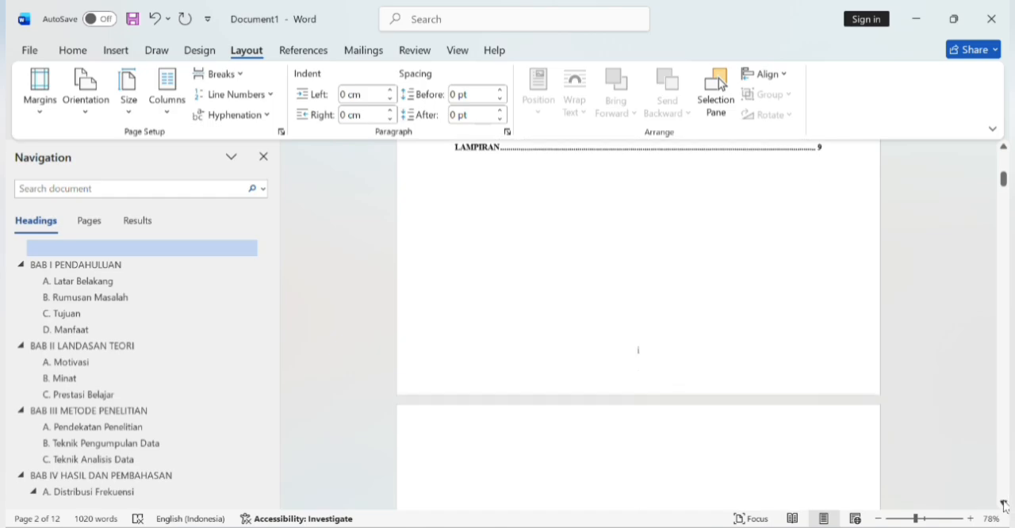
scroll(1004, 504, down, 3)
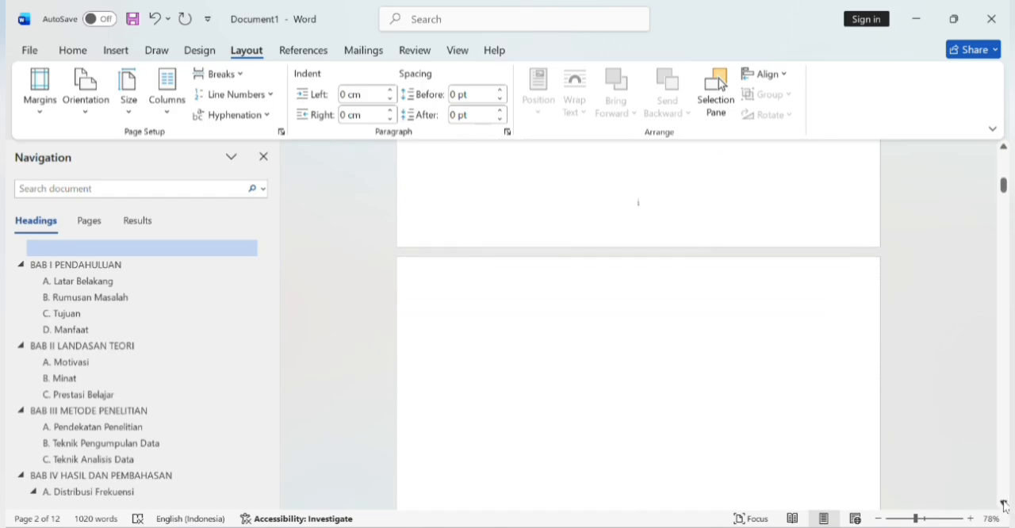
text(DAFTAR)
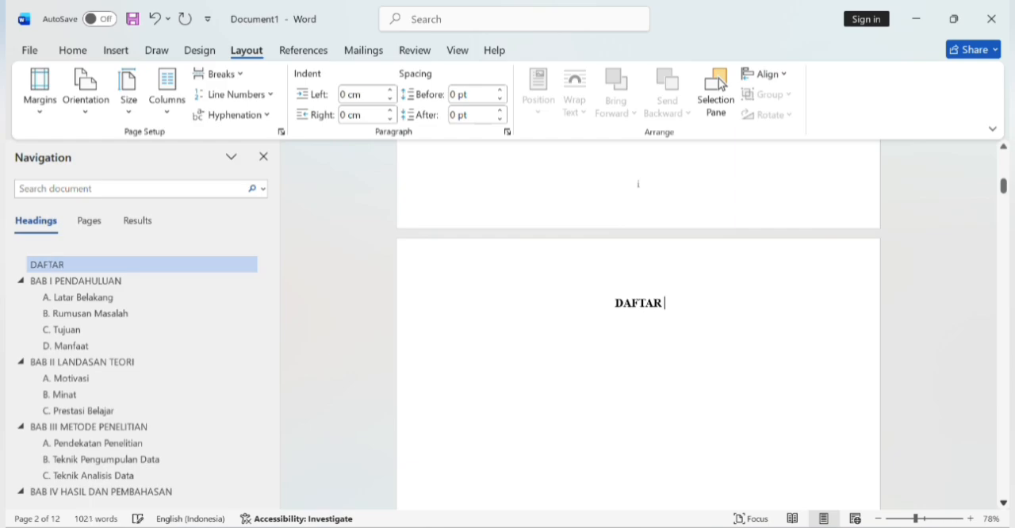
text( TABEL)
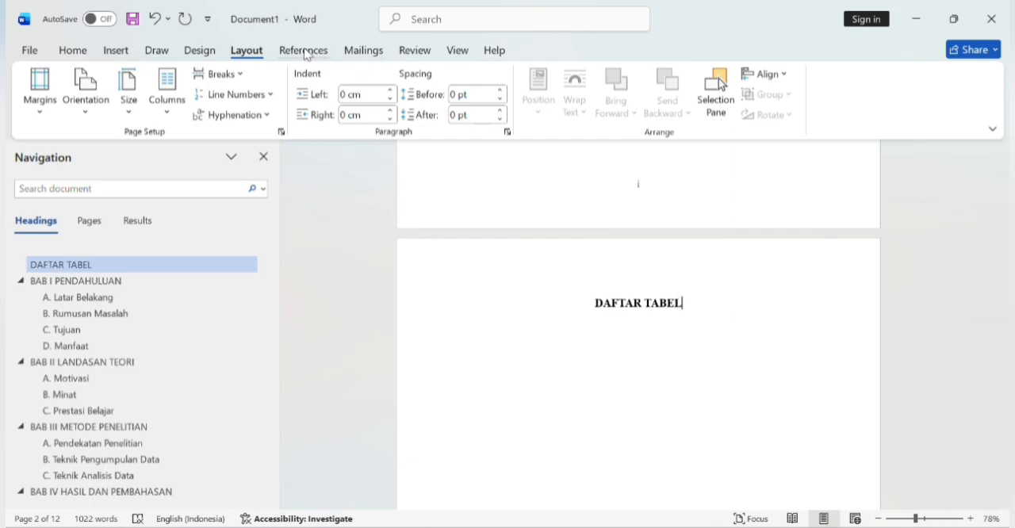
key(Return)
Step: Try to insert a table of figures with the caption label "gambar" and the unchanged Table of Figures style under DAFTAR TABEL, and undo it
click(308, 52)
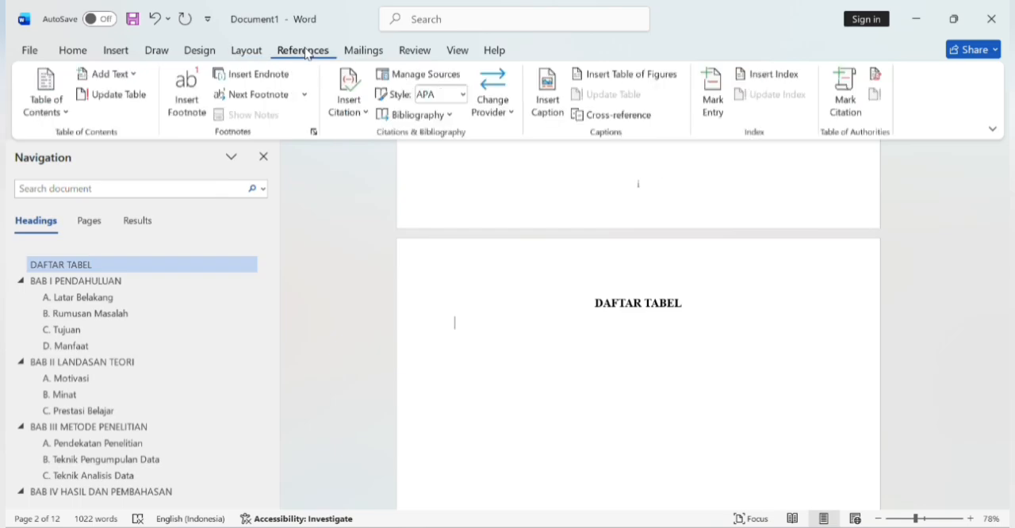
click(603, 76)
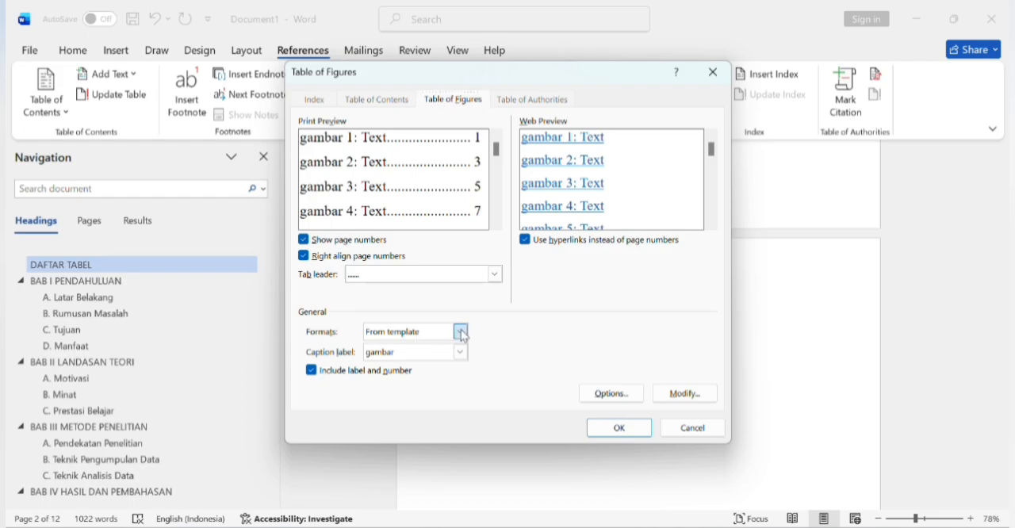
click(463, 332)
click(463, 332)
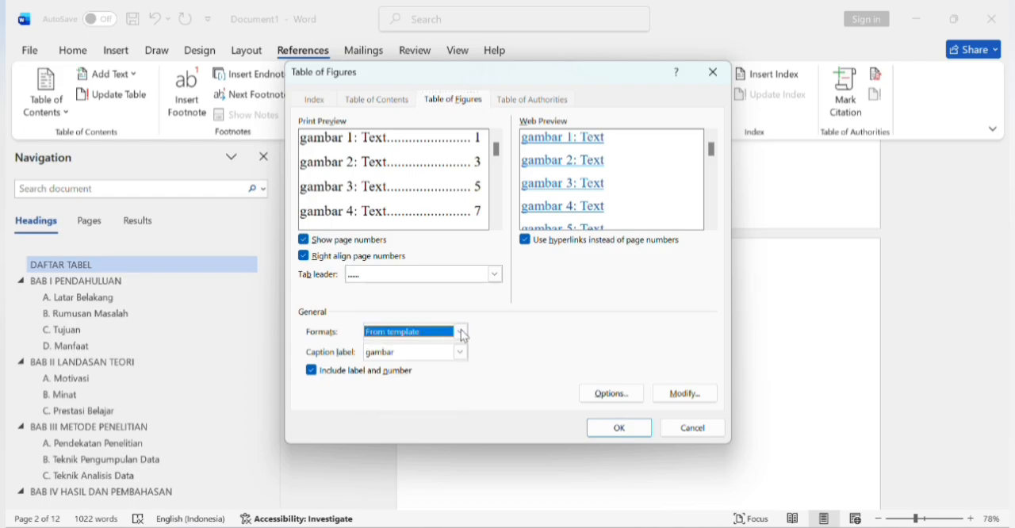
click(672, 394)
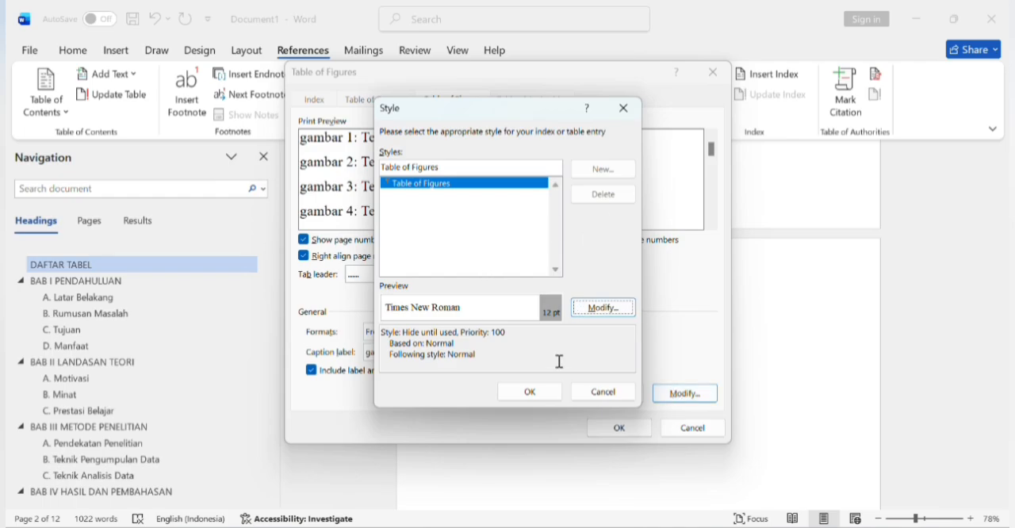
click(599, 295)
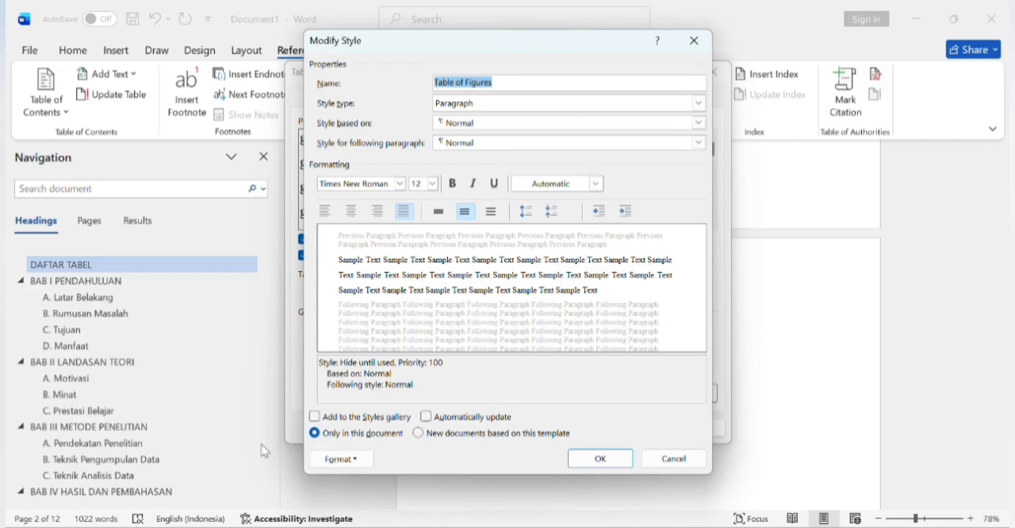
click(341, 462)
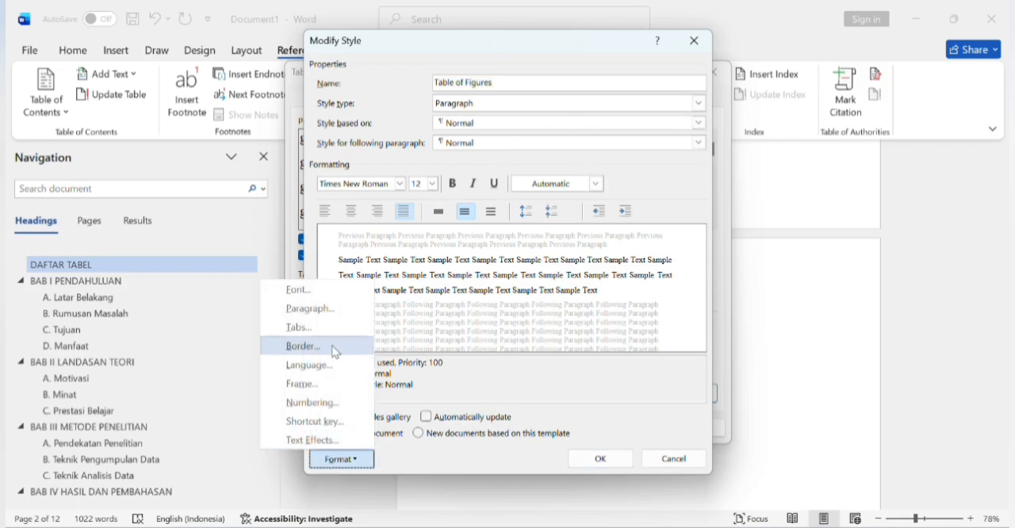
click(321, 309)
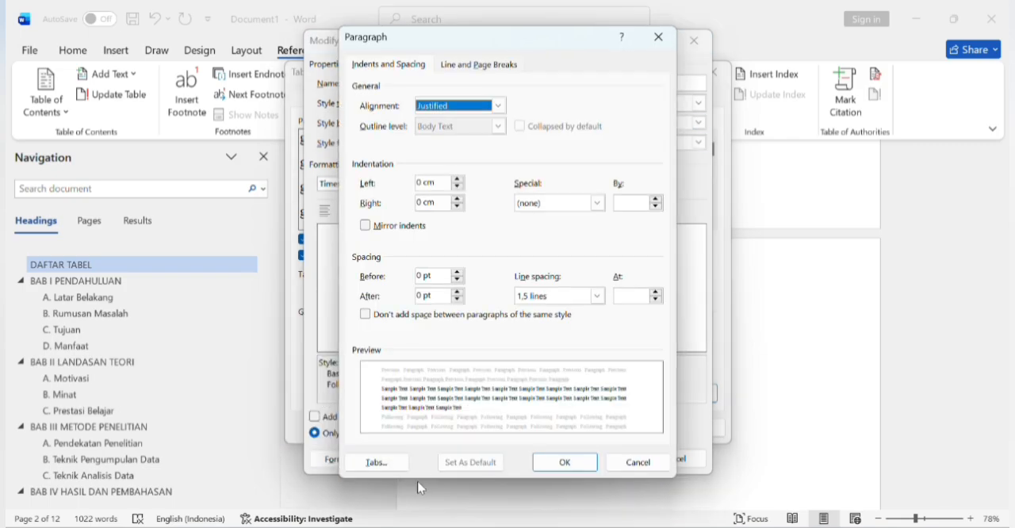
click(546, 462)
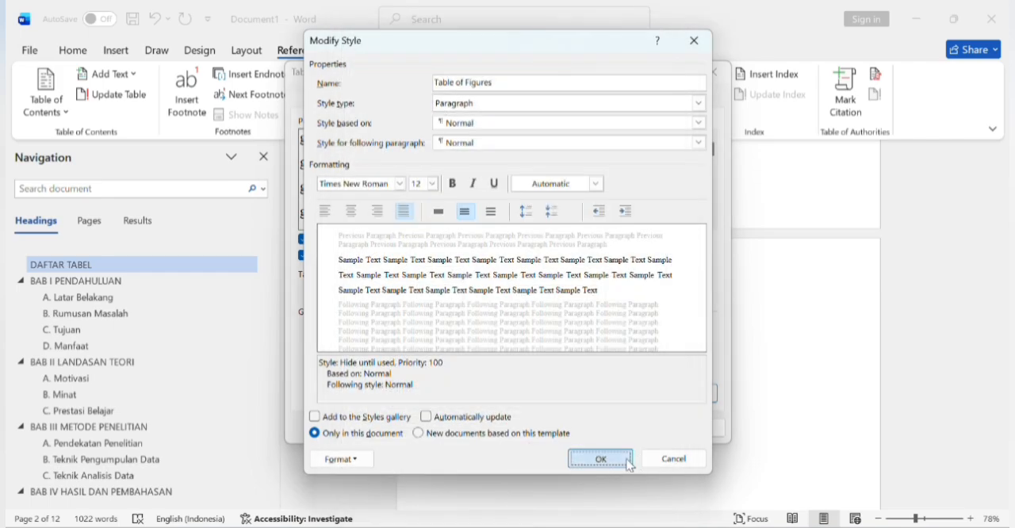
click(627, 462)
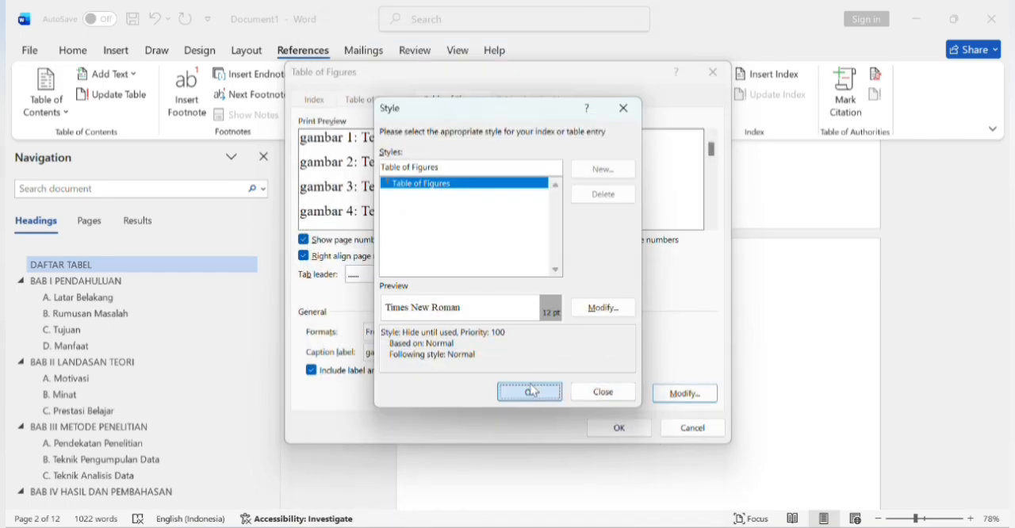
click(532, 391)
click(618, 429)
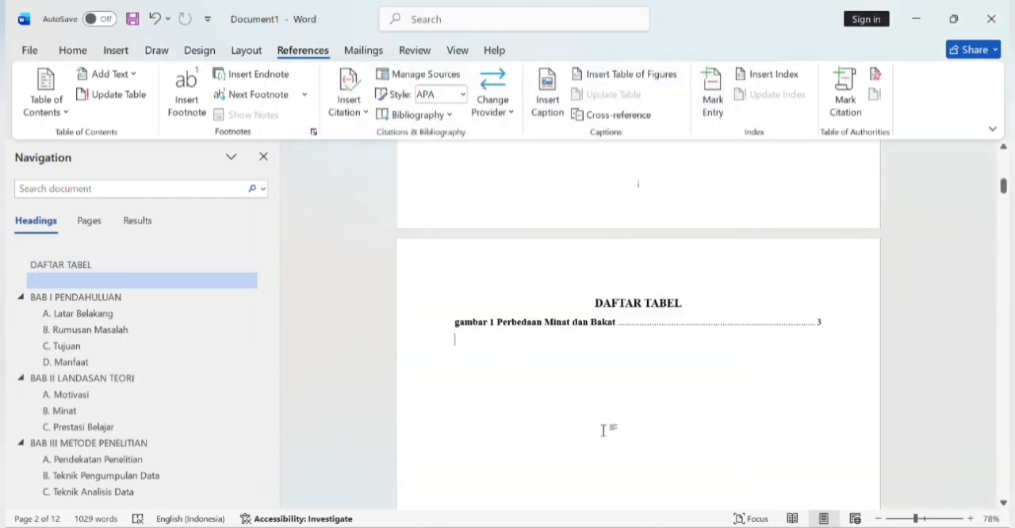
key(ctrl+z)
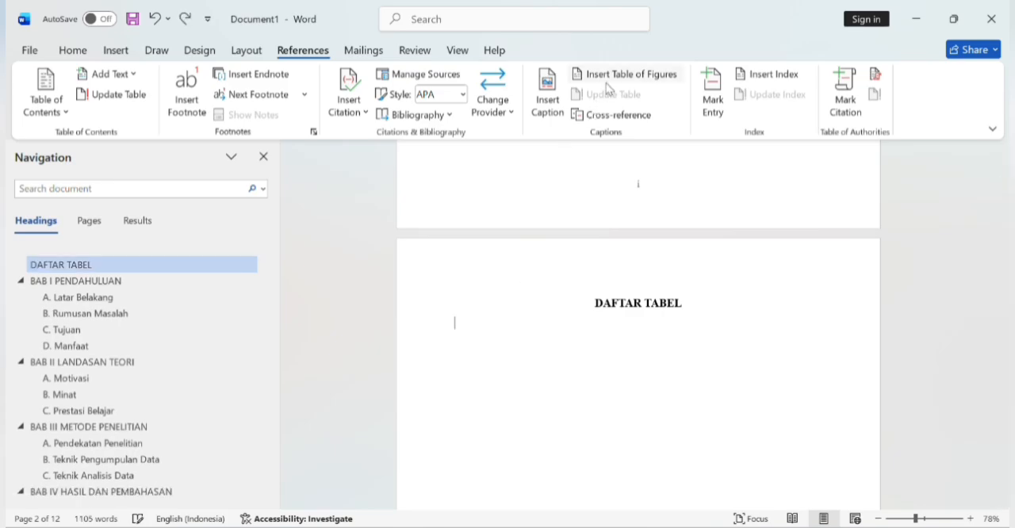
Step: Insert an automatic table of figures with the caption label "tabel 1." under the DAFTAR TABEL heading
click(625, 74)
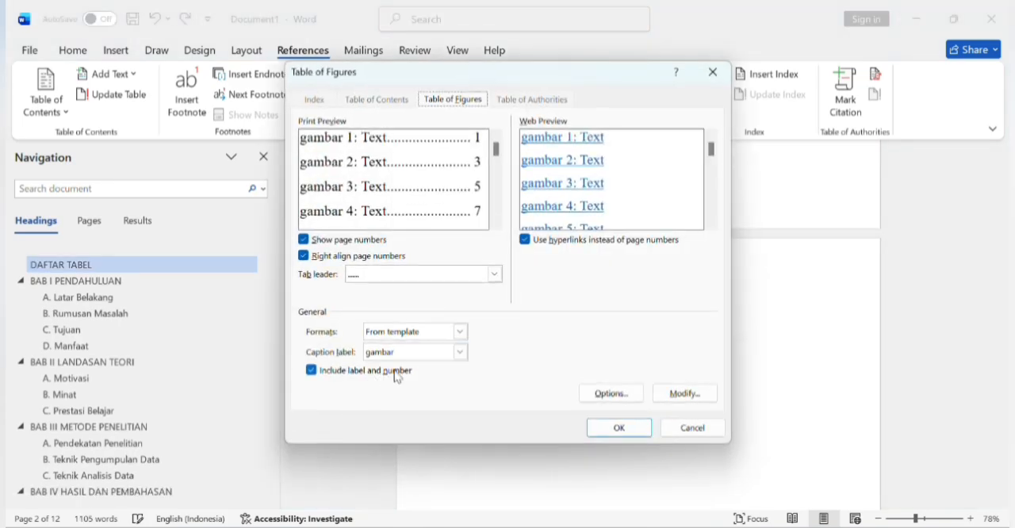
click(460, 352)
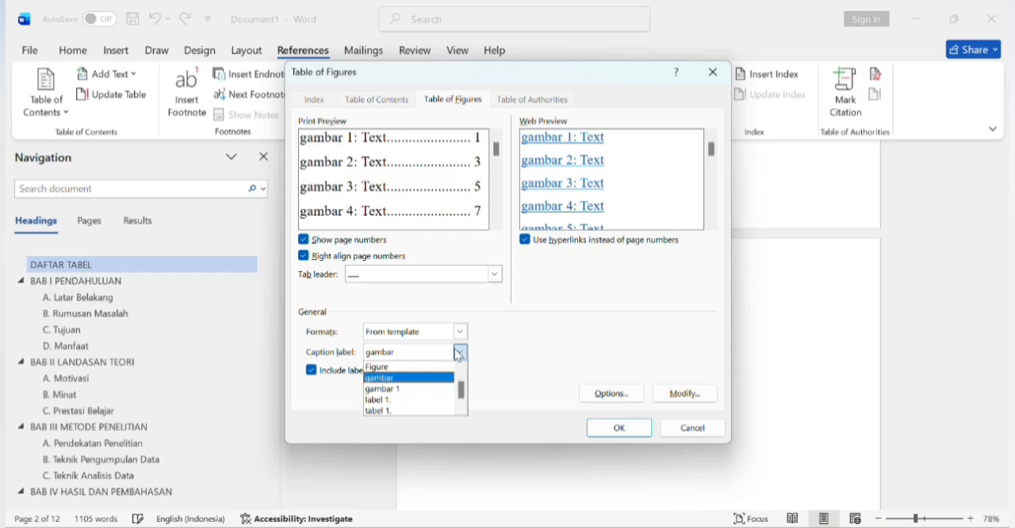
click(394, 412)
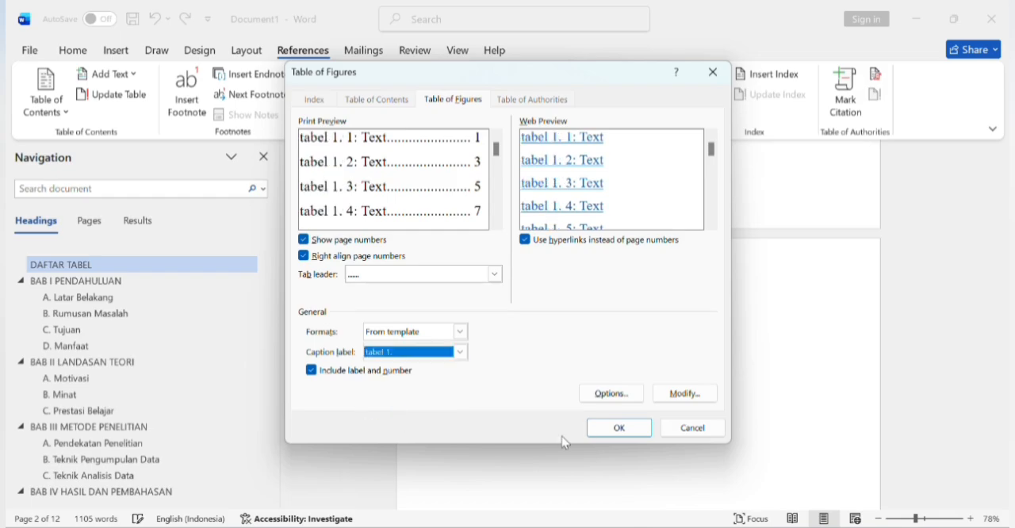
click(606, 429)
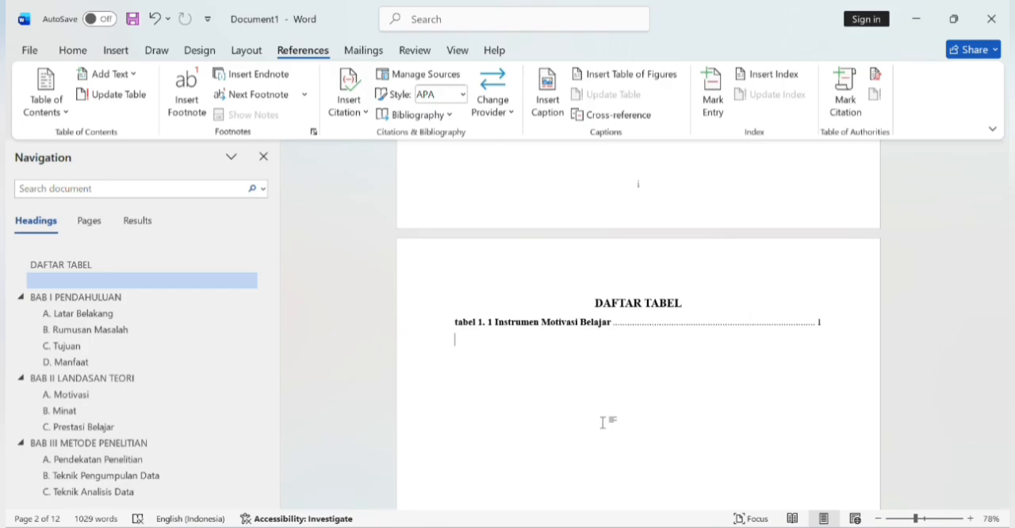
Step: Add the centred heading "DAFTAR GAMBAR" below the list of tables and start a justified line under it
text(DA)
key(BackSpace)
key(BackSpace)
click(90, 57)
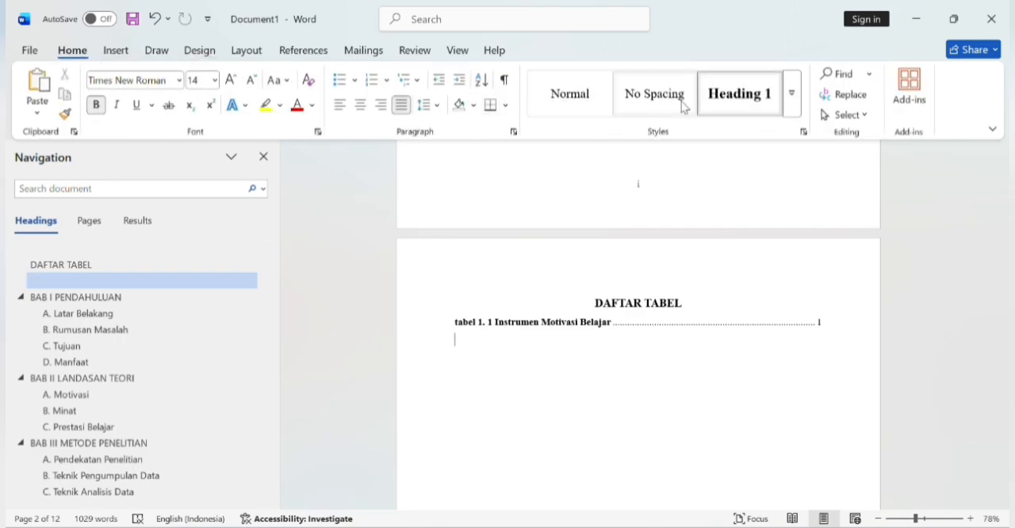
key(ctrl+e)
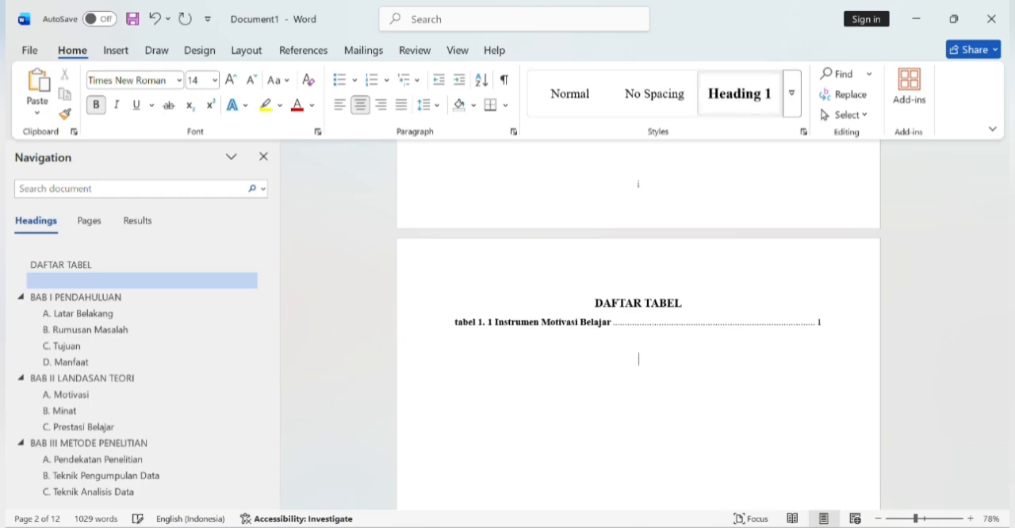
text(DAFT)
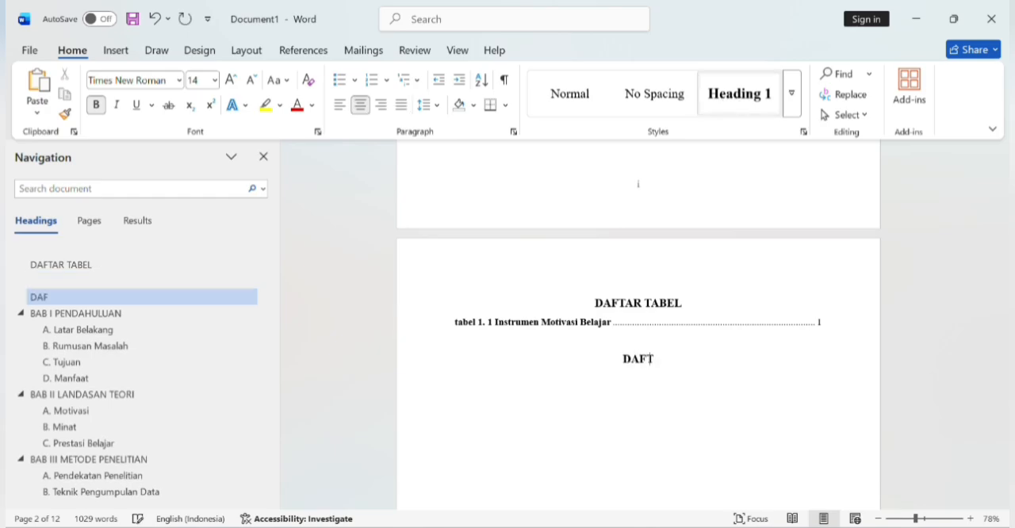
text(AR GAMBAR)
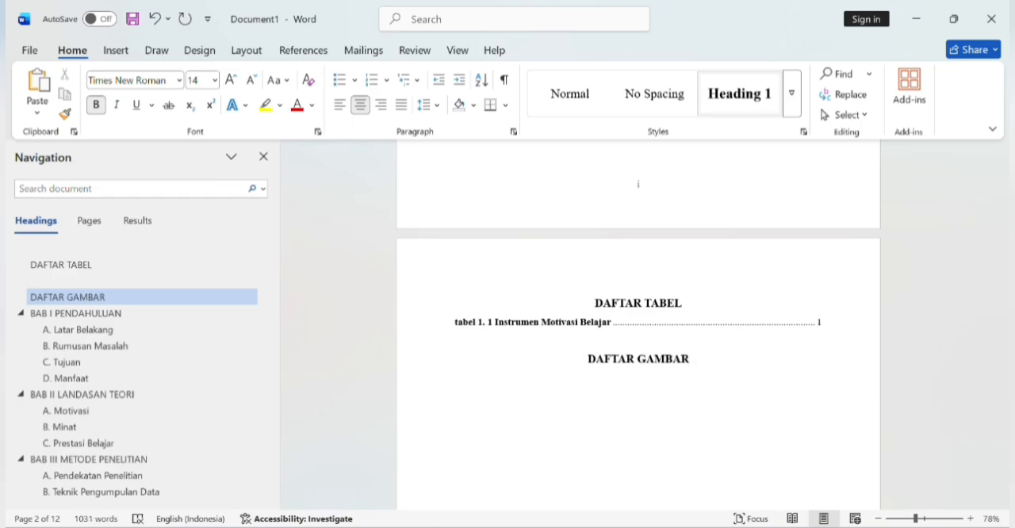
key(Return)
key(ctrl+j)
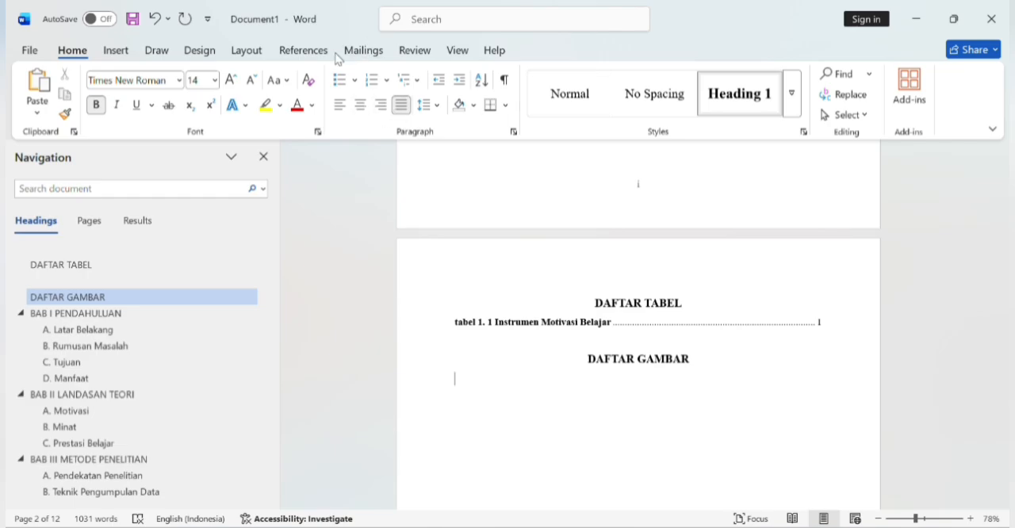
Step: Insert an automatic table of figures with the caption label "gambar" under the DAFTAR GAMBAR heading
click(327, 54)
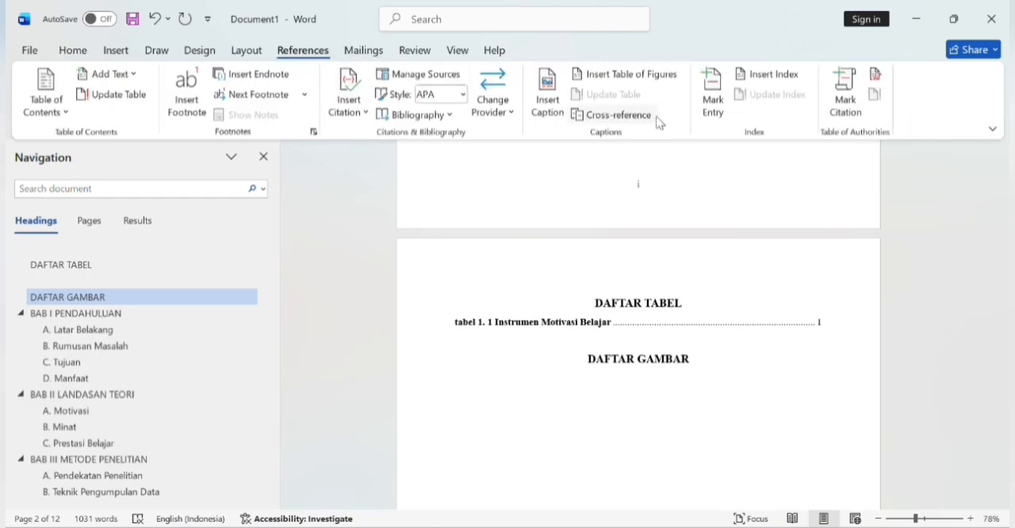
click(635, 76)
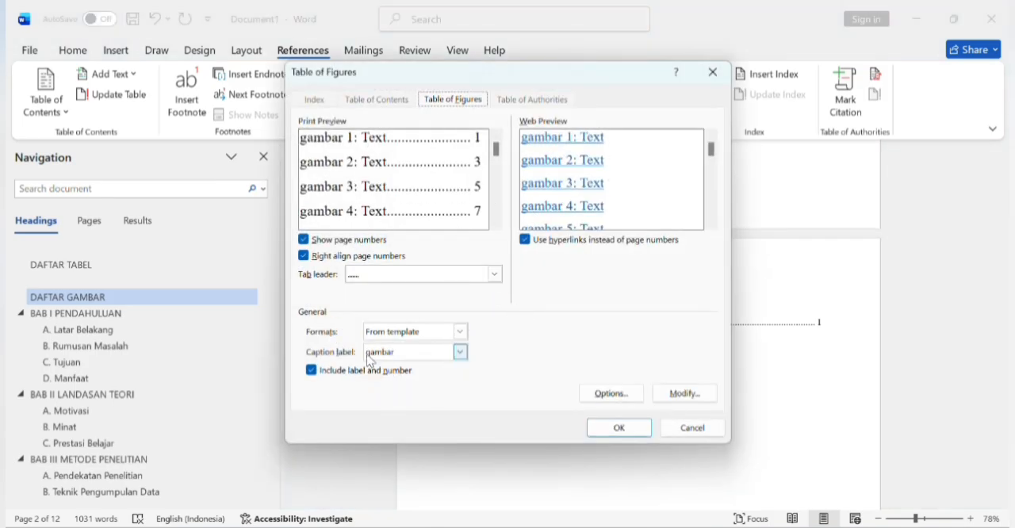
click(618, 426)
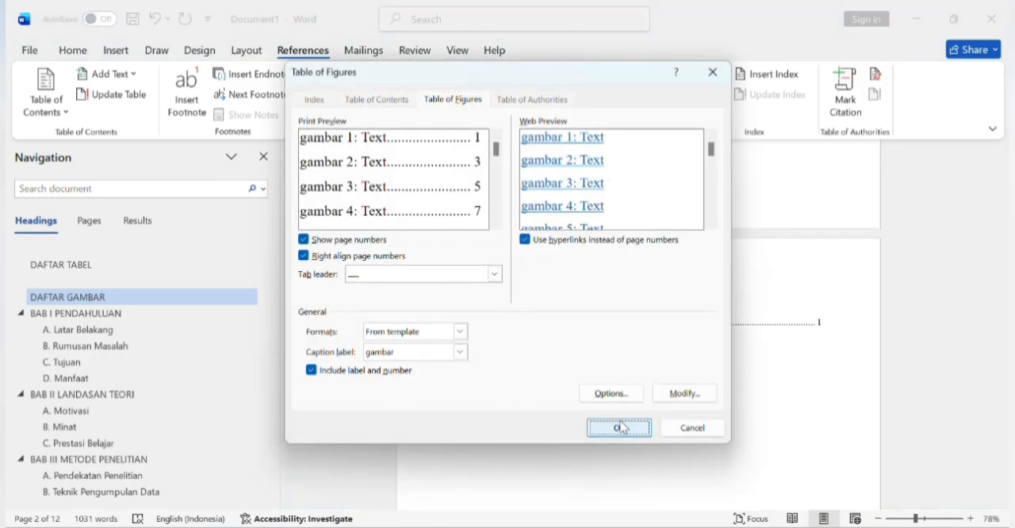